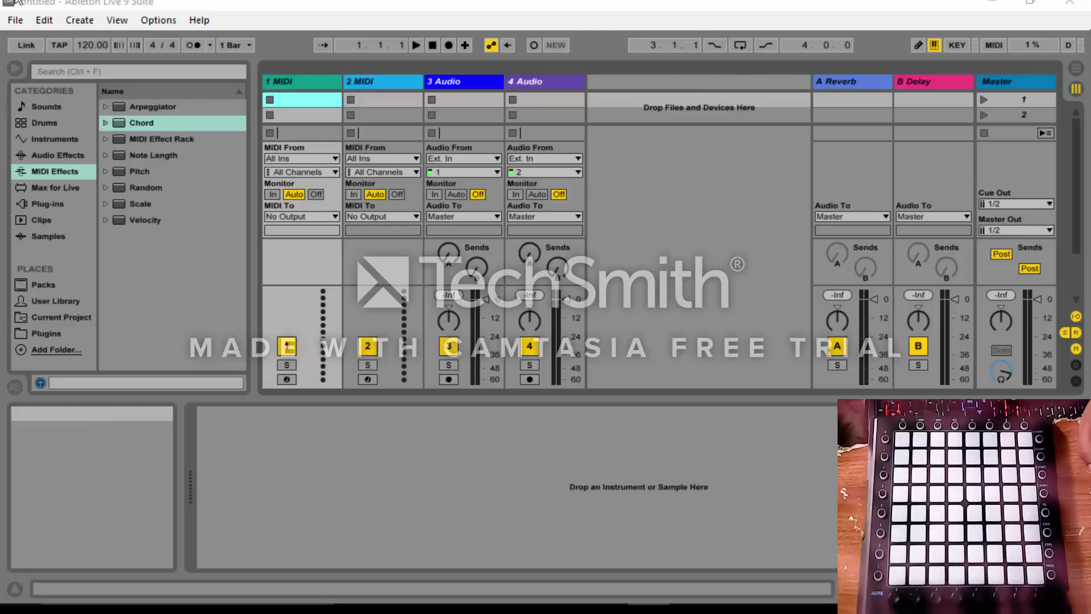
Step: In the Link MIDI preferences, turn on Remote and Track for the SmartPAD output port
{"action": "left_click", "coordinate": [164, 21]}
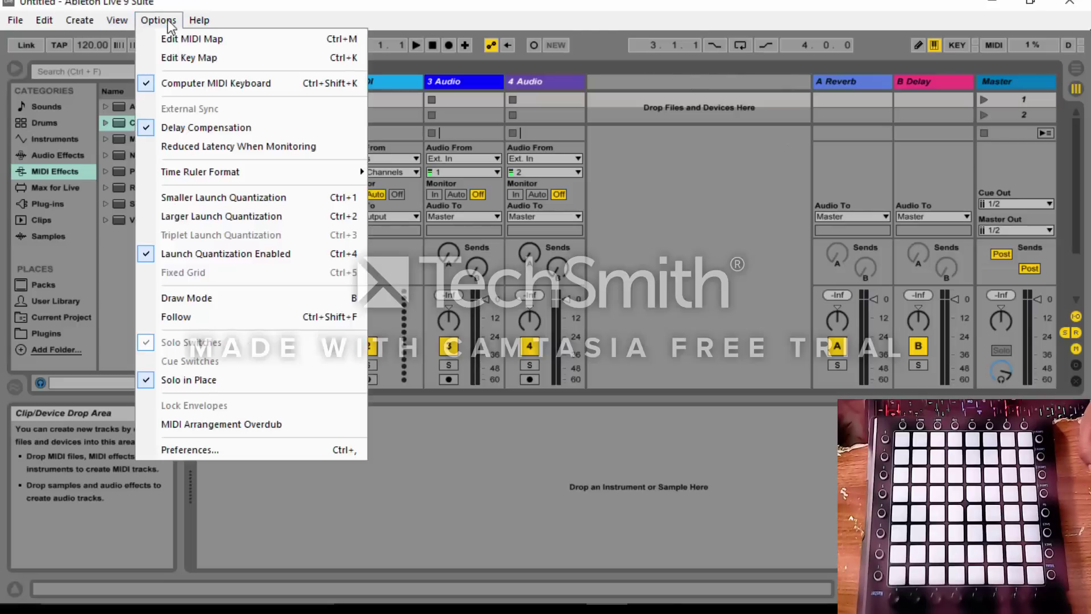
{"action": "left_click", "coordinate": [202, 452]}
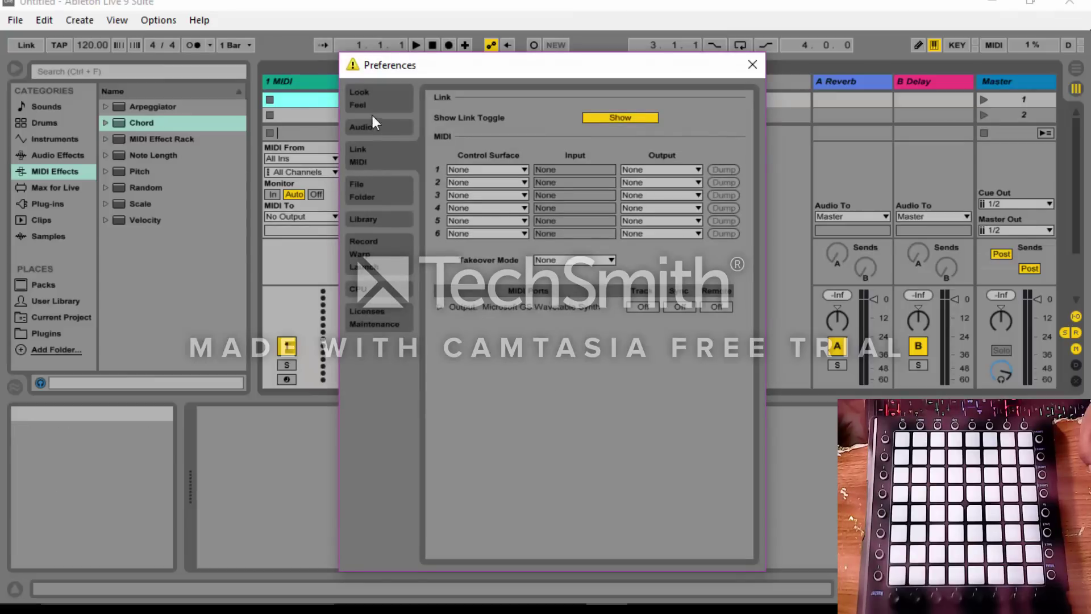
{"action": "left_click", "coordinate": [372, 103]}
{"action": "left_click", "coordinate": [370, 156]}
{"action": "left_click_drag", "start_coordinate": [527, 63], "coordinate": [456, 32]}
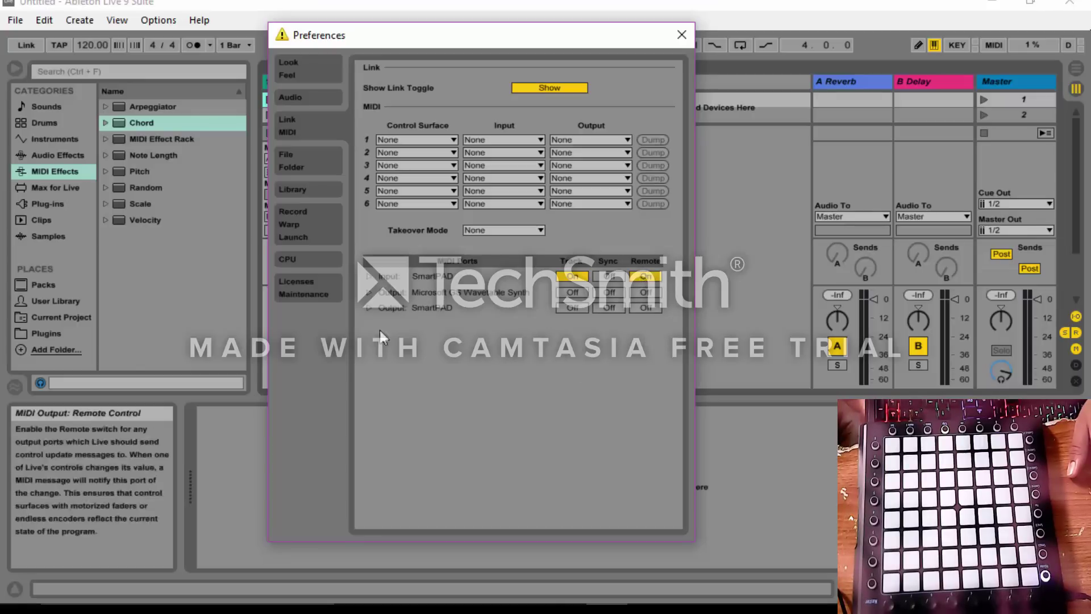
{"action": "left_click", "coordinate": [646, 307]}
{"action": "left_click", "coordinate": [571, 307]}
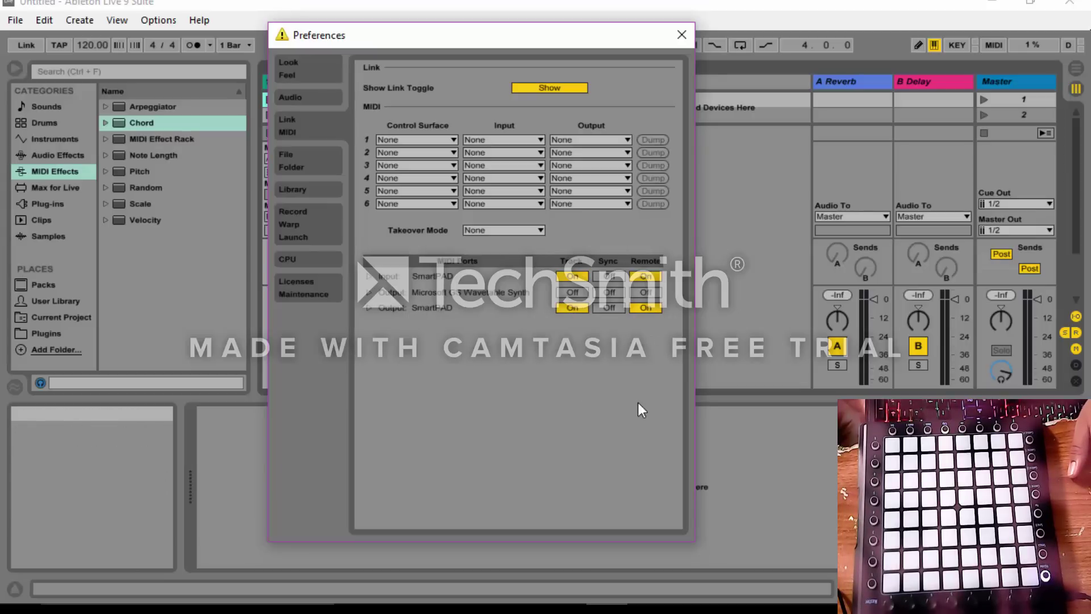
Step: Set control surface 1 to Launchkey MK2 with SmartPAD as both input and output, and close the preferences
{"action": "left_click", "coordinate": [428, 138]}
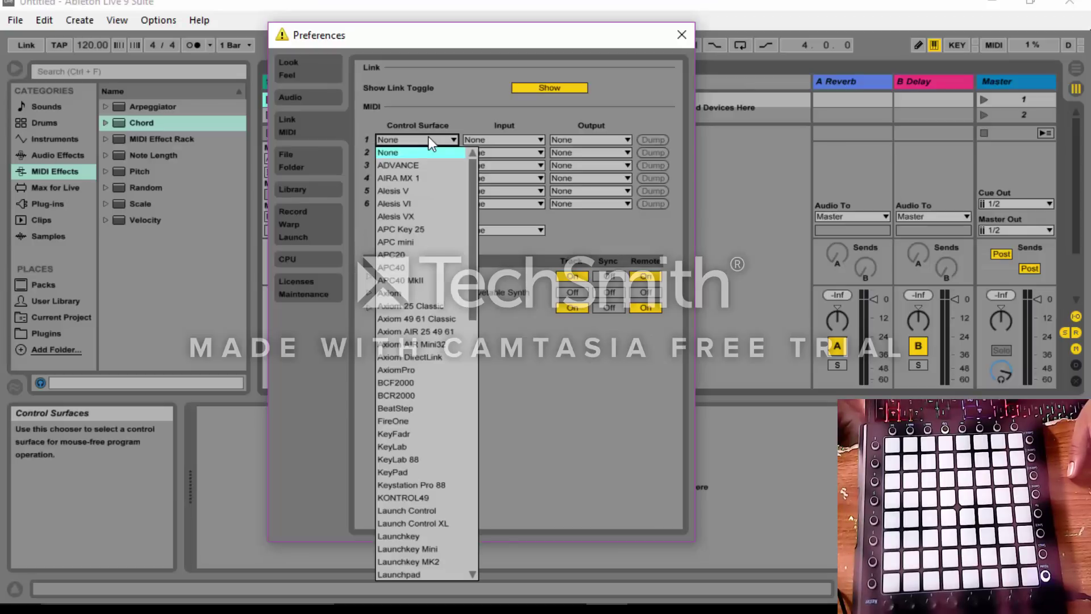
{"action": "scroll", "coordinate": [449, 440], "scroll_direction": "down", "scroll_amount": 3}
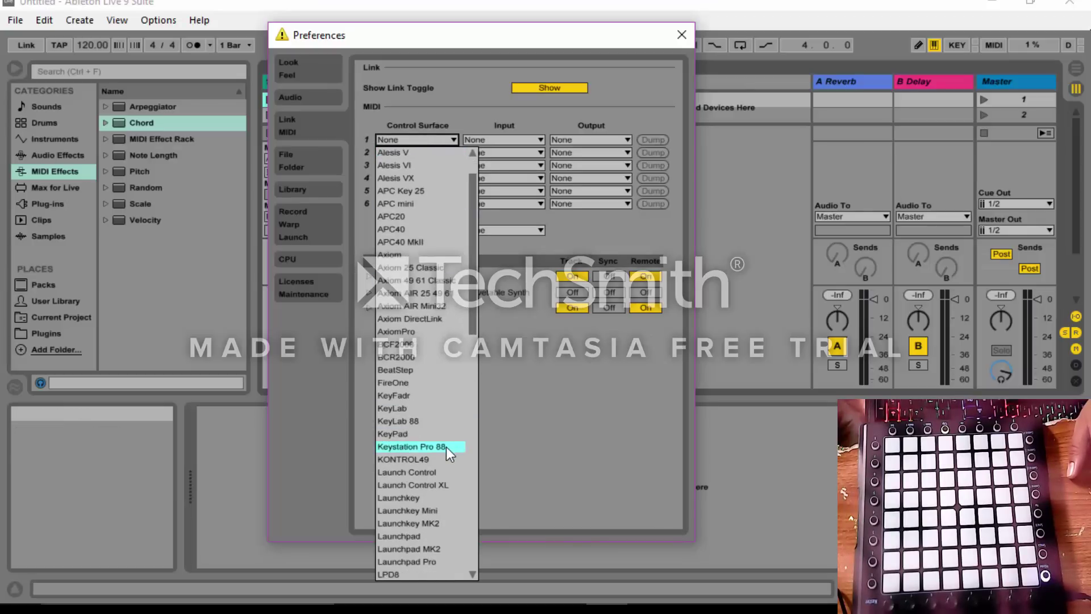
{"action": "left_click", "coordinate": [417, 512]}
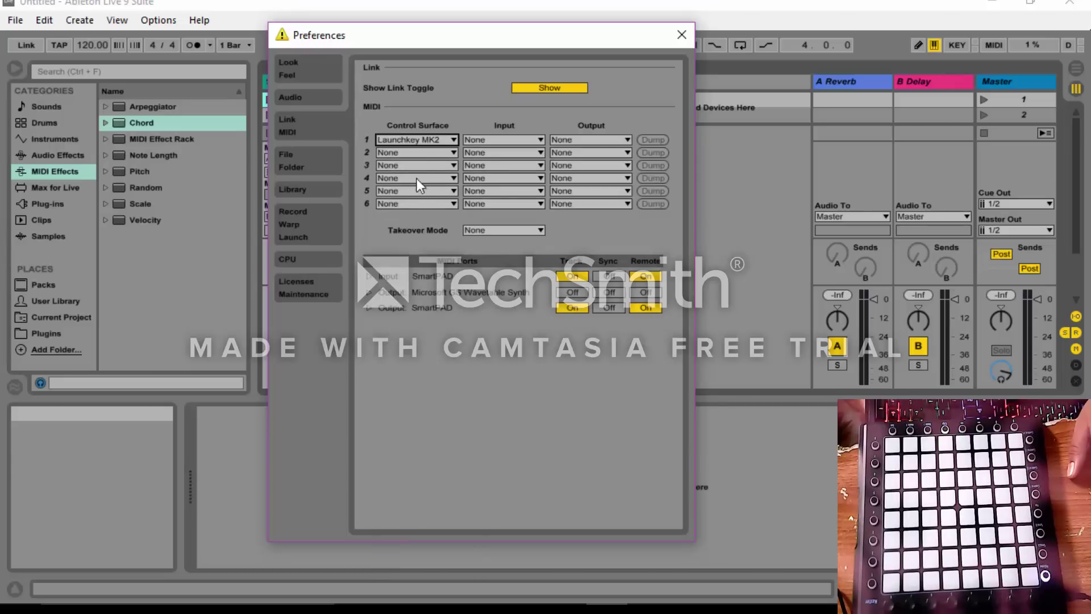
{"action": "left_click", "coordinate": [512, 140]}
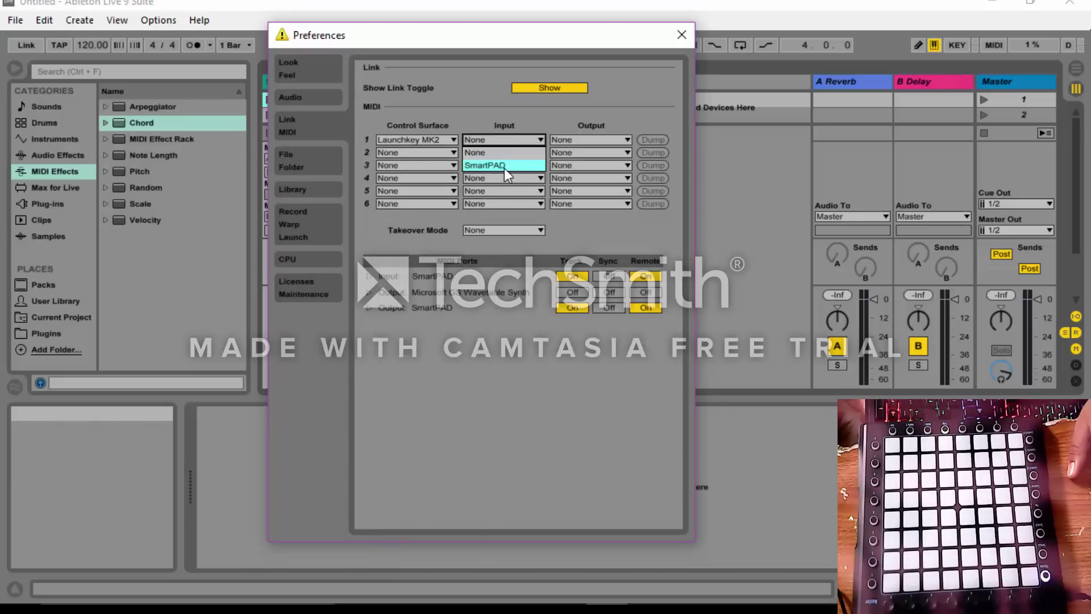
{"action": "left_click", "coordinate": [504, 166]}
{"action": "left_click", "coordinate": [582, 141]}
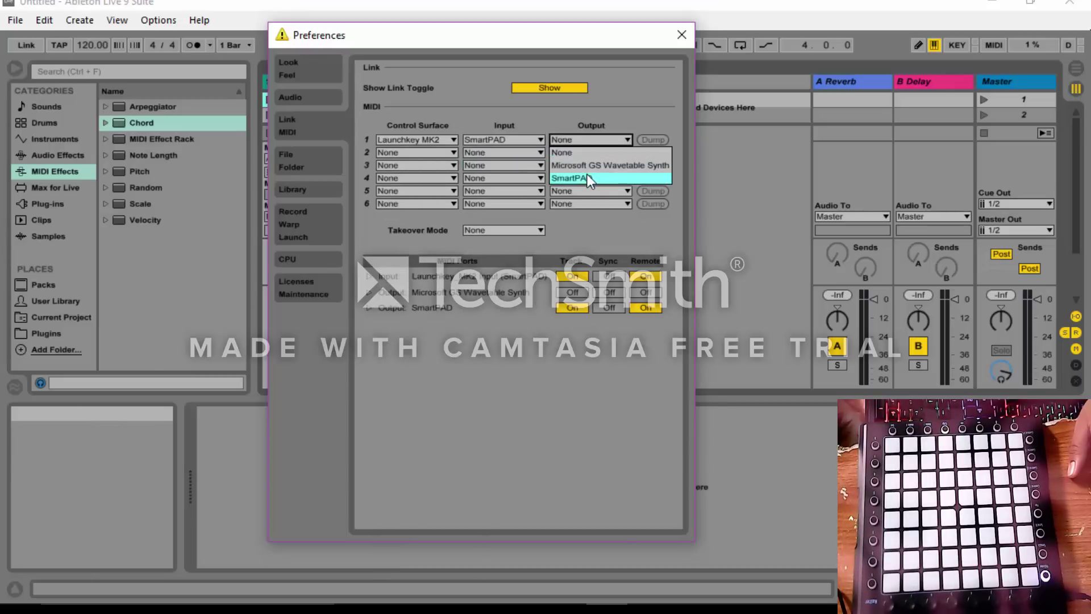
{"action": "left_click", "coordinate": [587, 176]}
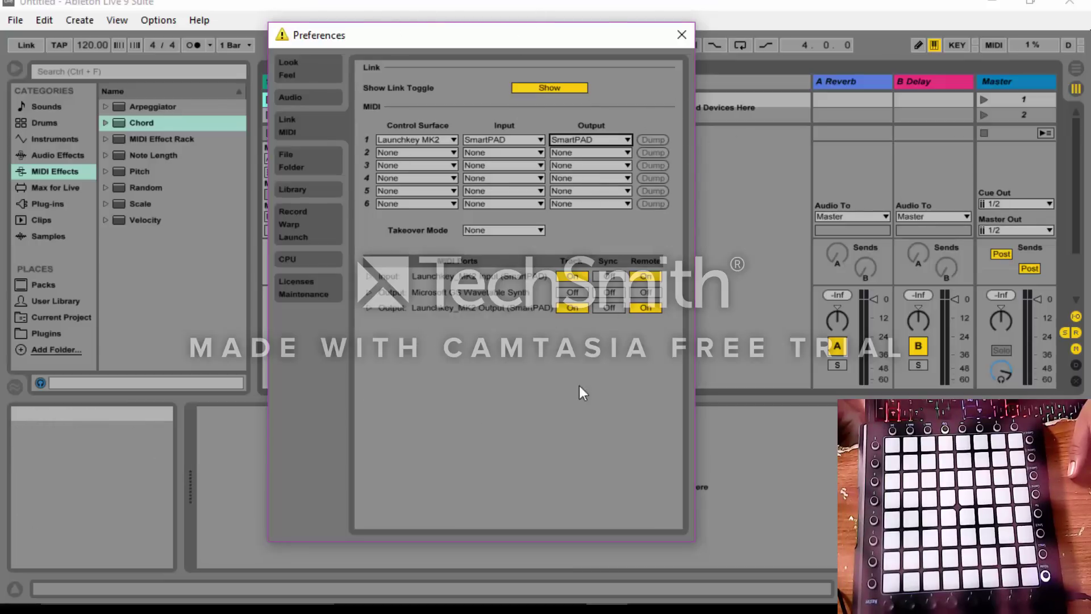
{"action": "left_click", "coordinate": [680, 35]}
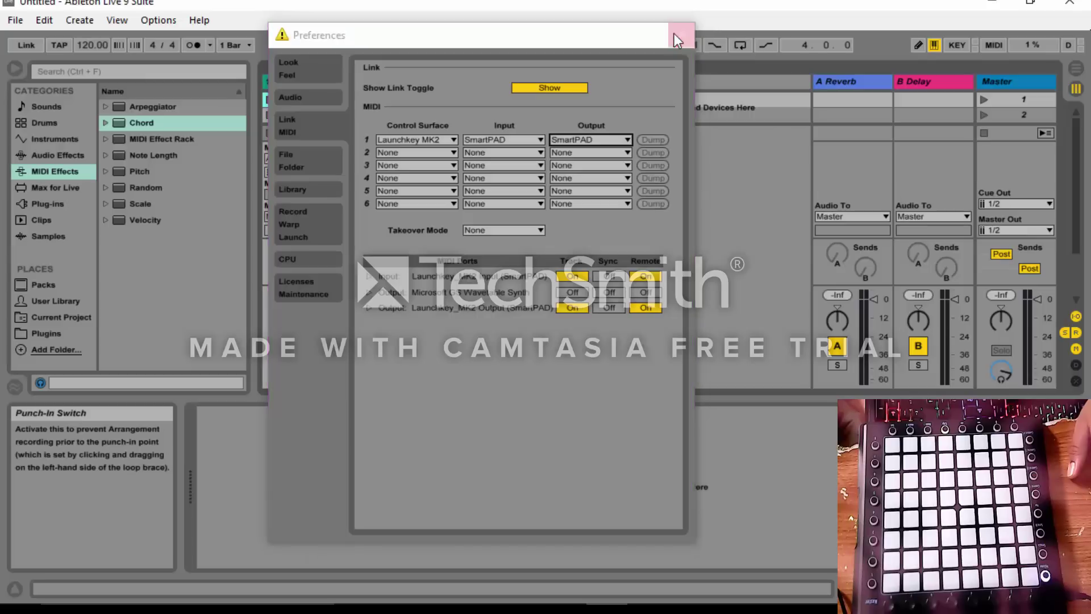
Step: In the Arrangement View, delete the second MIDI track and both audio tracks, keeping only the 1 MIDI track
{"action": "key", "text": "Tab"}
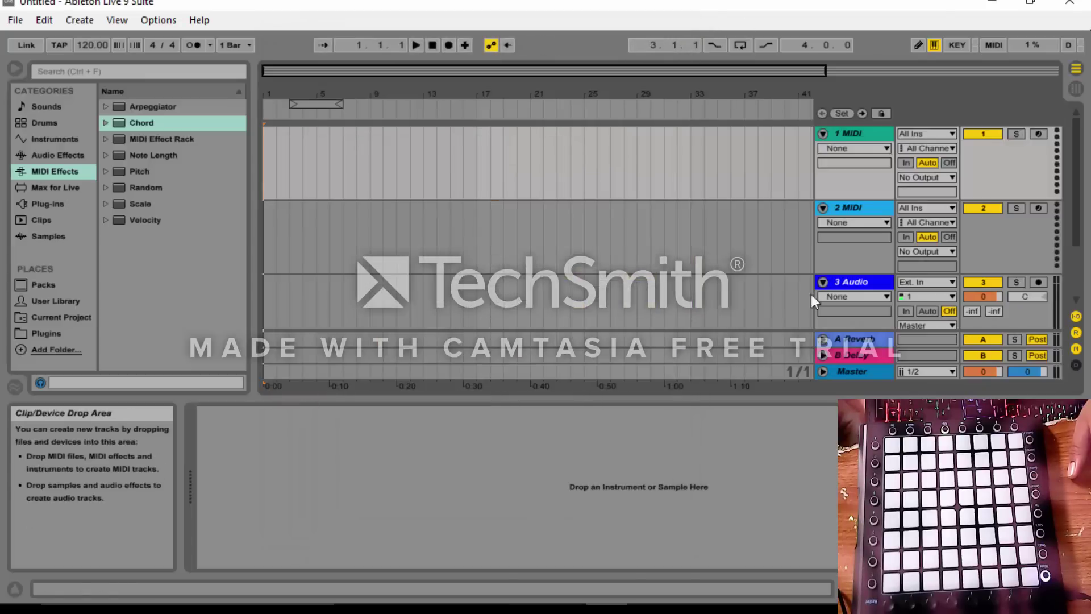
{"action": "right_click", "coordinate": [840, 206]}
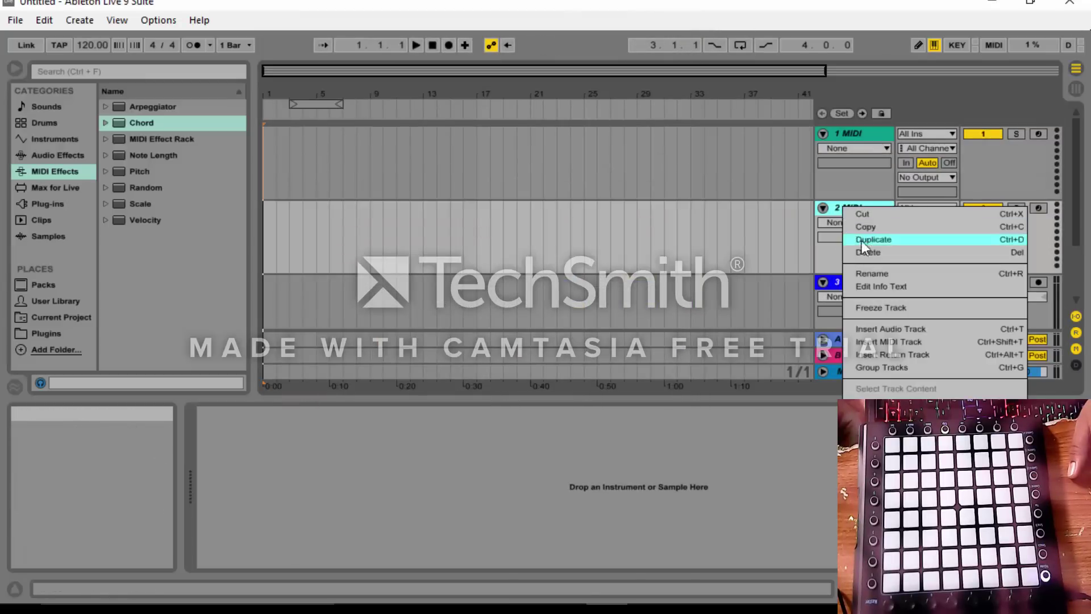
{"action": "left_click", "coordinate": [865, 254]}
{"action": "right_click", "coordinate": [853, 276]}
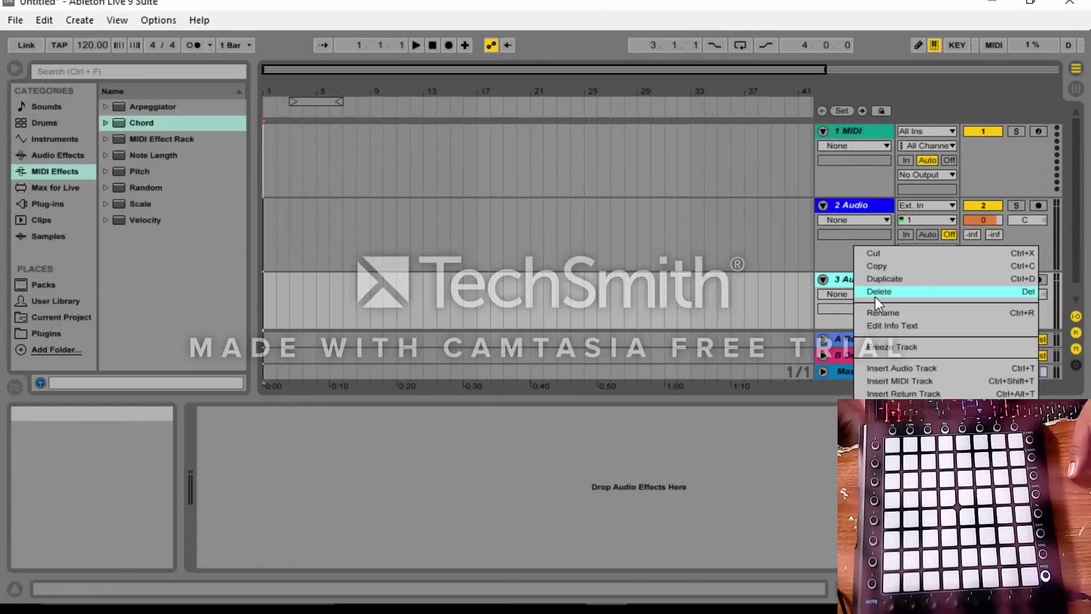
{"action": "left_click", "coordinate": [875, 294]}
{"action": "right_click", "coordinate": [851, 202]}
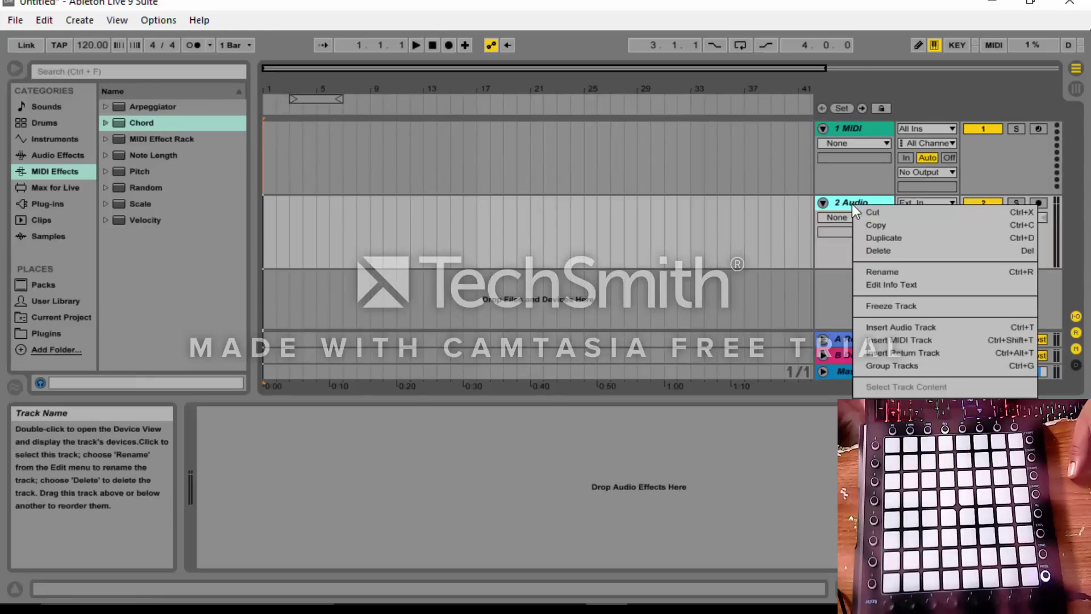
{"action": "left_click", "coordinate": [877, 250]}
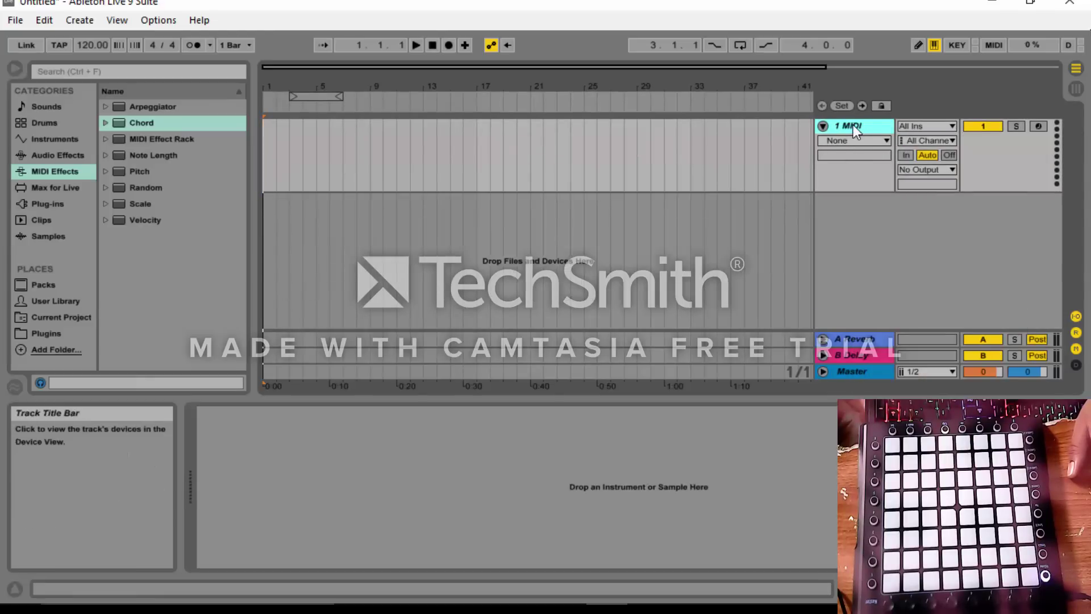
Step: Fold the 1 MIDI track to its minimum height
{"action": "right_click", "coordinate": [854, 124]}
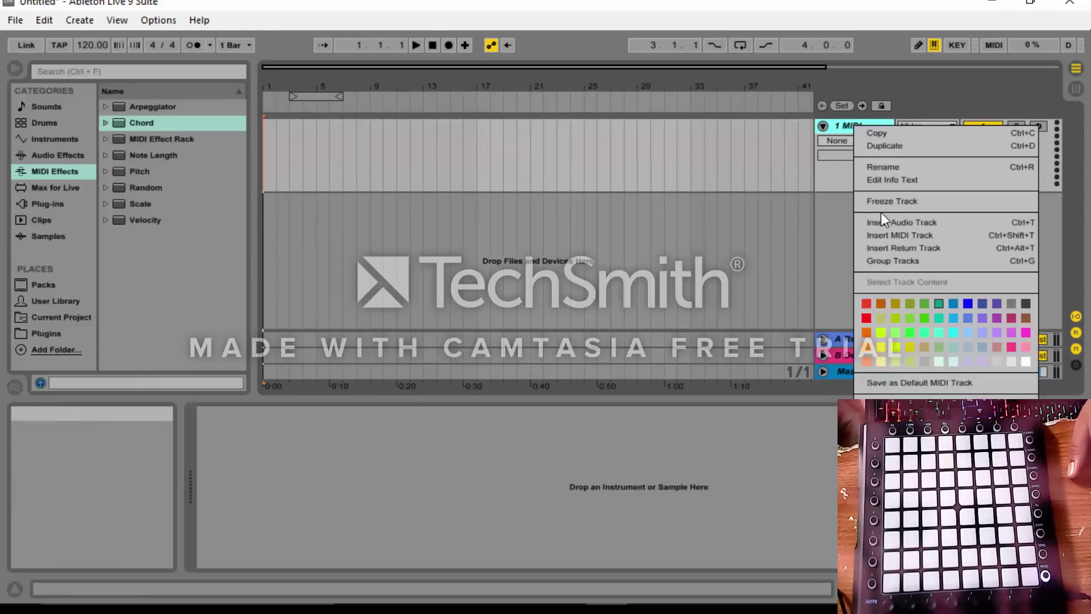
{"action": "left_click", "coordinate": [813, 230]}
{"action": "left_click", "coordinate": [823, 125]}
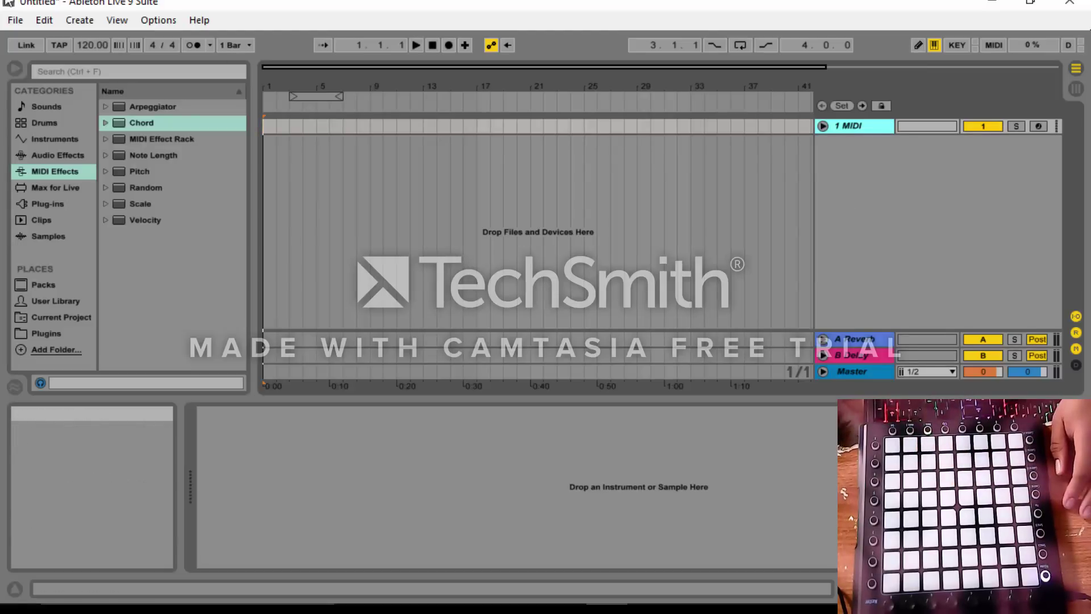
Step: Load the Kit-Core 606.adg drum kit from the Drums category onto a new track below 1 MIDI
{"action": "left_click", "coordinate": [36, 153]}
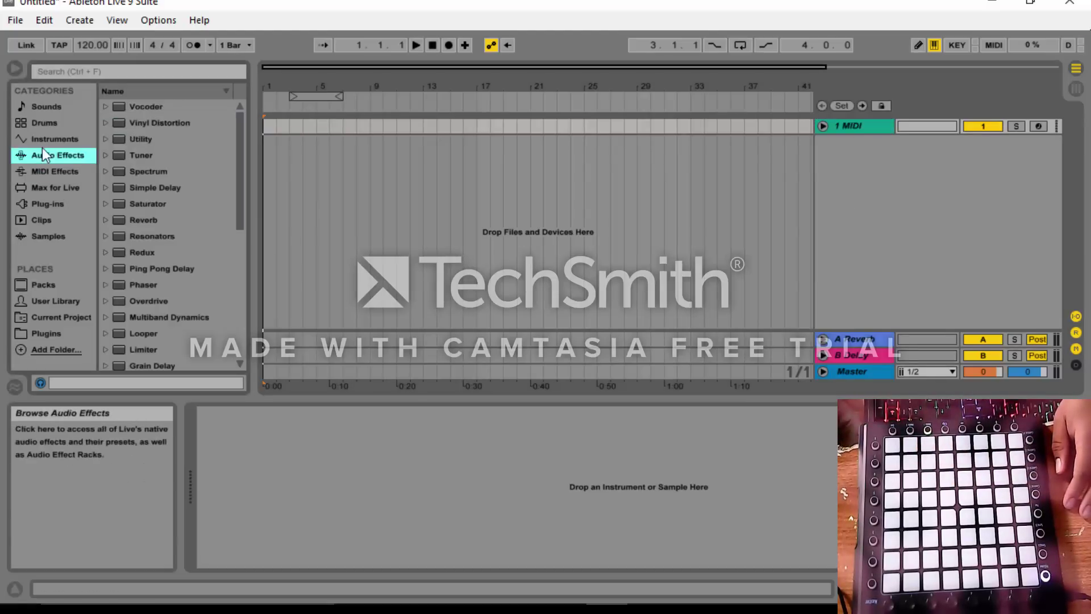
{"action": "left_click", "coordinate": [50, 141]}
{"action": "left_click", "coordinate": [48, 122]}
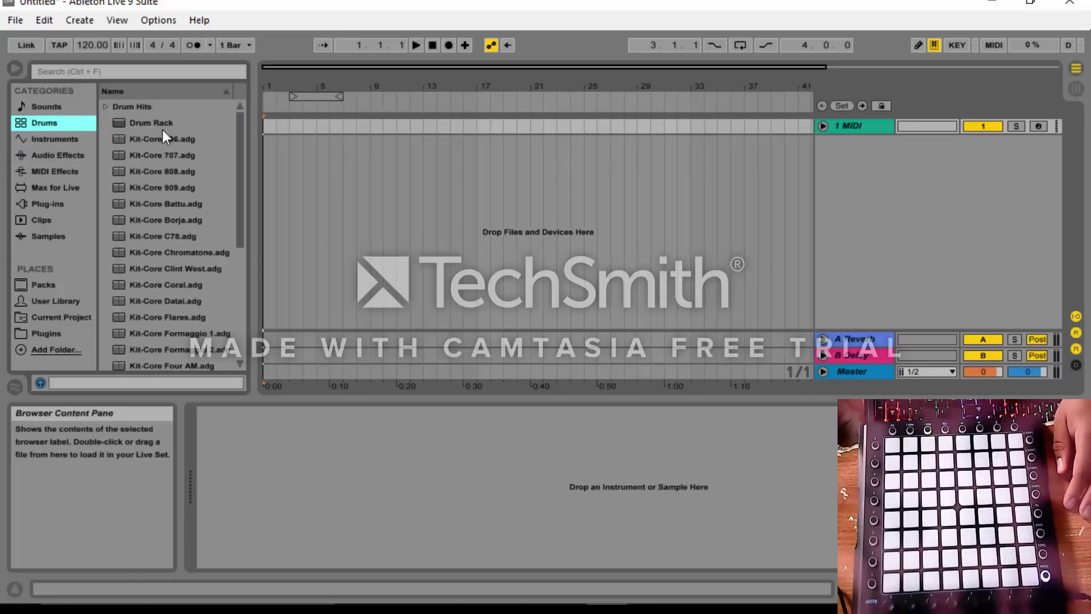
{"action": "left_click_drag", "start_coordinate": [166, 138], "coordinate": [836, 151]}
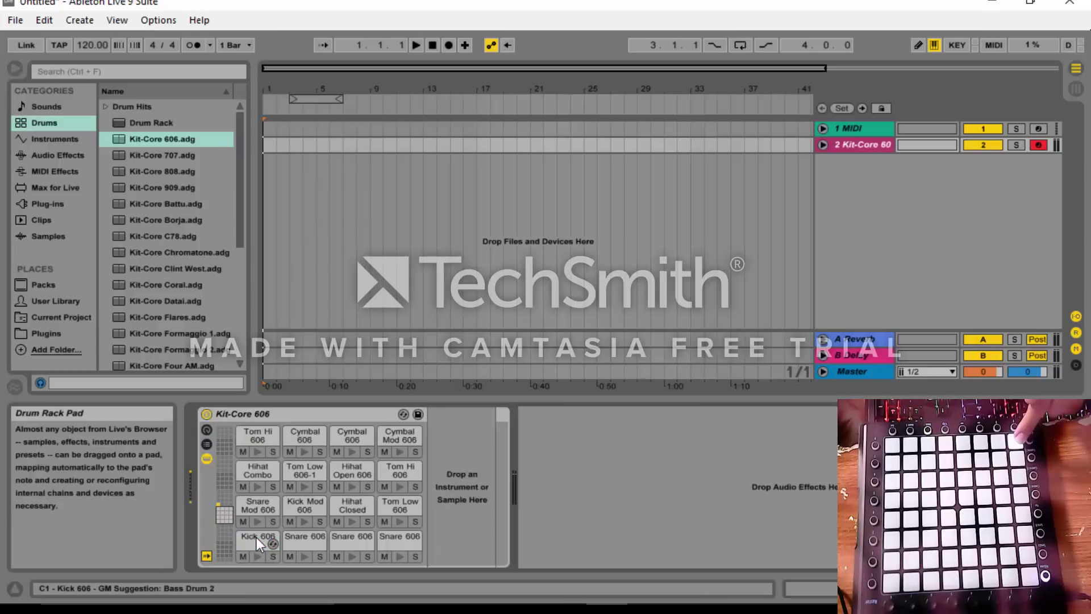
Step: In the Kit-Core 606 drum rack, move Kick 606 to pad E2 and Snare Mod 606 to pad E3
{"action": "mouse_move", "coordinate": [257, 537]}
{"action": "left_mouse_down"}
{"action": "mouse_move", "coordinate": [224, 503]}
{"action": "mouse_move", "coordinate": [262, 481]}
{"action": "mouse_move", "coordinate": [274, 554]}
{"action": "mouse_move", "coordinate": [258, 548]}
{"action": "left_mouse_up"}
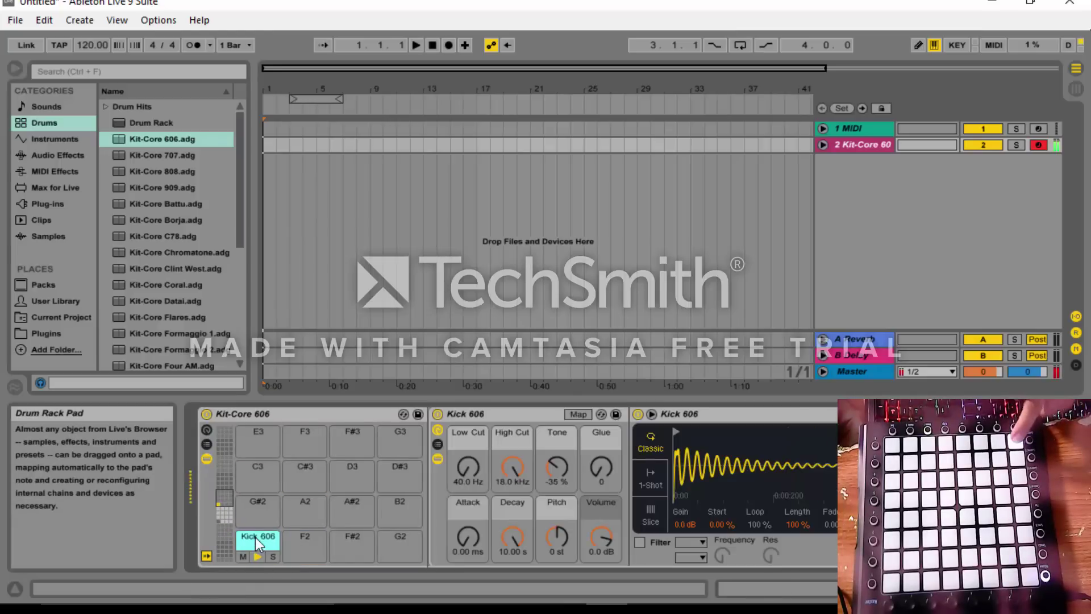
{"action": "left_click", "coordinate": [225, 516]}
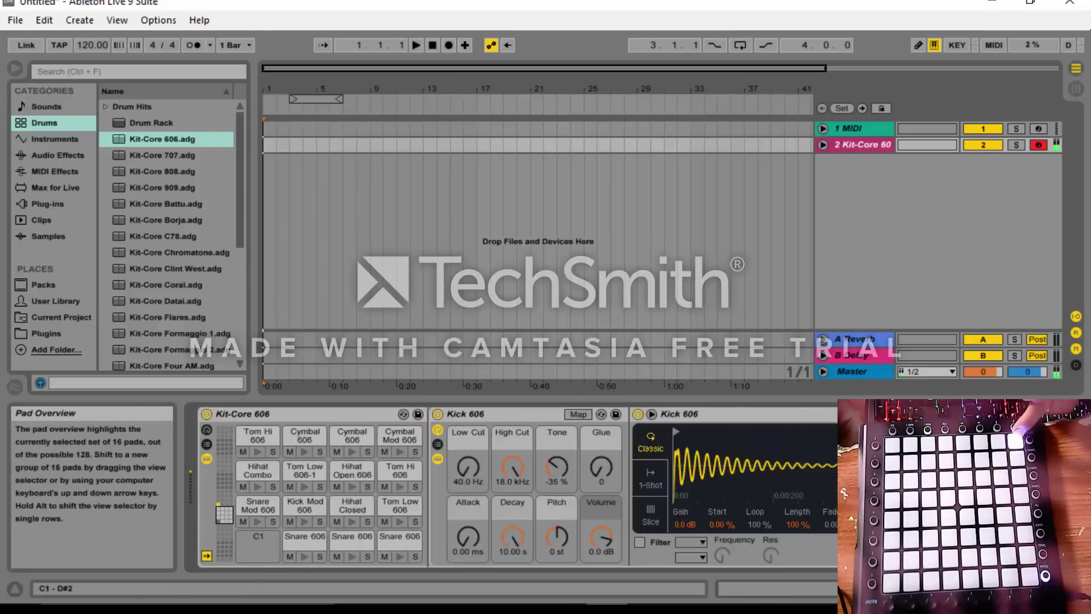
{"action": "left_click", "coordinate": [265, 531]}
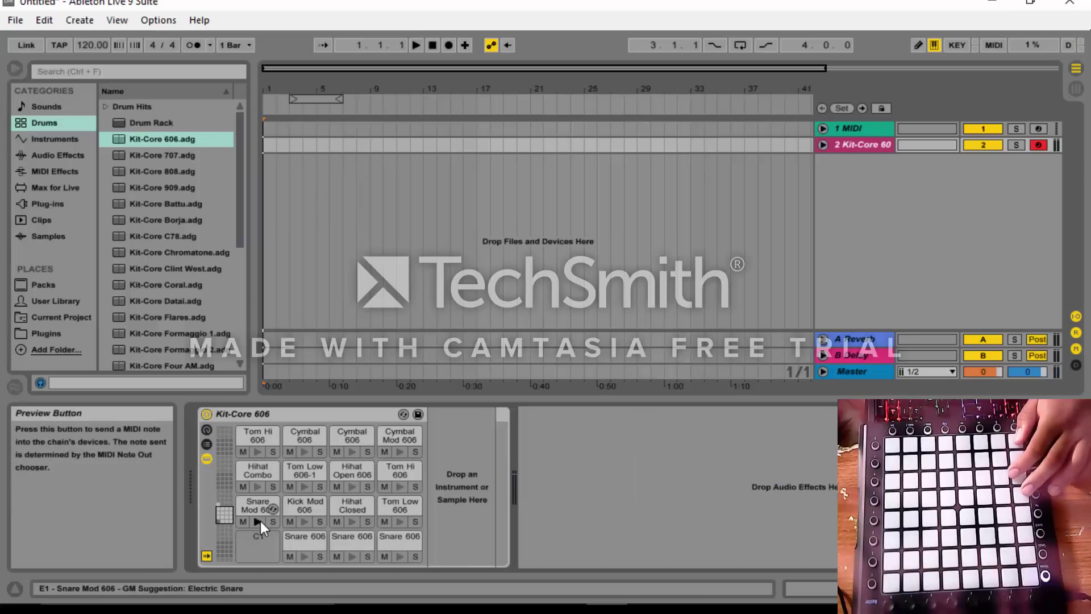
{"action": "left_click_drag", "start_coordinate": [258, 510], "coordinate": [269, 450]}
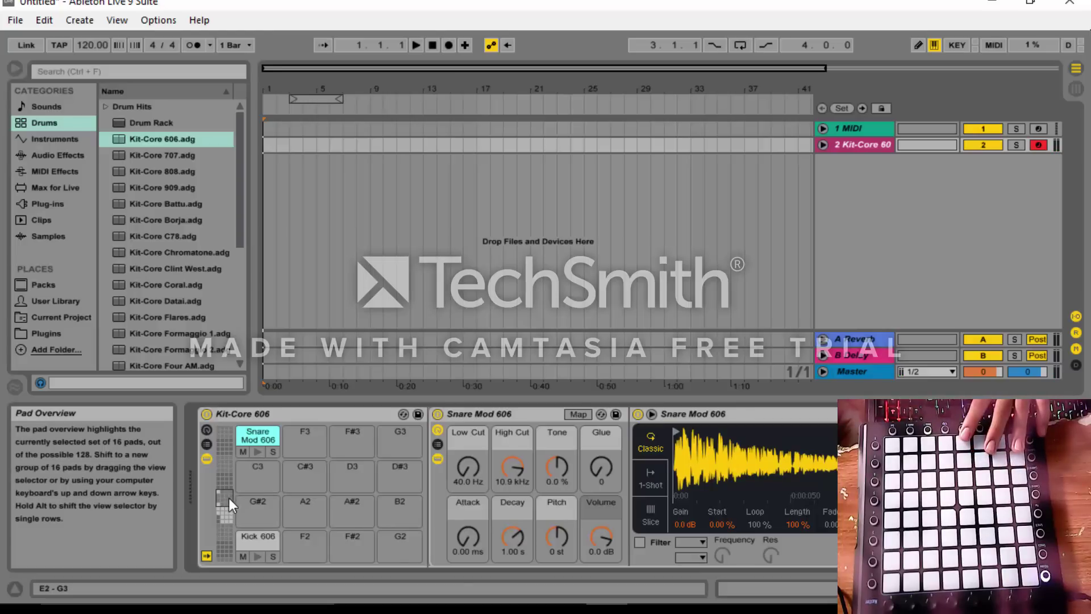
Step: Preview Kick Mod 606 in the drum rack and move it from pad F1 to pad F2
{"action": "left_click_drag", "start_coordinate": [229, 497], "coordinate": [234, 523]}
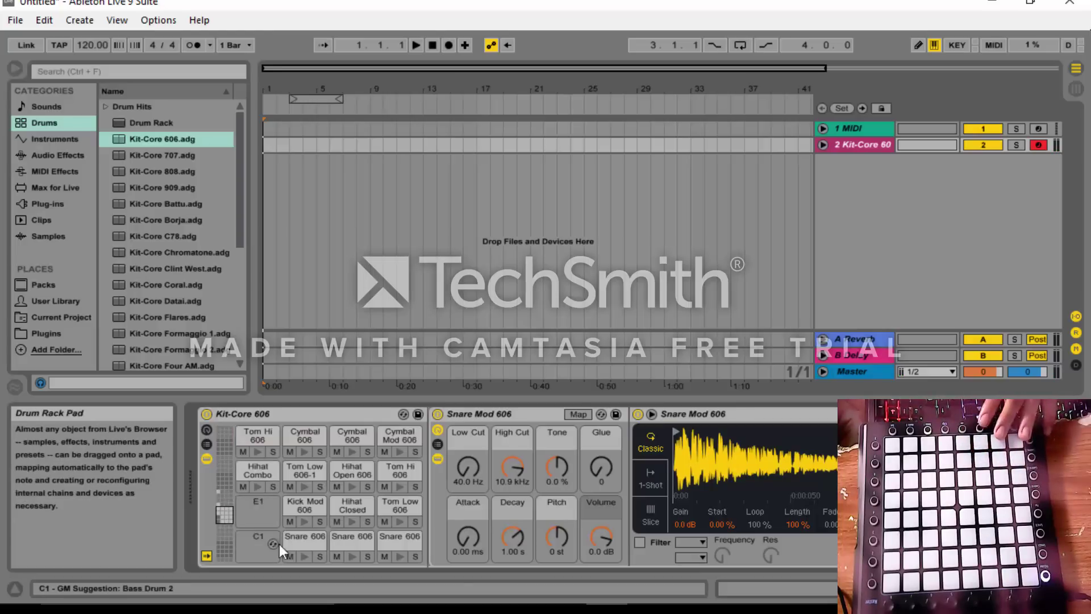
{"action": "left_click", "coordinate": [300, 521]}
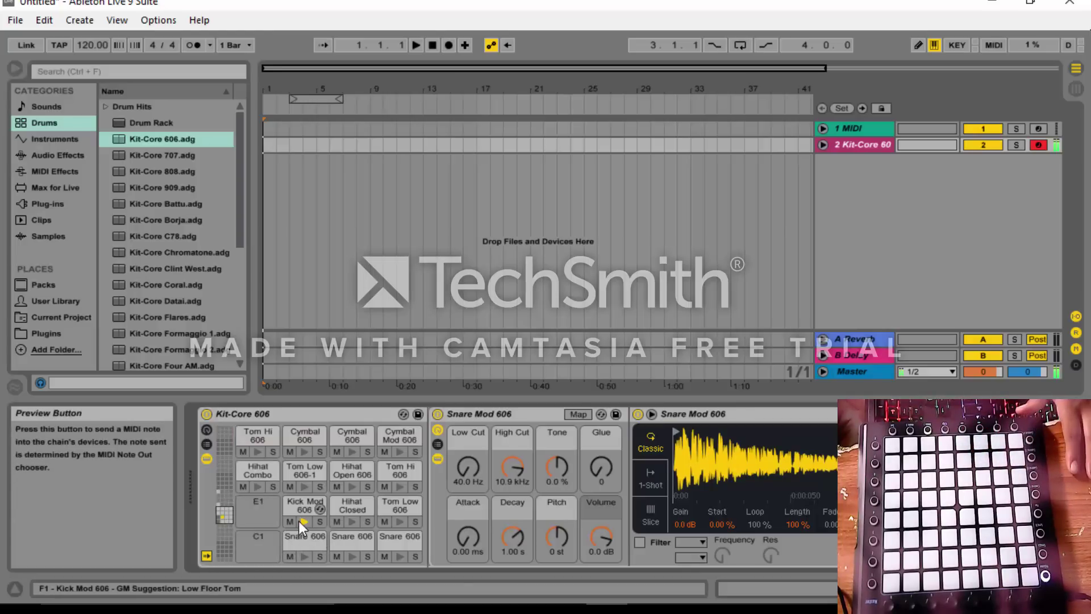
{"action": "left_click", "coordinate": [304, 505]}
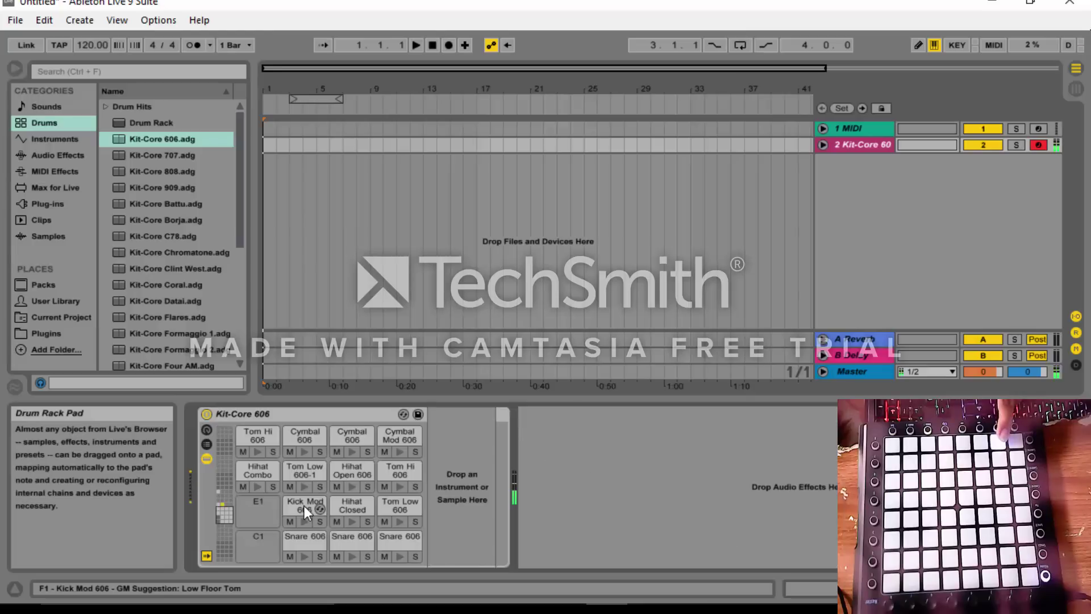
{"action": "left_click", "coordinate": [312, 502]}
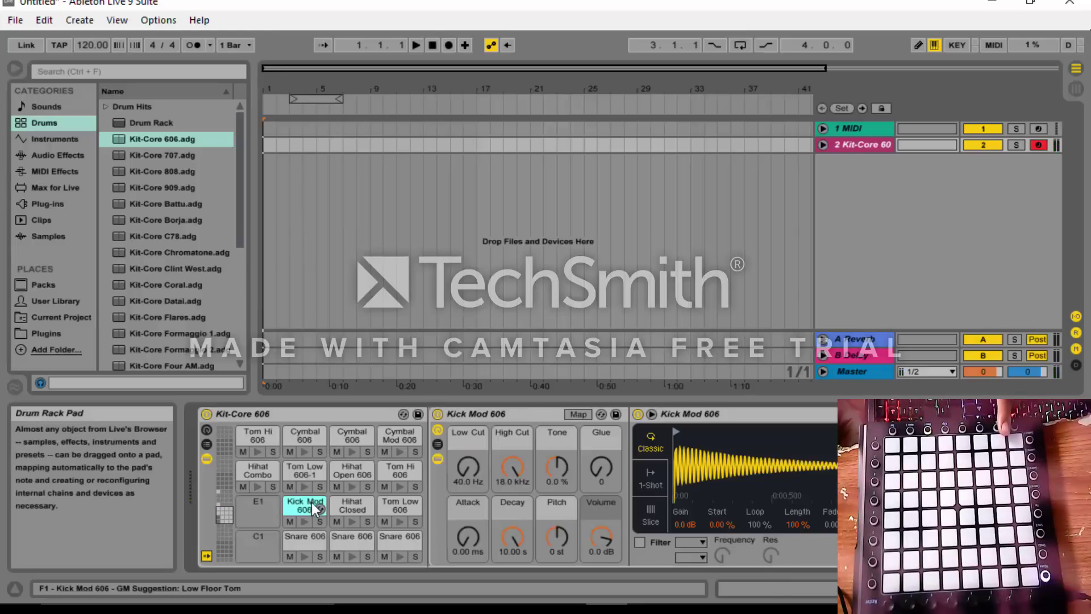
{"action": "left_click_drag", "start_coordinate": [311, 502], "coordinate": [299, 558]}
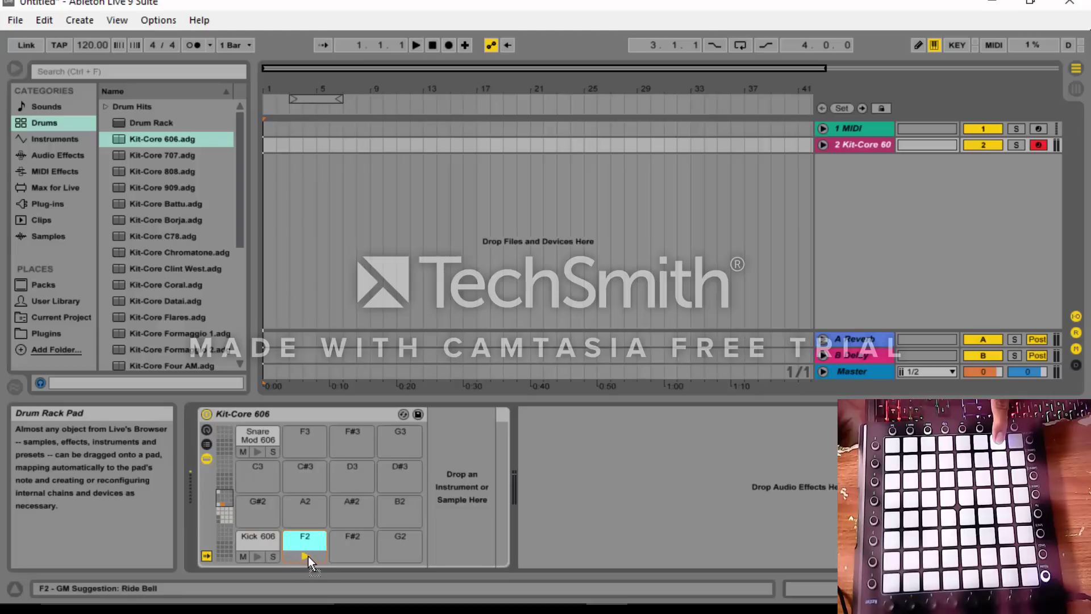
{"action": "left_click_drag", "start_coordinate": [304, 544], "coordinate": [305, 546]}
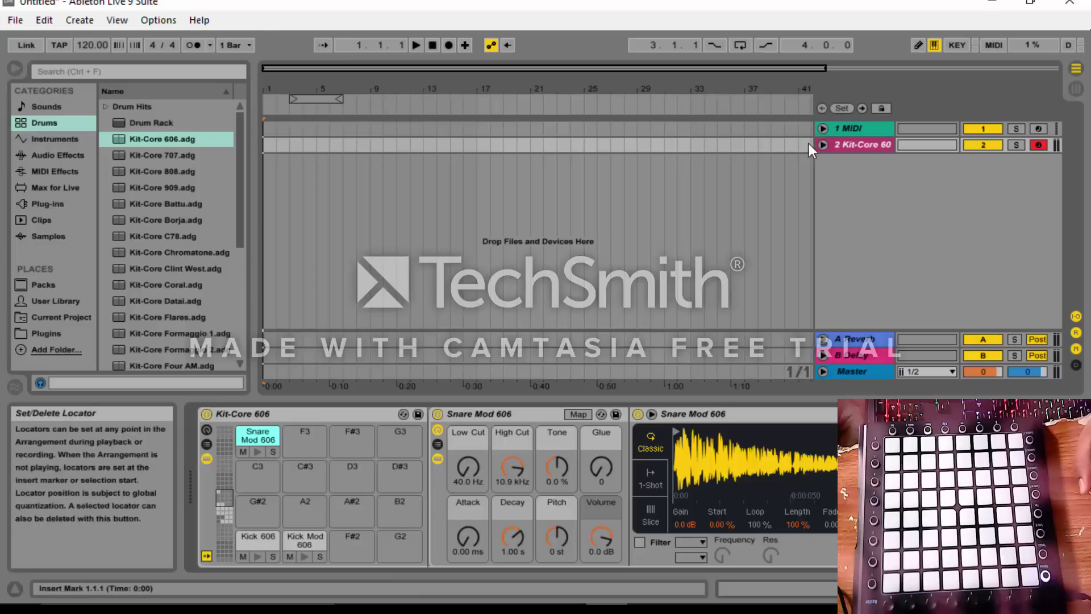
Step: Unfold the Kit-Core 606 track to view its routing and mixer settings, select 1 MIDI, and fold the kit track again
{"action": "left_click", "coordinate": [823, 145]}
{"action": "left_click", "coordinate": [834, 129]}
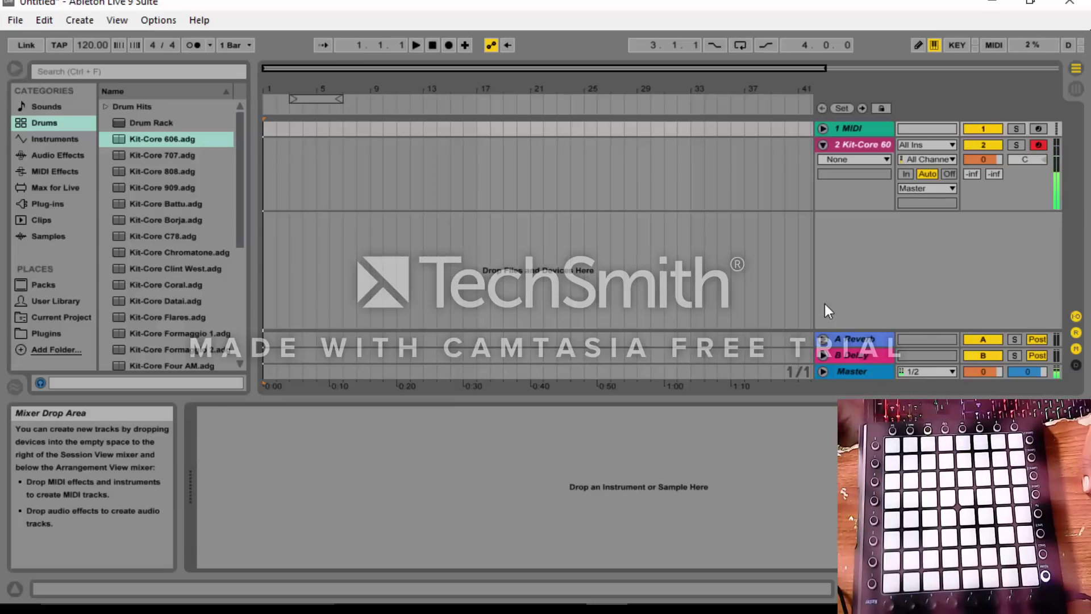
{"action": "left_click", "coordinate": [822, 144]}
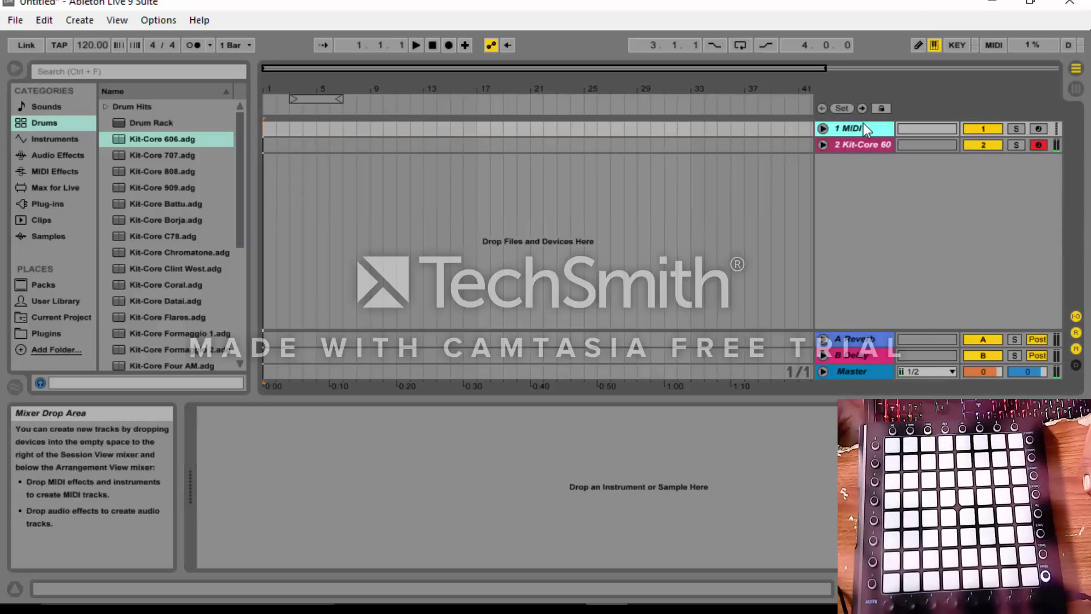
Step: In Session View, delete the 2 Kit-Core track
{"action": "key", "text": "Tab"}
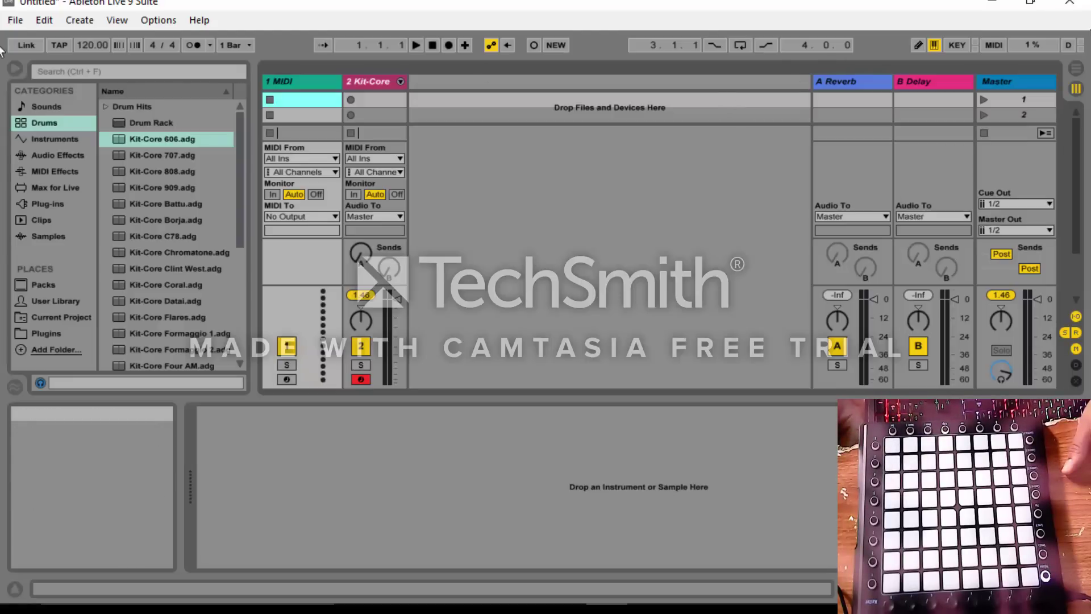
{"action": "left_click", "coordinate": [15, 19]}
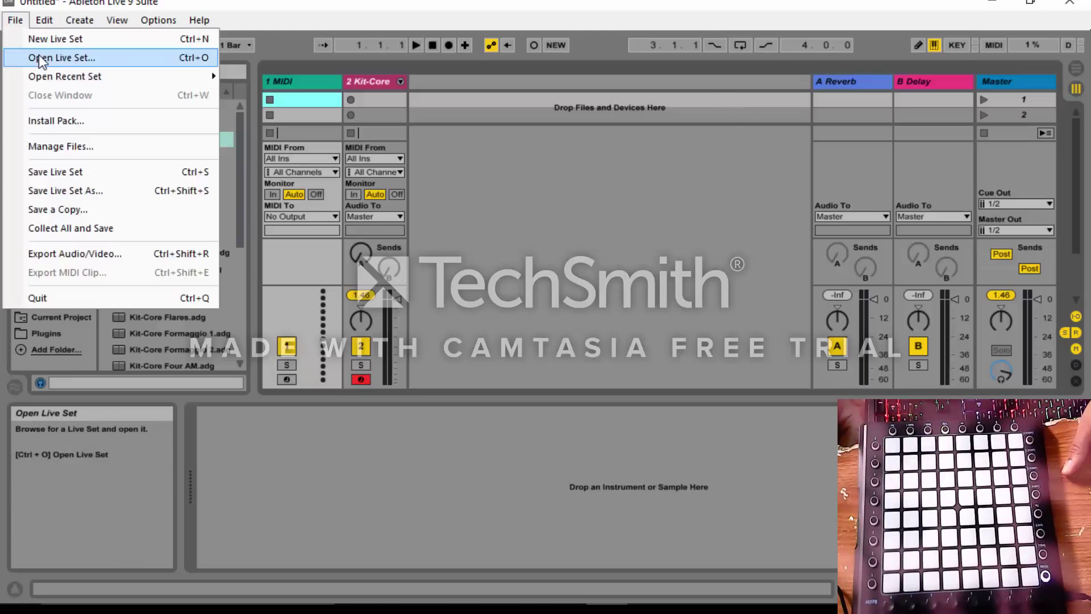
{"action": "left_click", "coordinate": [202, 3]}
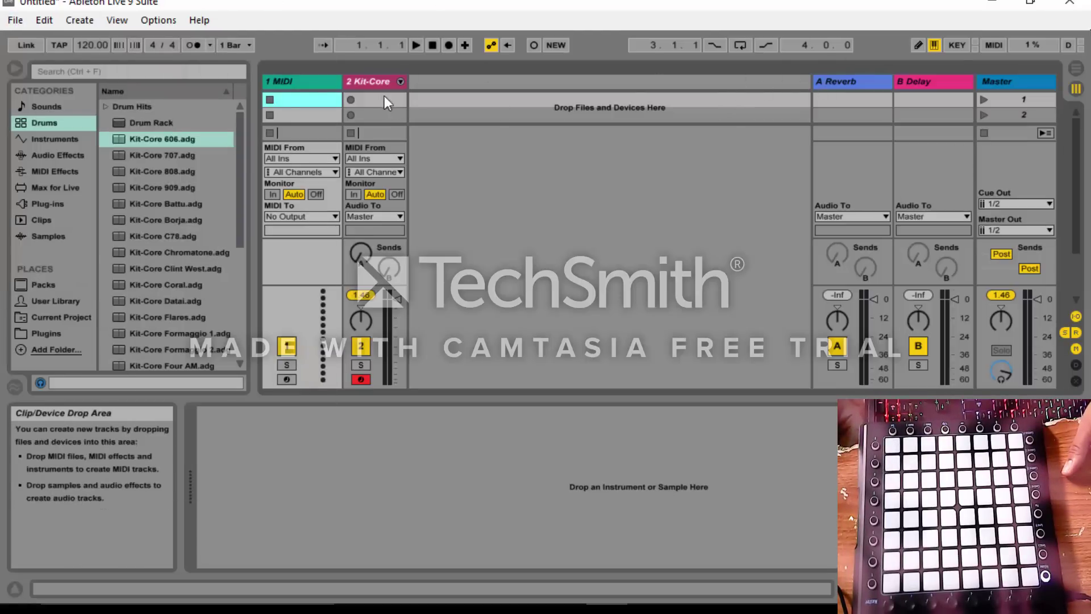
{"action": "right_click", "coordinate": [364, 82]}
{"action": "left_click", "coordinate": [383, 130]}
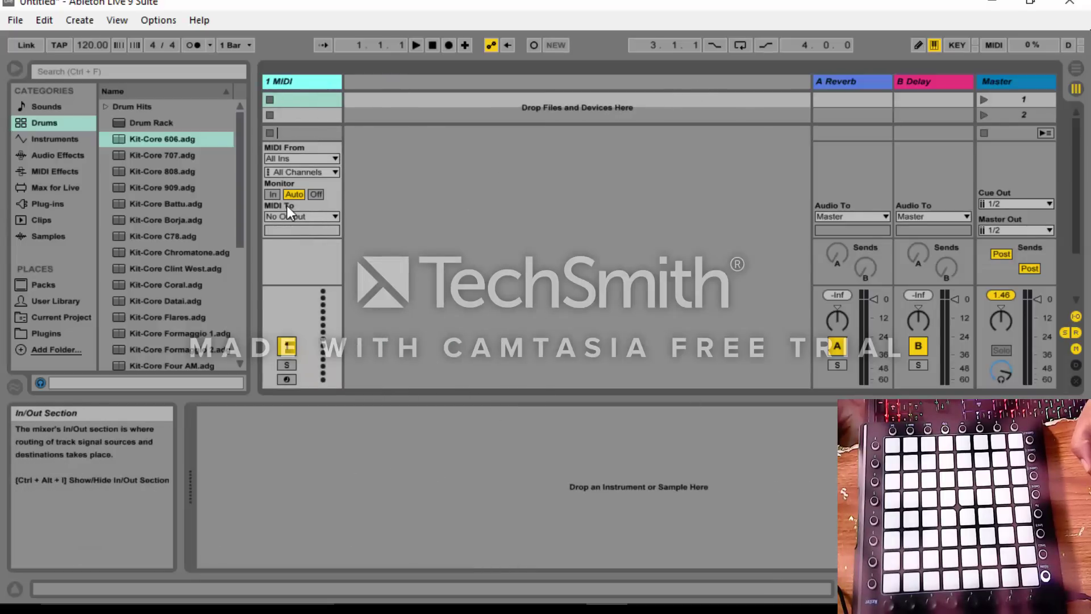
Step: Set the MIDI input source of the 1 MIDI track to Launchkey MK2 Input (SmartPAD)
{"action": "left_click", "coordinate": [309, 156]}
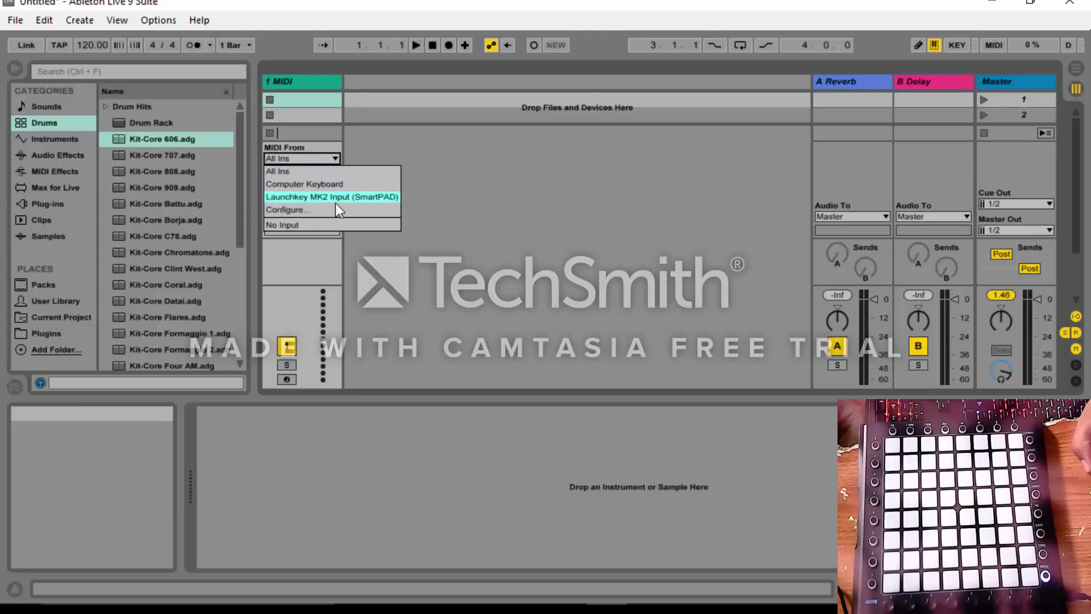
{"action": "left_click", "coordinate": [323, 202]}
{"action": "left_click", "coordinate": [283, 157]}
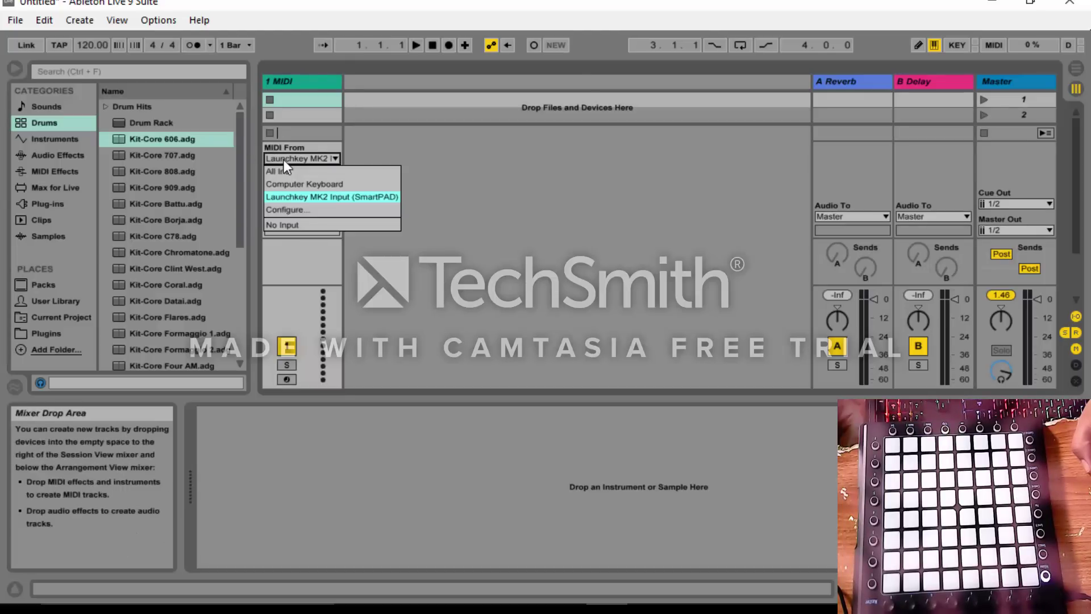
{"action": "left_click", "coordinate": [285, 170]}
{"action": "left_click", "coordinate": [282, 159]}
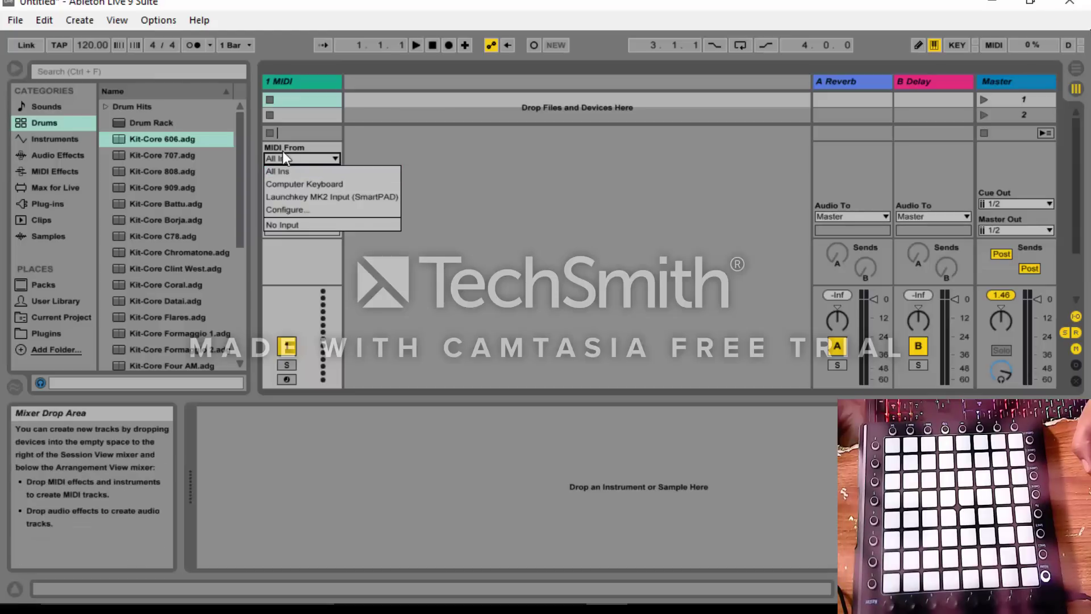
{"action": "left_click", "coordinate": [298, 195]}
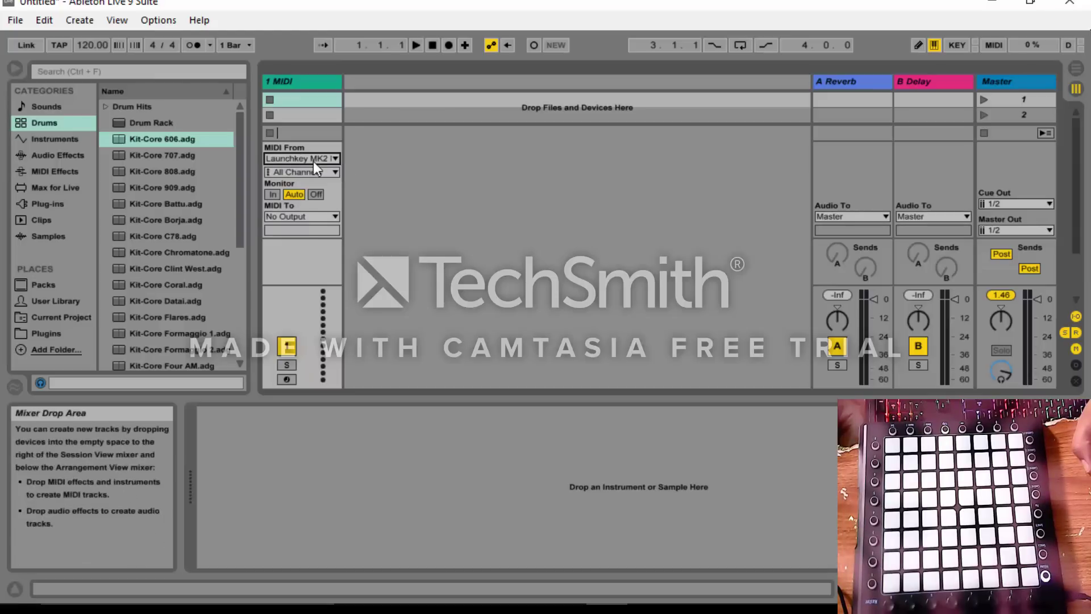
Step: Route the 1 MIDI track's output to SmartPAD on Ch. 1 and arm the track for recording
{"action": "left_click", "coordinate": [303, 216]}
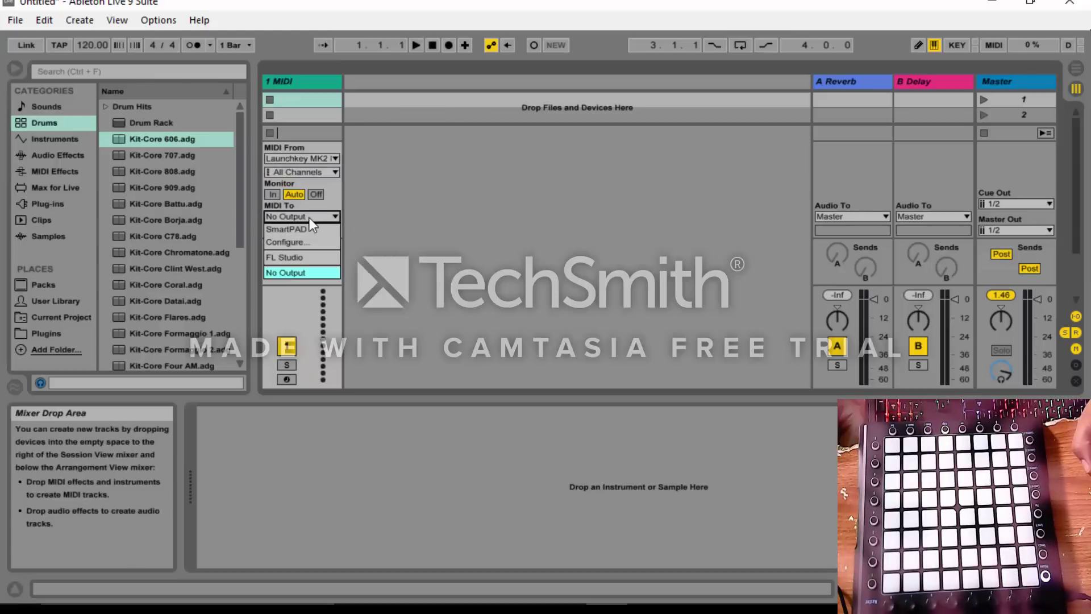
{"action": "left_click", "coordinate": [292, 229]}
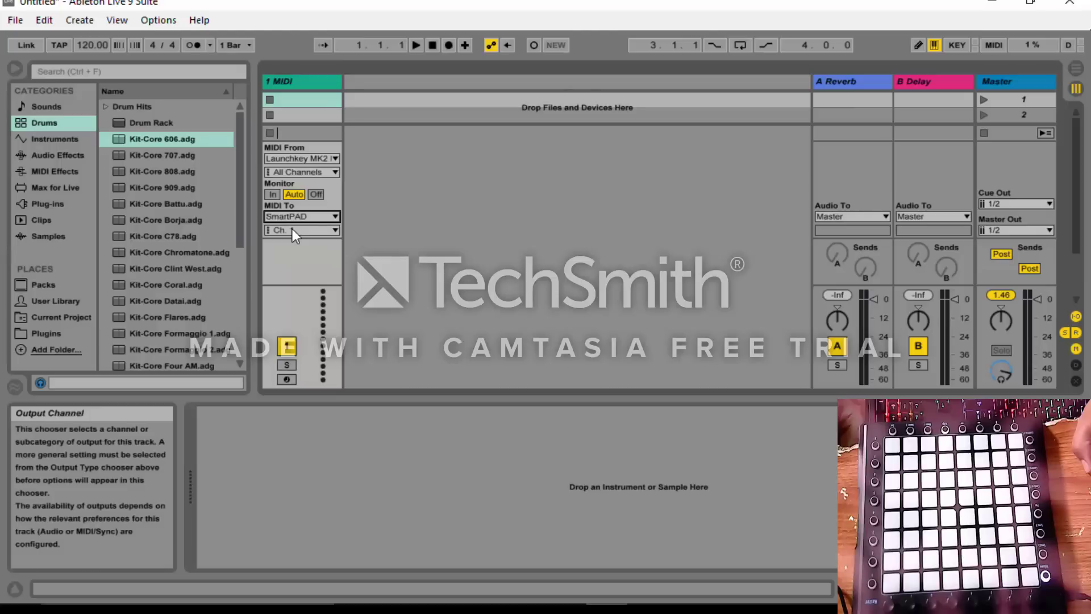
{"action": "left_click", "coordinate": [292, 228]}
{"action": "left_click", "coordinate": [284, 247]}
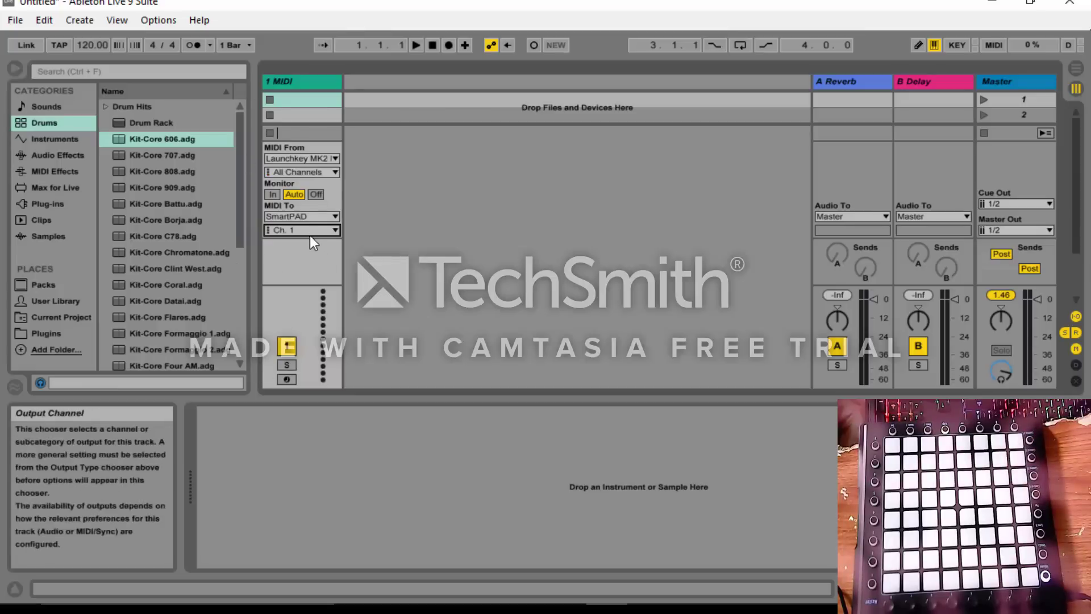
{"action": "left_click", "coordinate": [287, 379]}
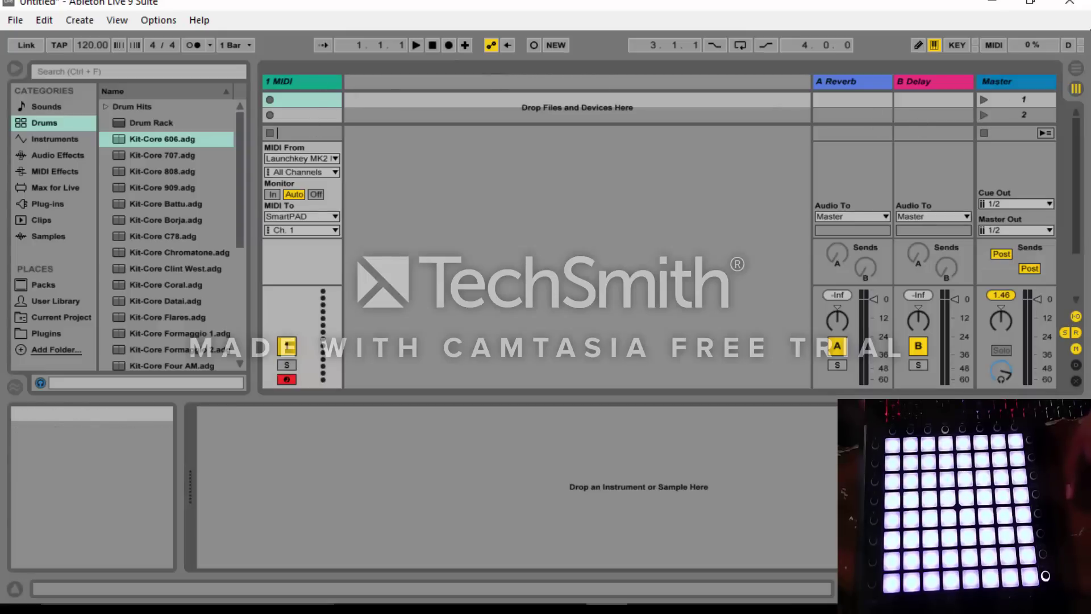
Step: In Arrangement View, load a MIDI Effect Rack from the MIDI Effects category onto the 1 MIDI track
{"action": "left_click", "coordinate": [1075, 68]}
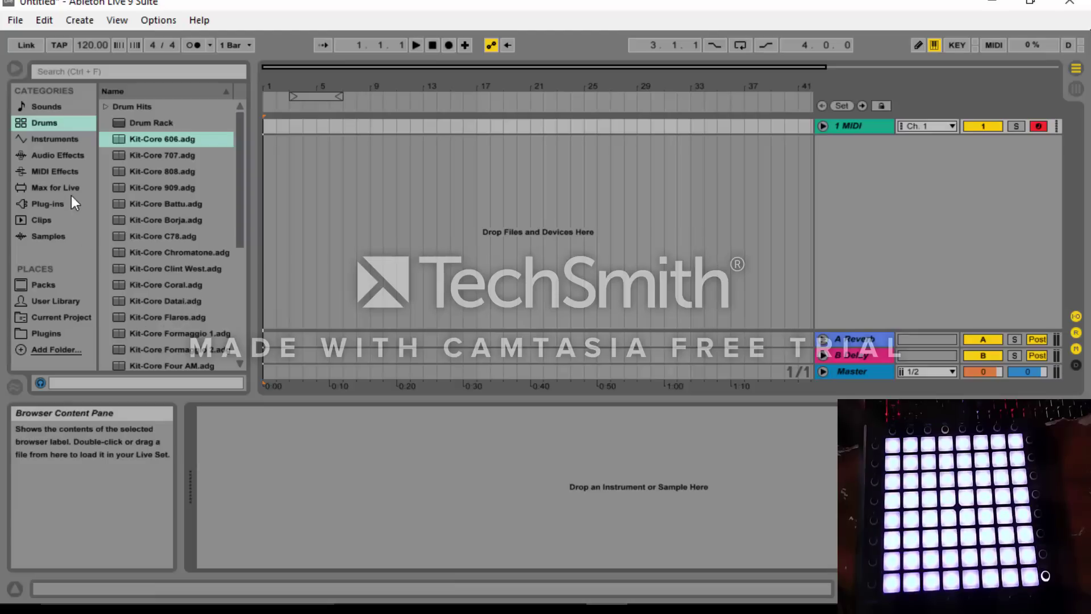
{"action": "left_click", "coordinate": [69, 173]}
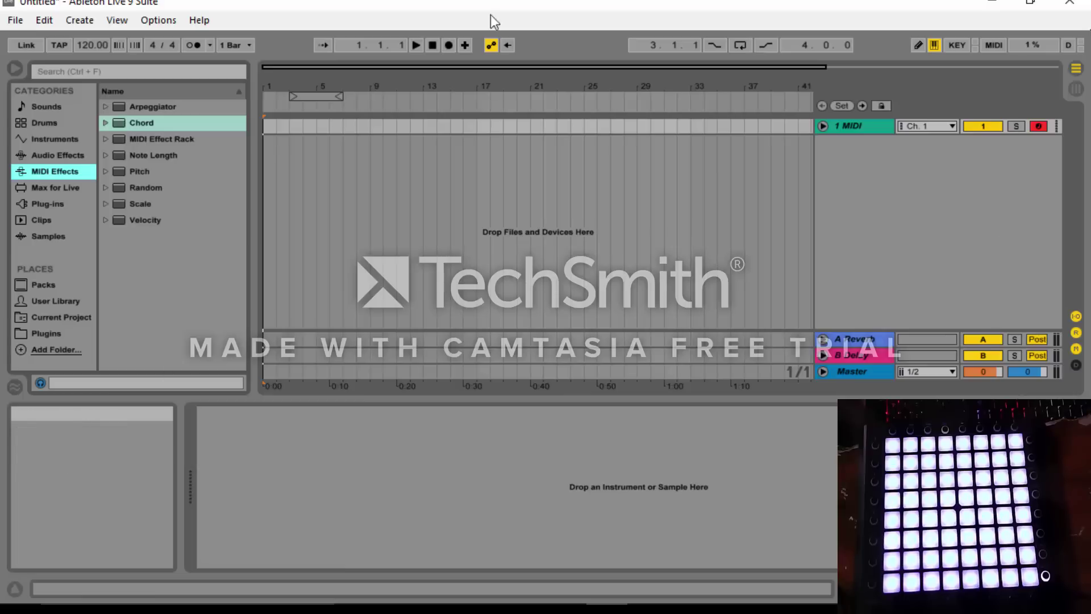
{"action": "left_click", "coordinate": [145, 140]}
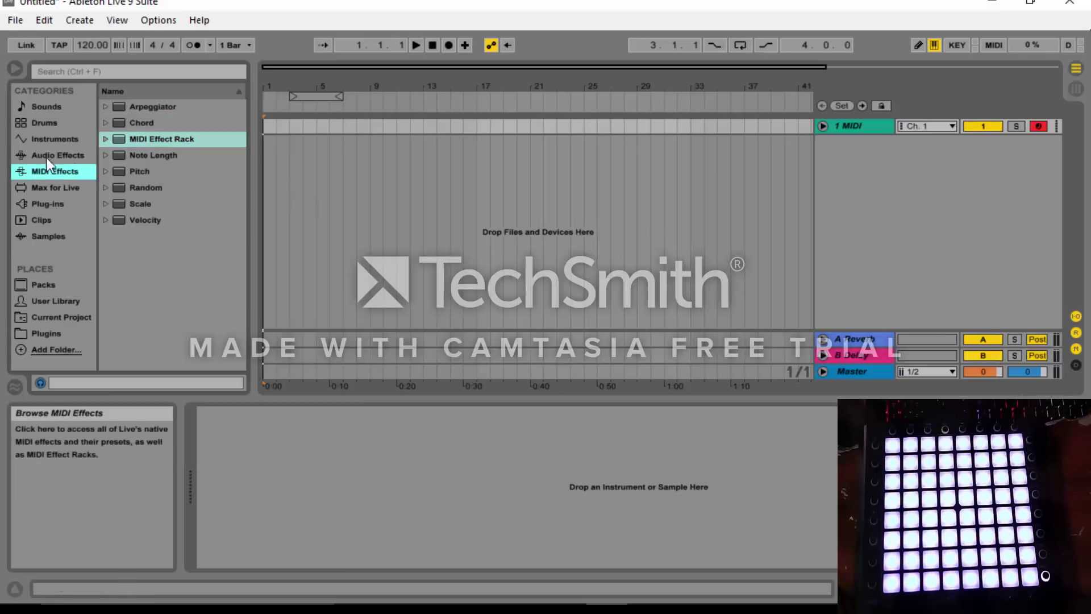
{"action": "left_click", "coordinate": [147, 138]}
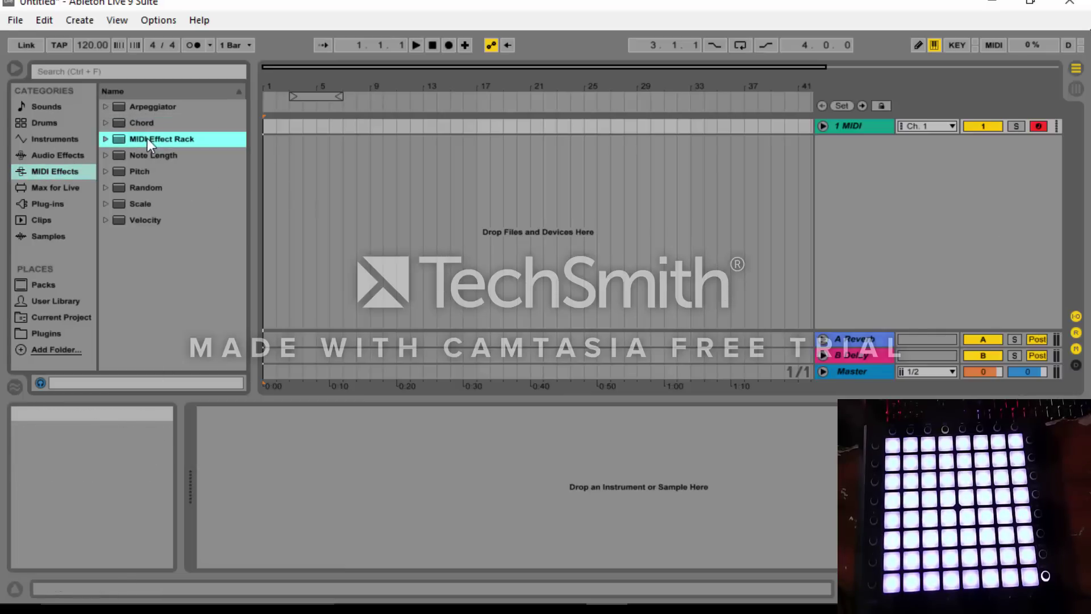
{"action": "left_click_drag", "start_coordinate": [152, 137], "coordinate": [441, 469]}
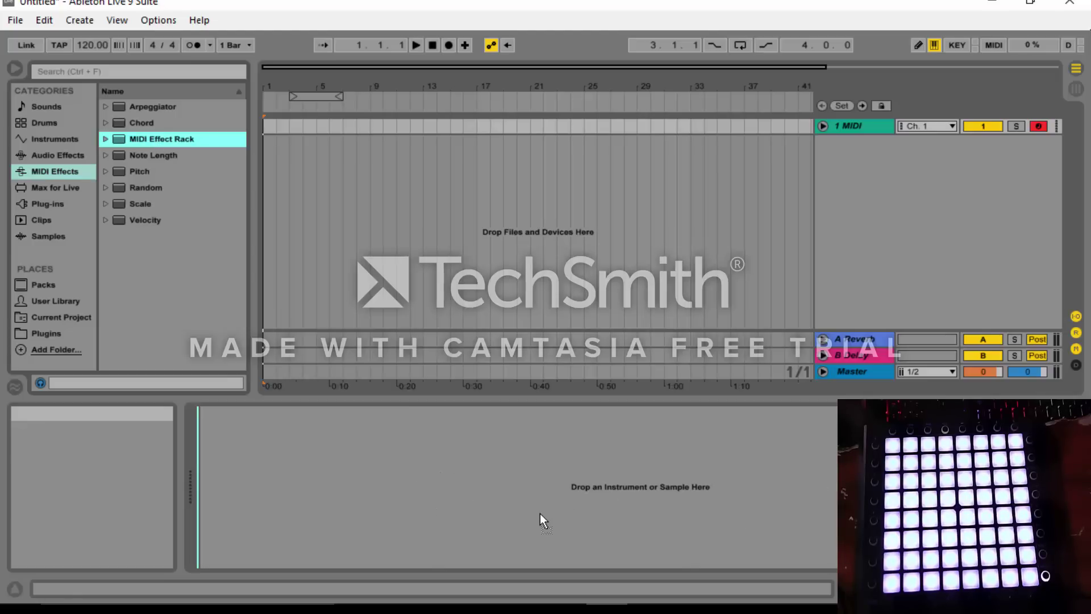
{"action": "left_click_drag", "start_coordinate": [540, 513], "coordinate": [860, 127]}
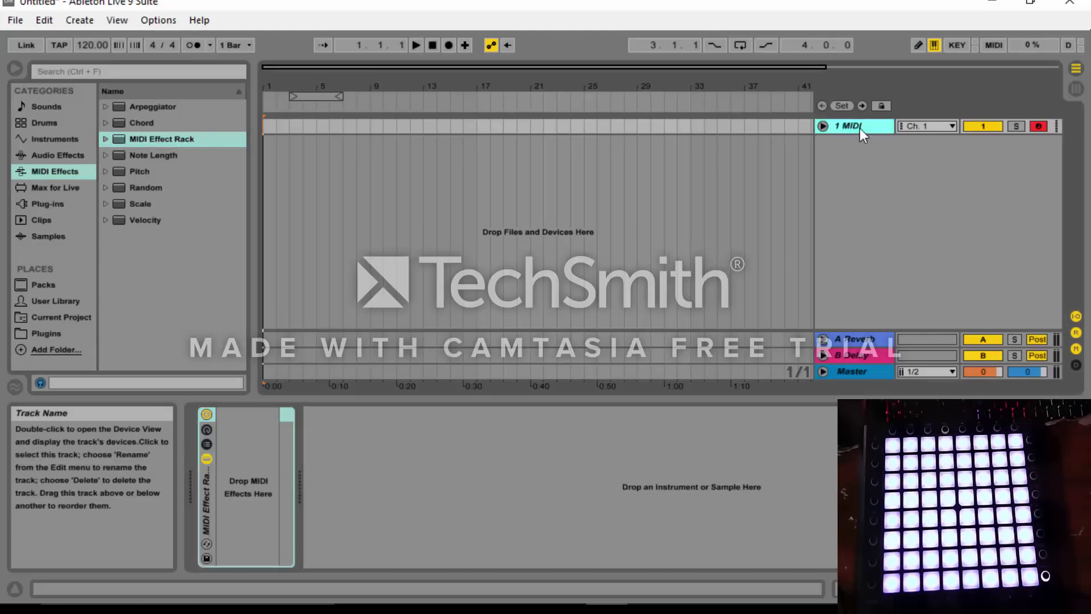
{"action": "right_click", "coordinate": [853, 160]}
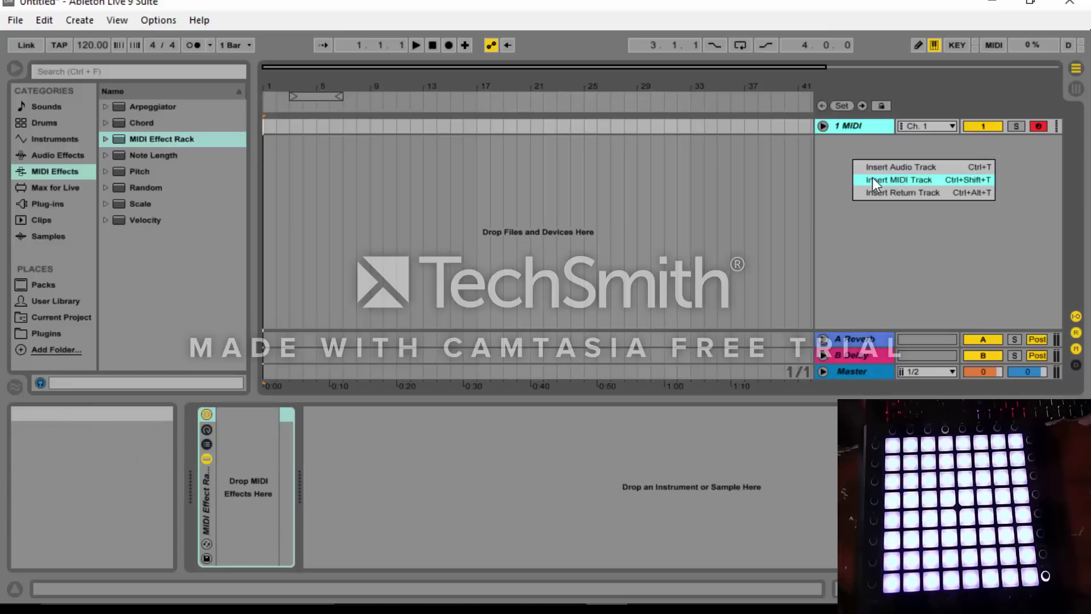
{"action": "left_click", "coordinate": [829, 187]}
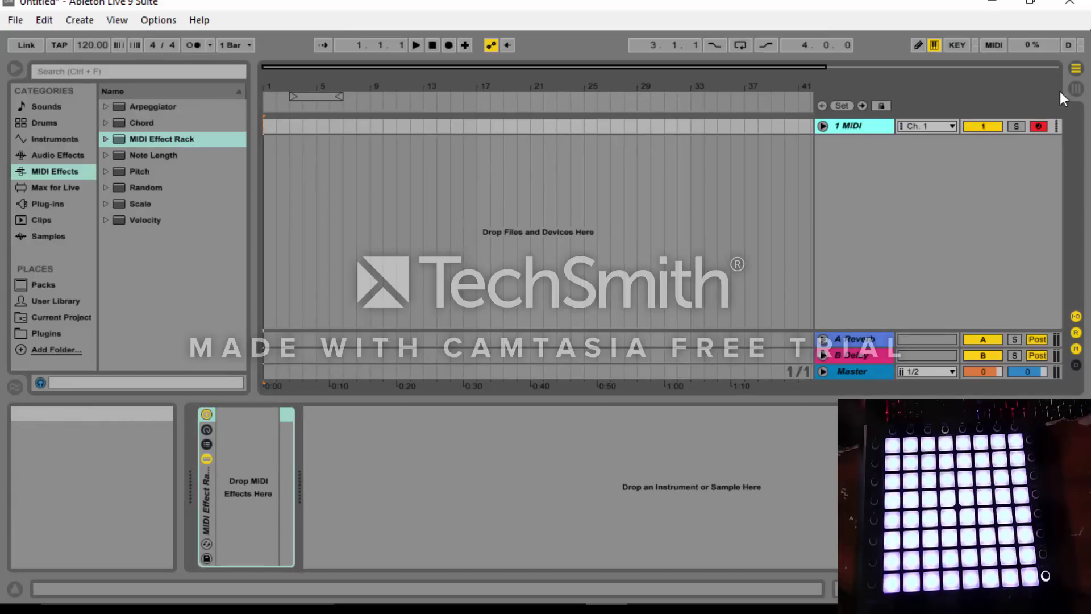
{"action": "left_click", "coordinate": [1076, 88]}
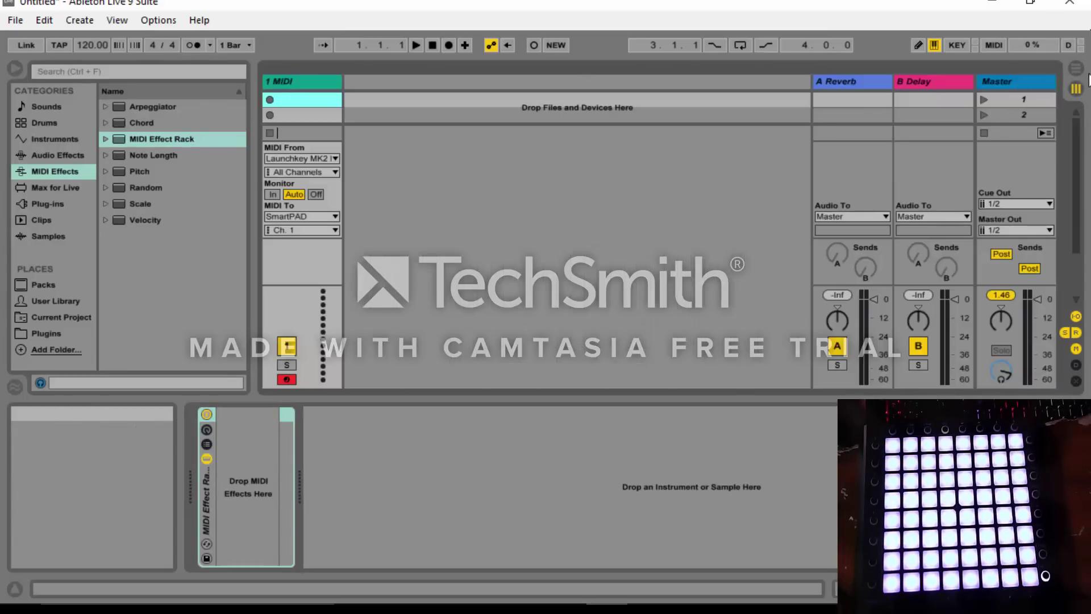
{"action": "left_click", "coordinate": [1076, 68]}
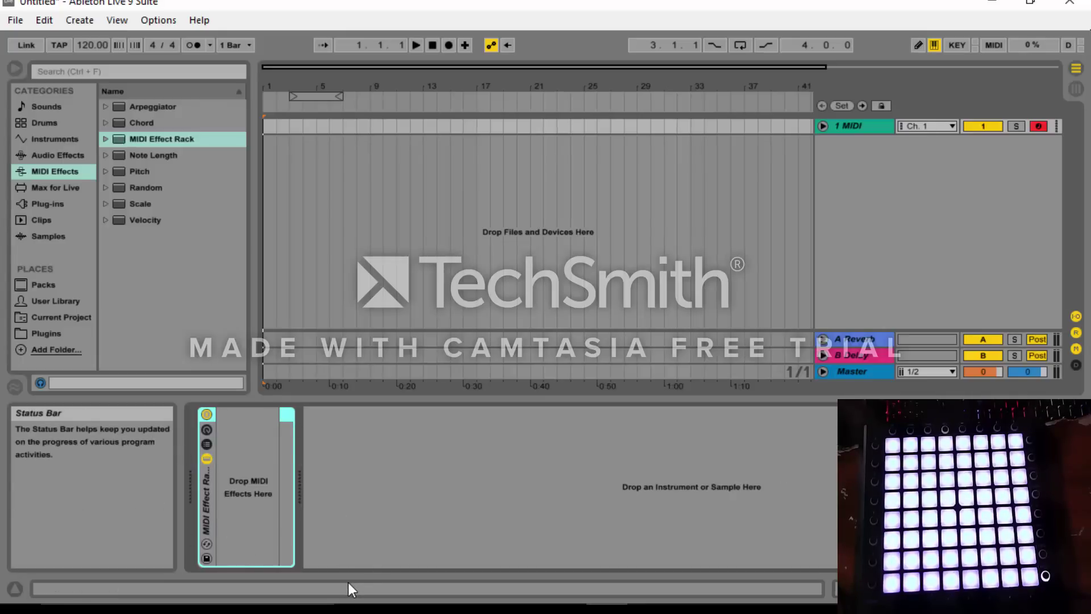
Step: Show the MIDI Effect Rack's macro controls and chain list with the Chain Select Editor
{"action": "left_click", "coordinate": [205, 431]}
{"action": "left_click", "coordinate": [206, 442]}
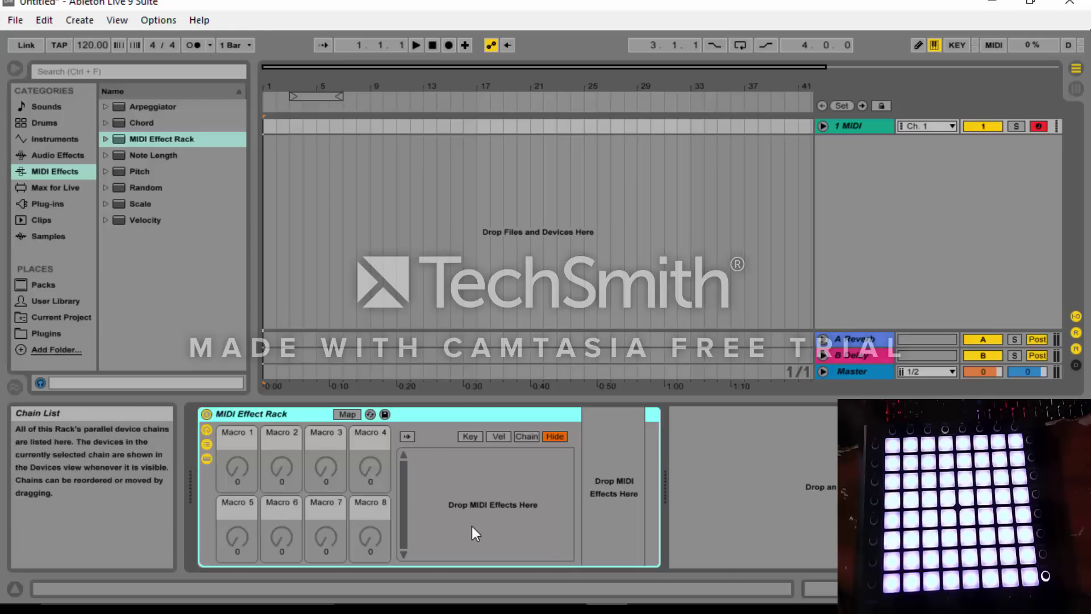
{"action": "left_click", "coordinate": [534, 435]}
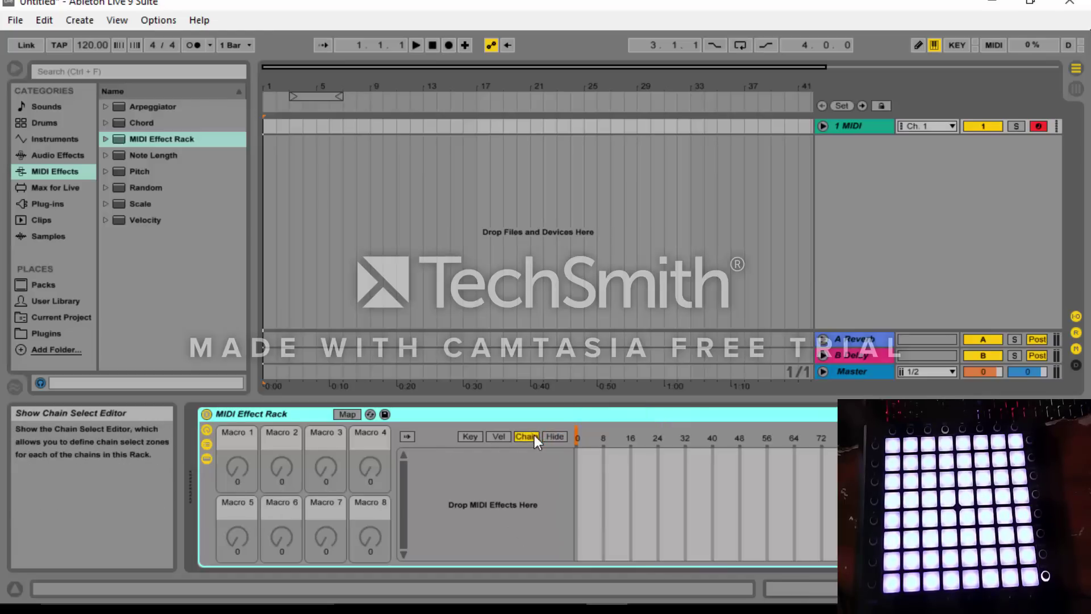
Step: Map the rack's chain selector to Macro 1
{"action": "left_click", "coordinate": [987, 49]}
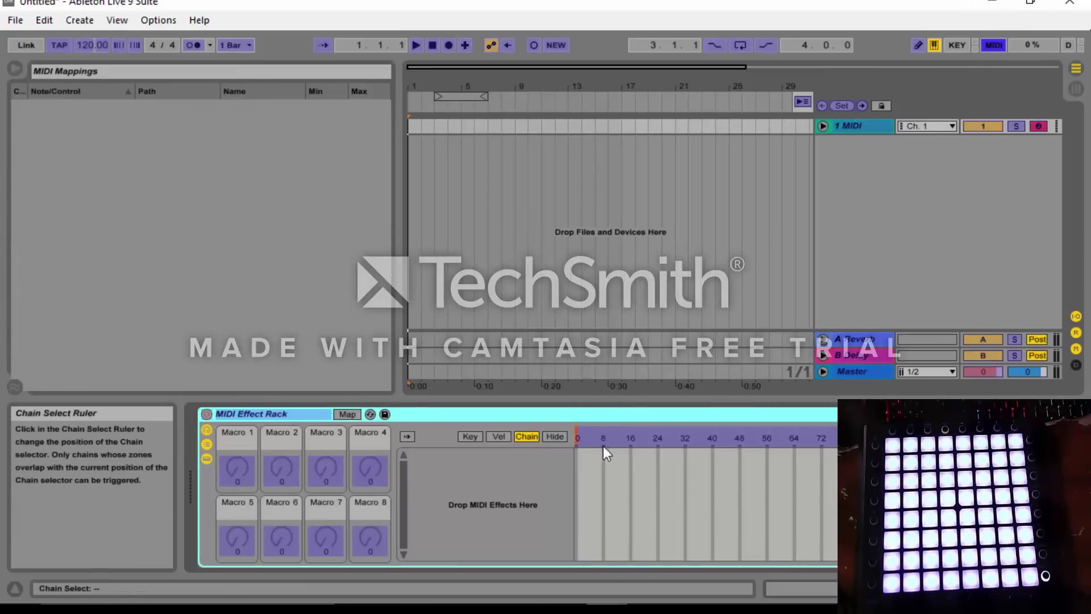
{"action": "left_click", "coordinate": [993, 45]}
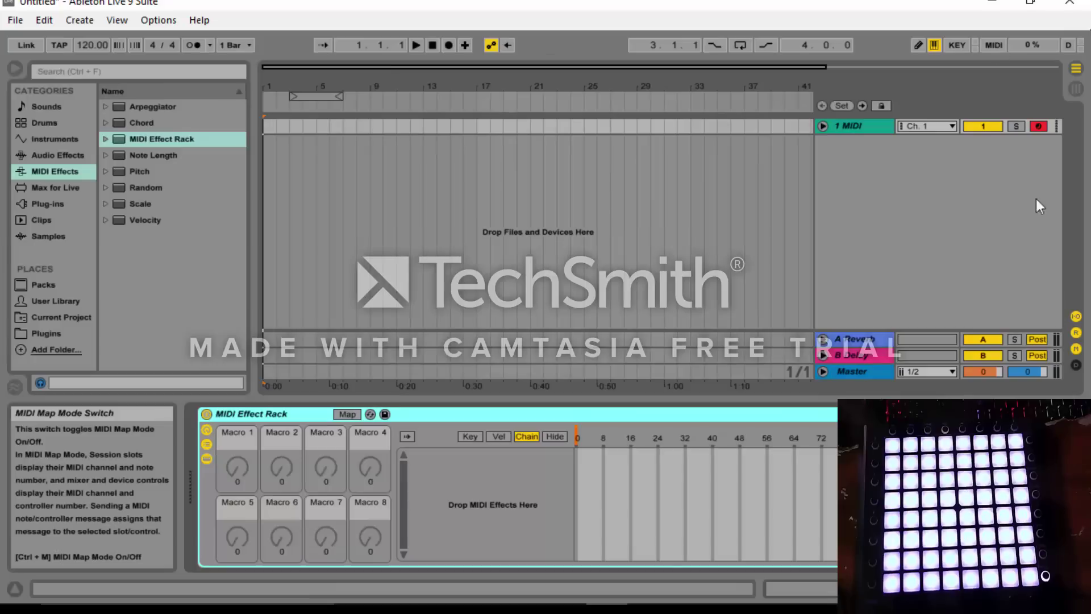
{"action": "right_click", "coordinate": [575, 442]}
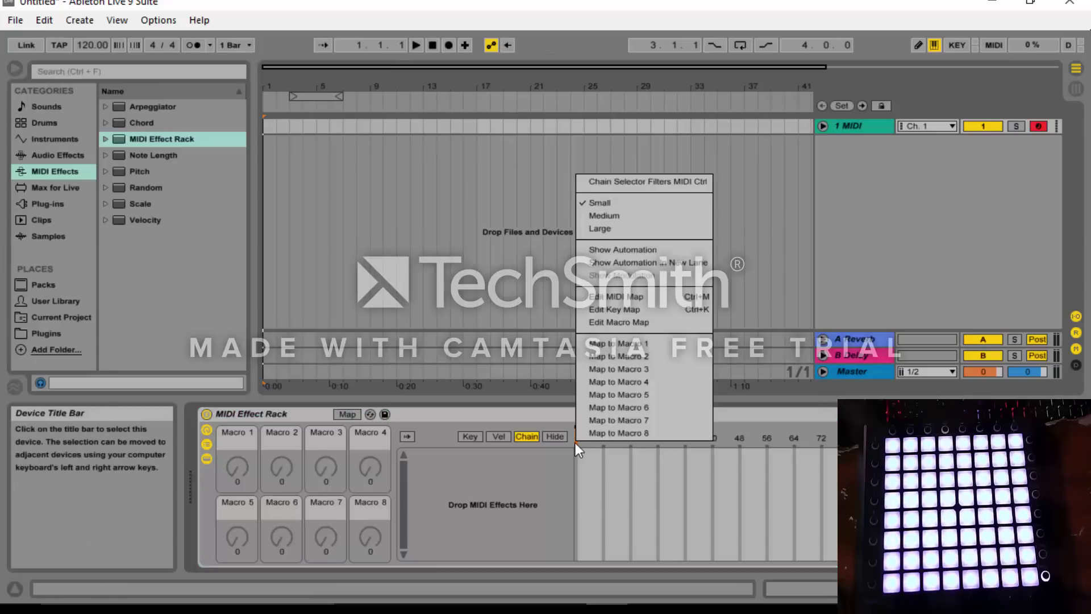
{"action": "left_click", "coordinate": [632, 344]}
{"action": "mouse_move", "coordinate": [236, 467]}
{"action": "left_mouse_down"}
{"action": "mouse_move", "coordinate": [237, 392]}
{"action": "mouse_move", "coordinate": [237, 469]}
{"action": "left_mouse_up"}
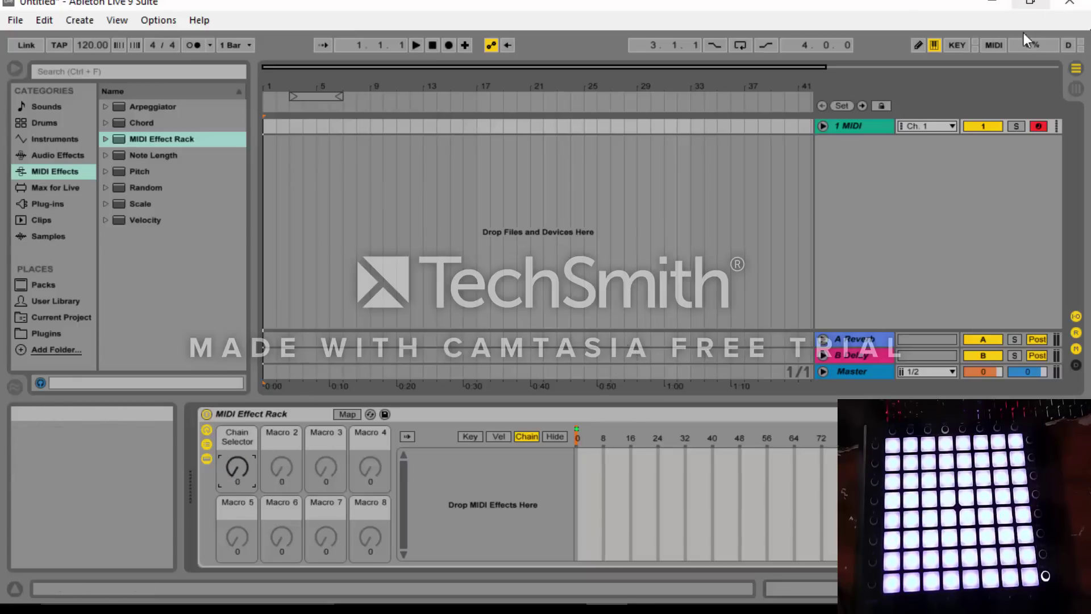
Step: MIDI-map the Chain Selector macro to controller notes E7:B7 with a maximum of 7, and leave MIDI Map Mode
{"action": "left_click", "coordinate": [994, 45]}
{"action": "left_click", "coordinate": [237, 469]}
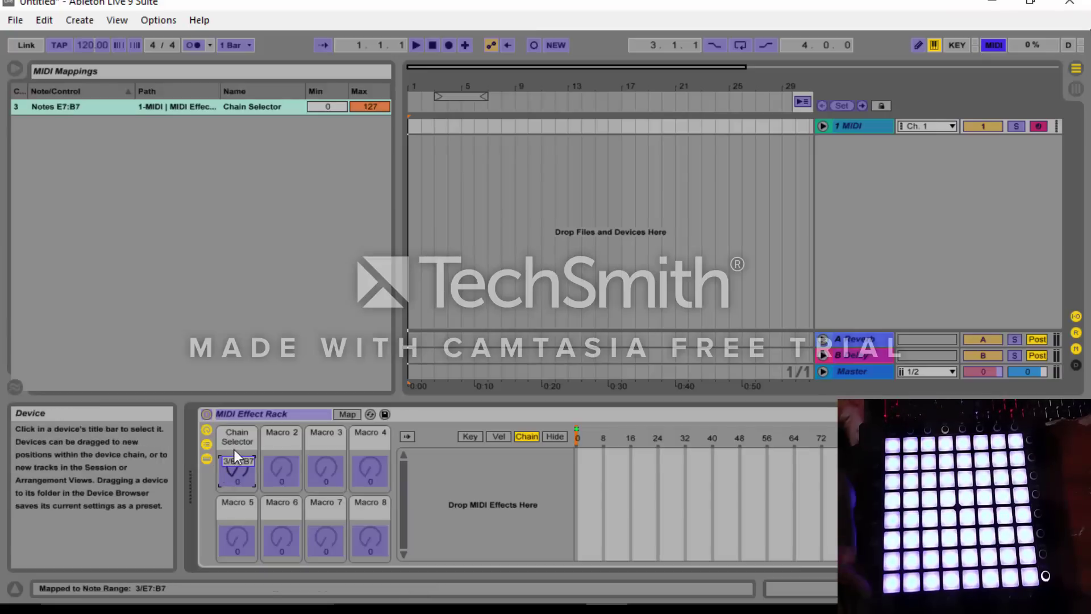
{"action": "left_click", "coordinate": [370, 106]}
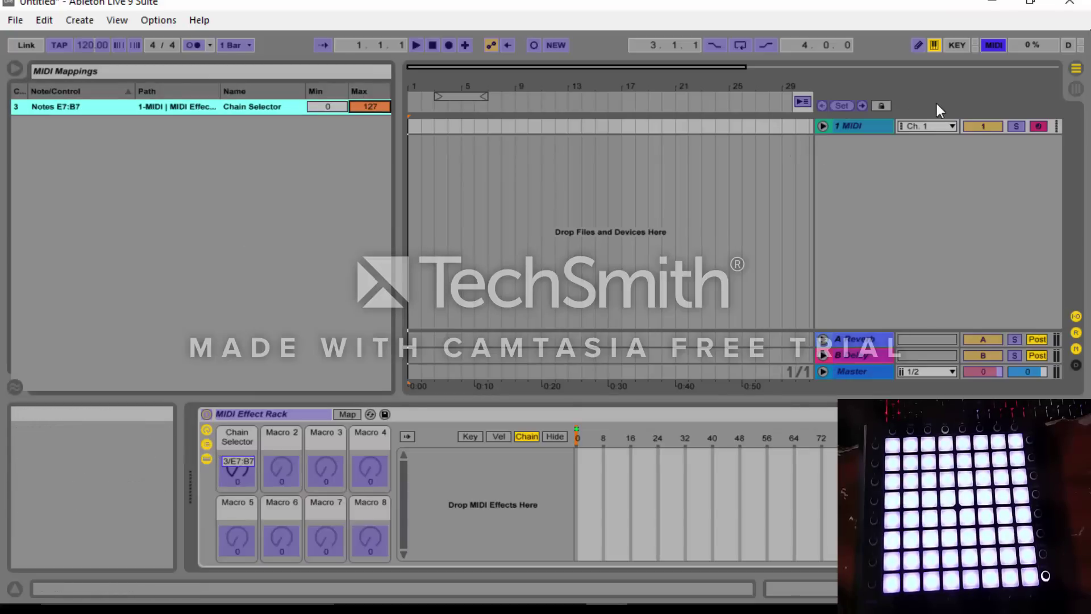
{"action": "key", "text": "Return"}
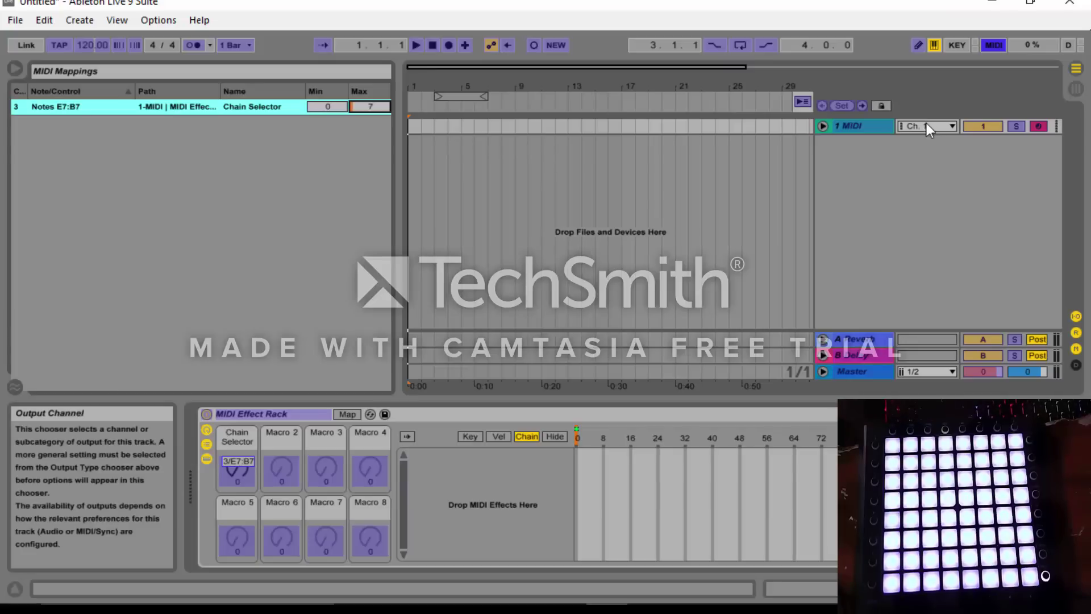
{"action": "left_click", "coordinate": [993, 45]}
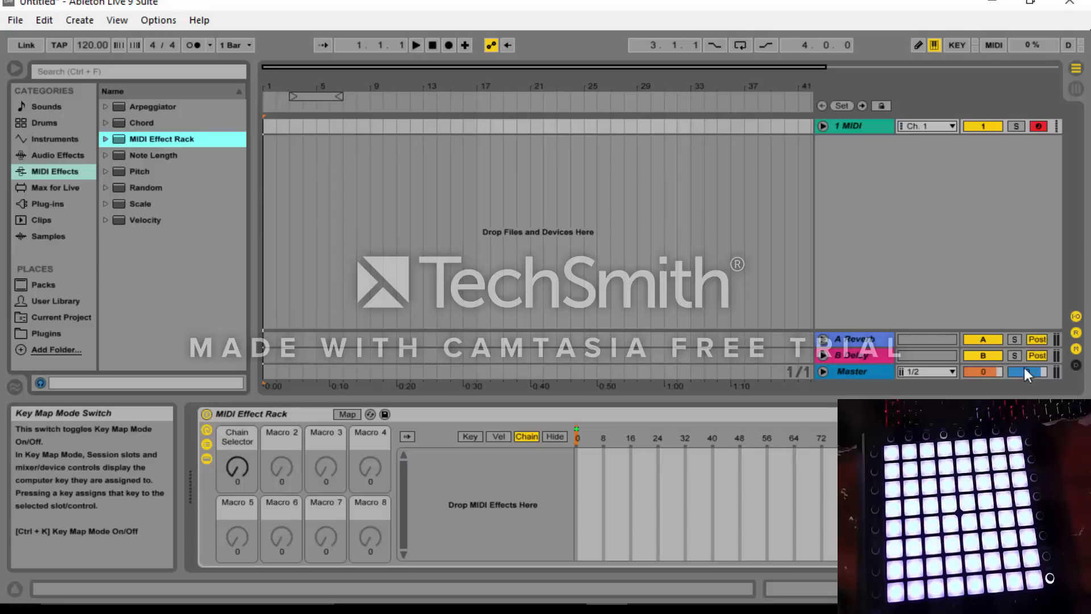
Step: Show the rack's key zone editor and add the Chord effect to the chain list as a new chain
{"action": "double_click", "coordinate": [845, 122]}
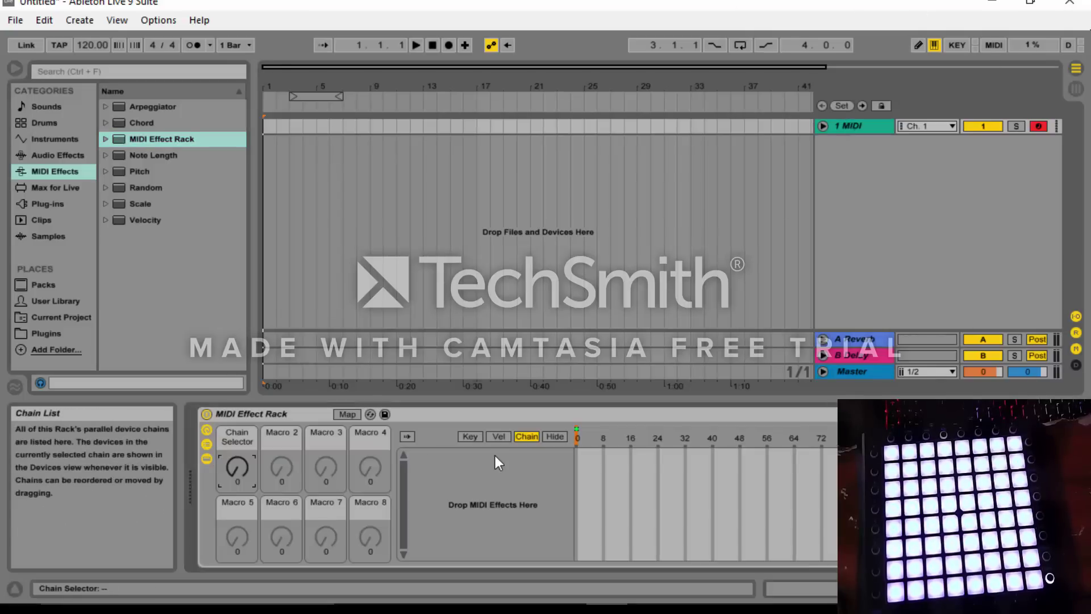
{"action": "left_click", "coordinate": [471, 437]}
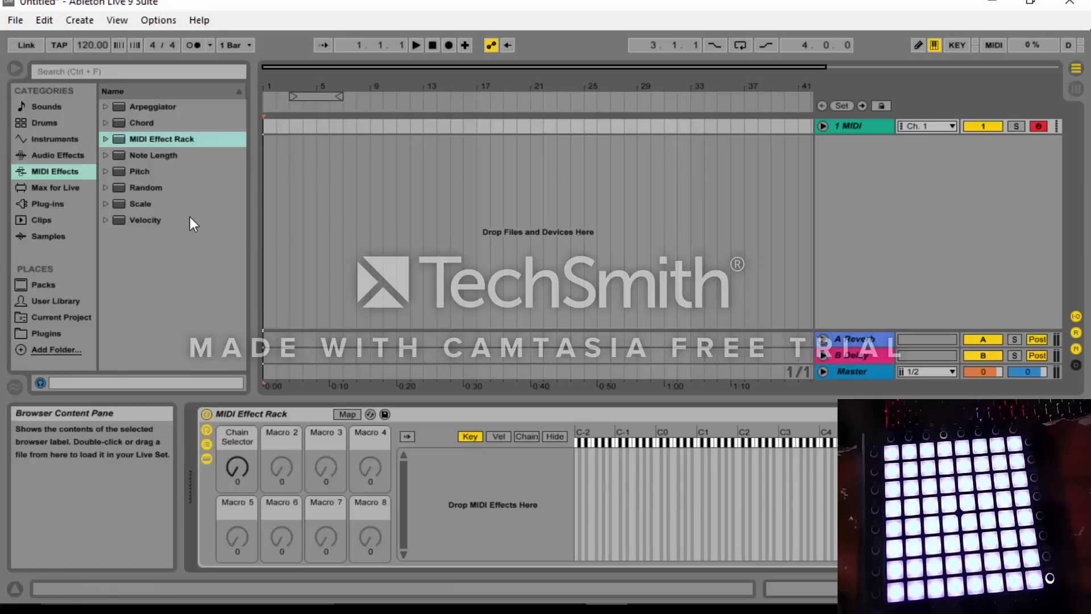
{"action": "left_click_drag", "start_coordinate": [141, 123], "coordinate": [491, 477]}
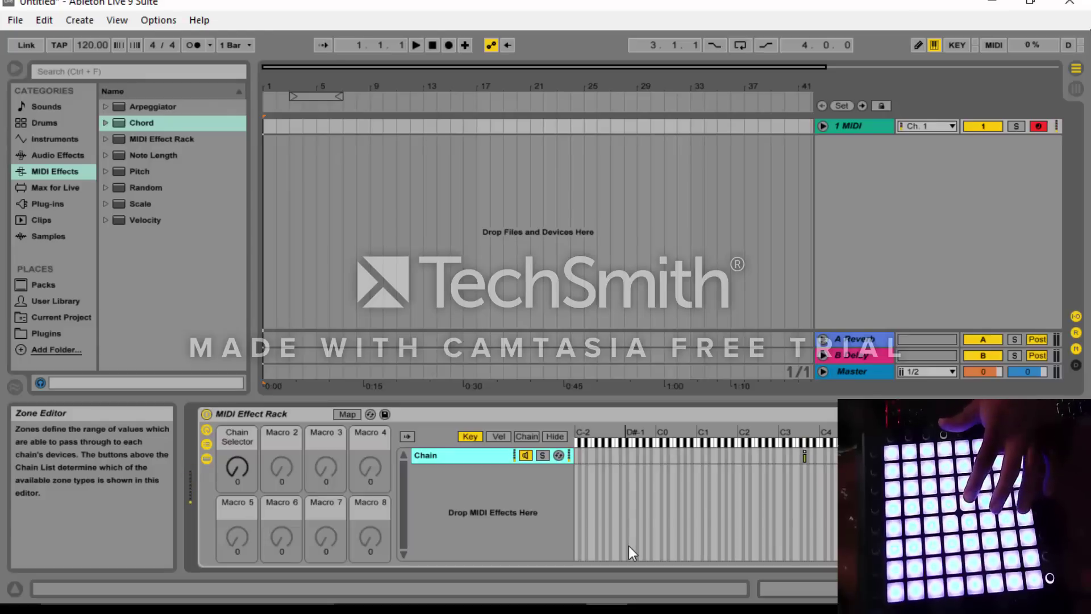
Step: Add the Arpeggiator effect to the rack chain and place it before Chord
{"action": "left_click_drag", "start_coordinate": [965, 588], "coordinate": [1003, 589]}
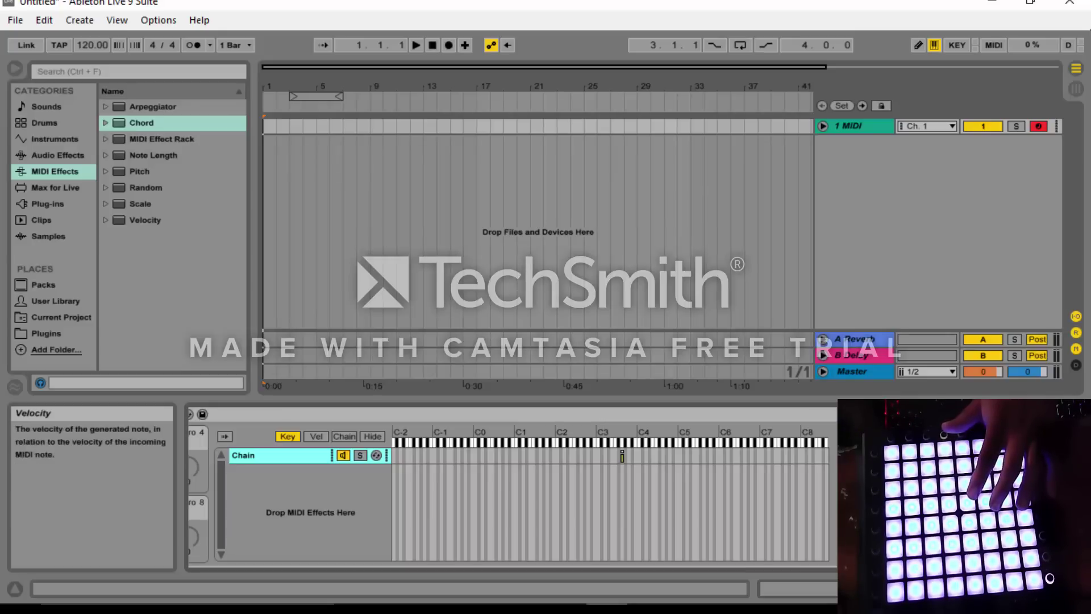
{"action": "left_click", "coordinate": [886, 414]}
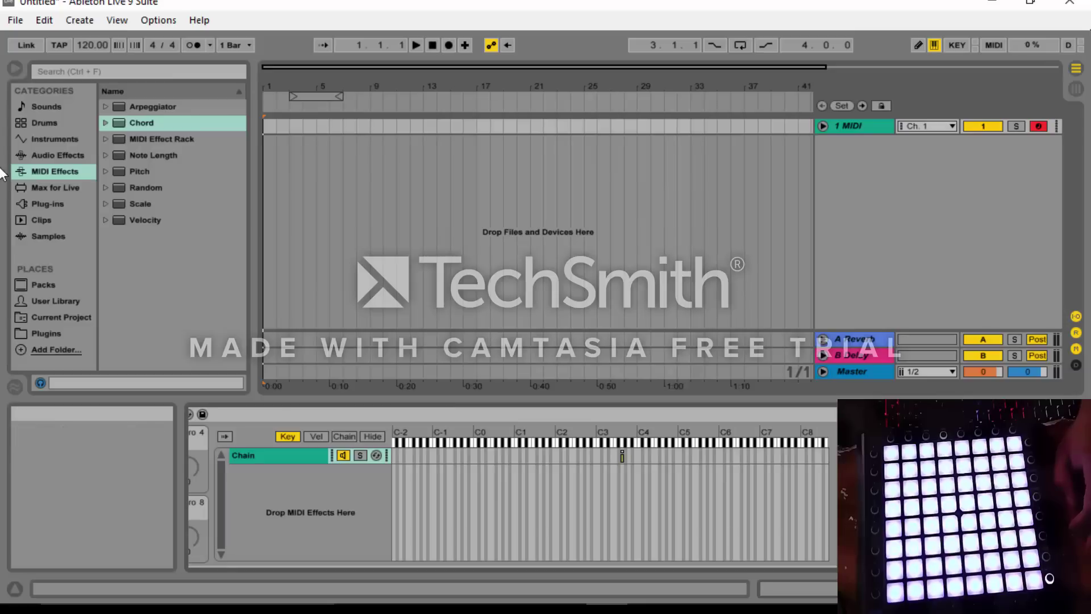
{"action": "key", "text": "Up"}
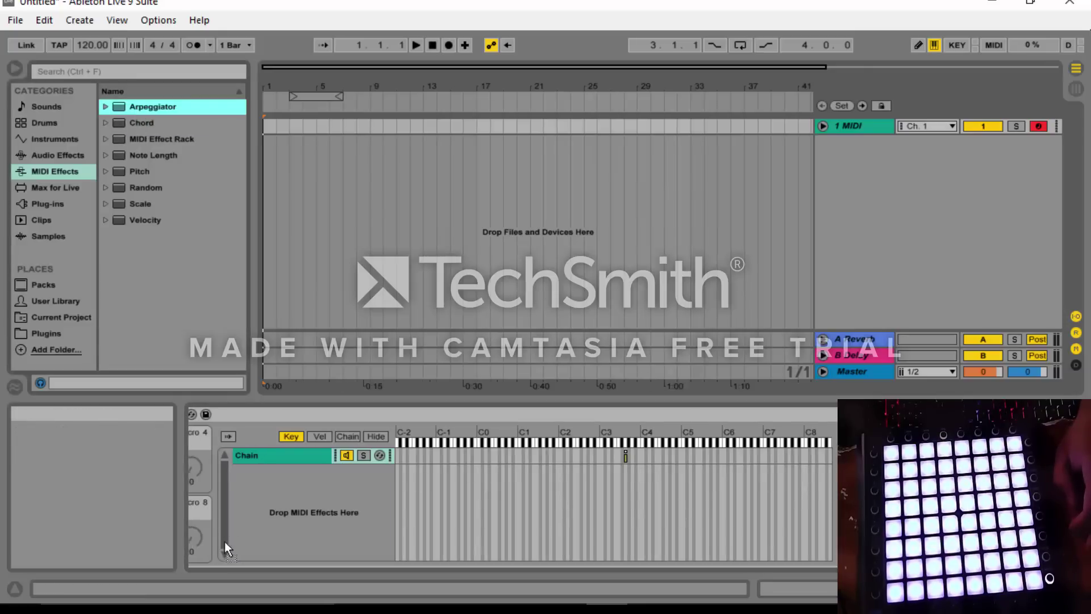
{"action": "left_click", "coordinate": [328, 492]}
{"action": "left_click_drag", "start_coordinate": [324, 516], "coordinate": [717, 482]}
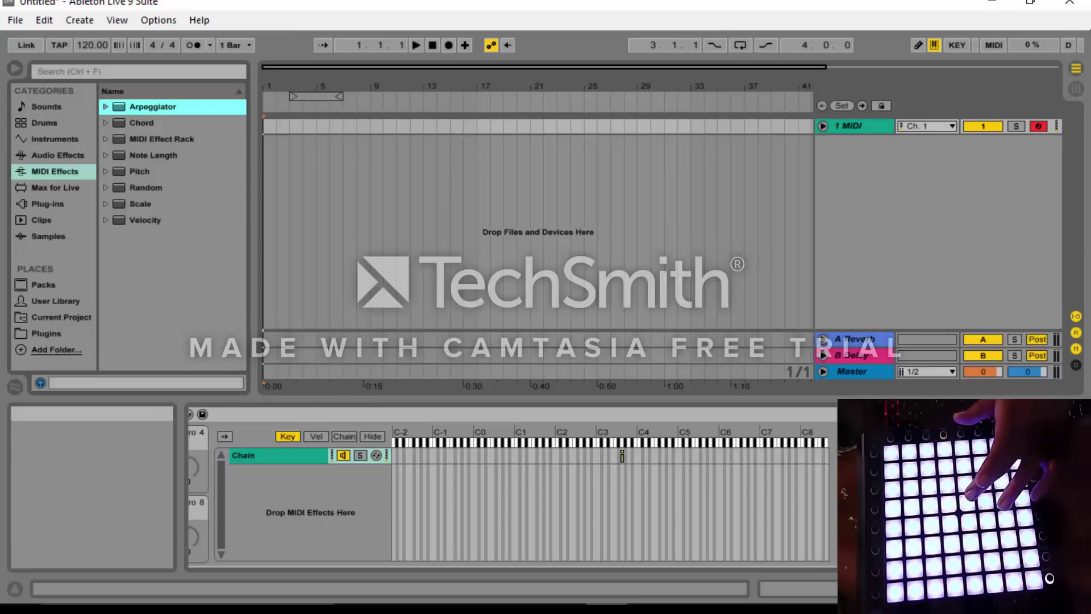
{"action": "left_click_drag", "start_coordinate": [966, 505], "coordinate": [980, 515]}
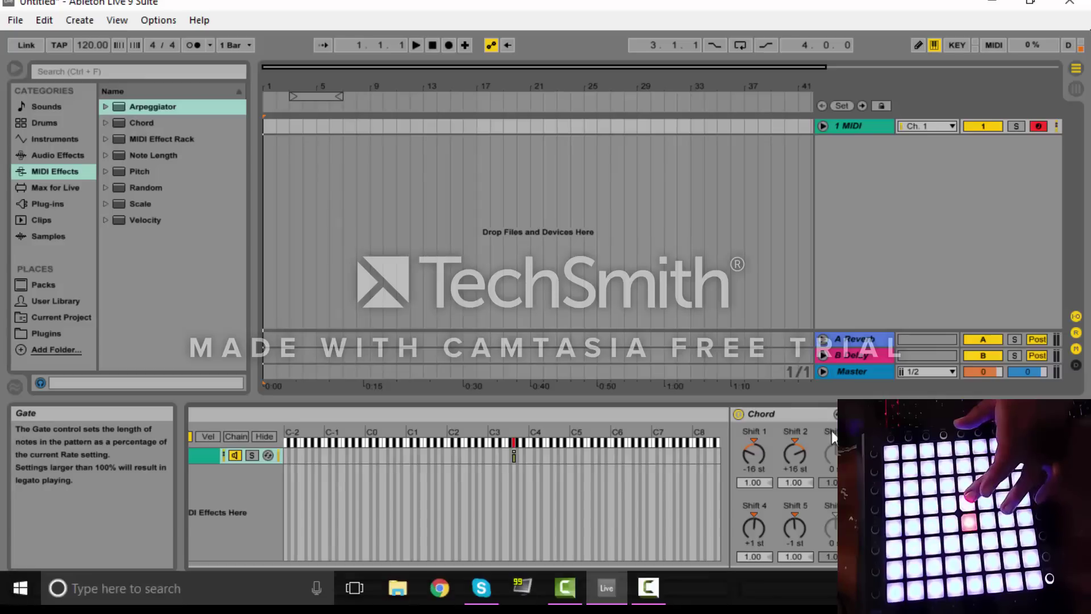
{"action": "left_click_drag", "start_coordinate": [909, 414], "coordinate": [733, 430]}
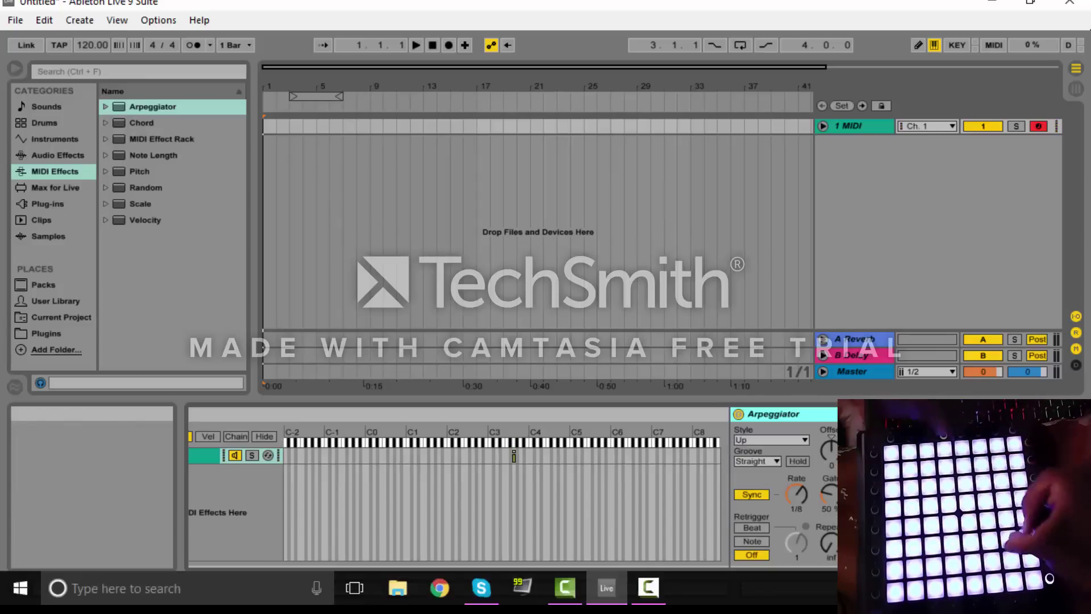
{"action": "mouse_move", "coordinate": [647, 587]}
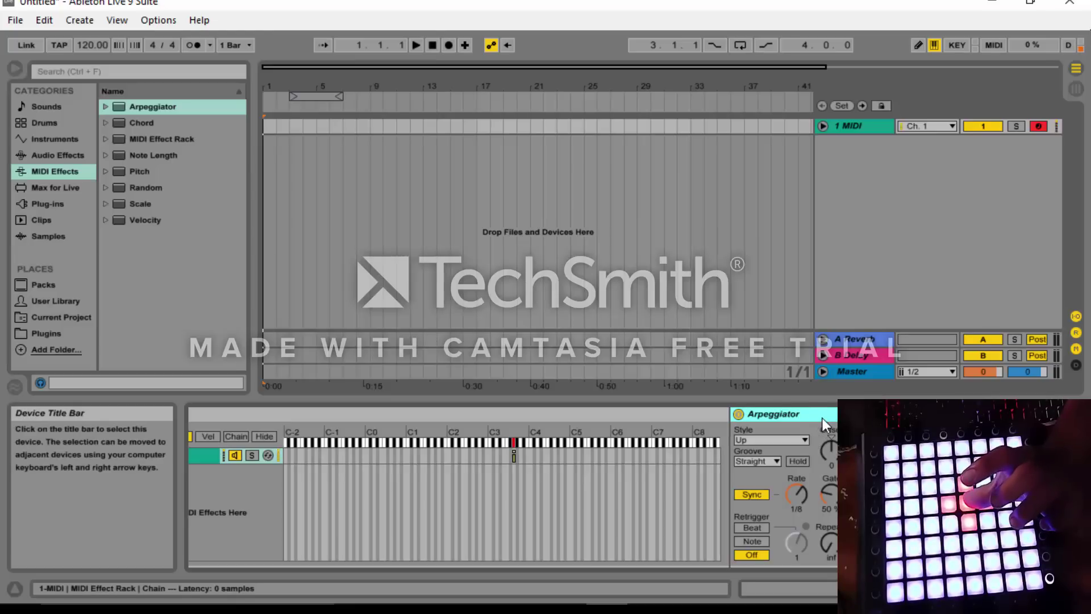
Step: Set the Arpeggiator's rate to 1/16 and move the device after Chord
{"action": "left_click", "coordinate": [800, 500]}
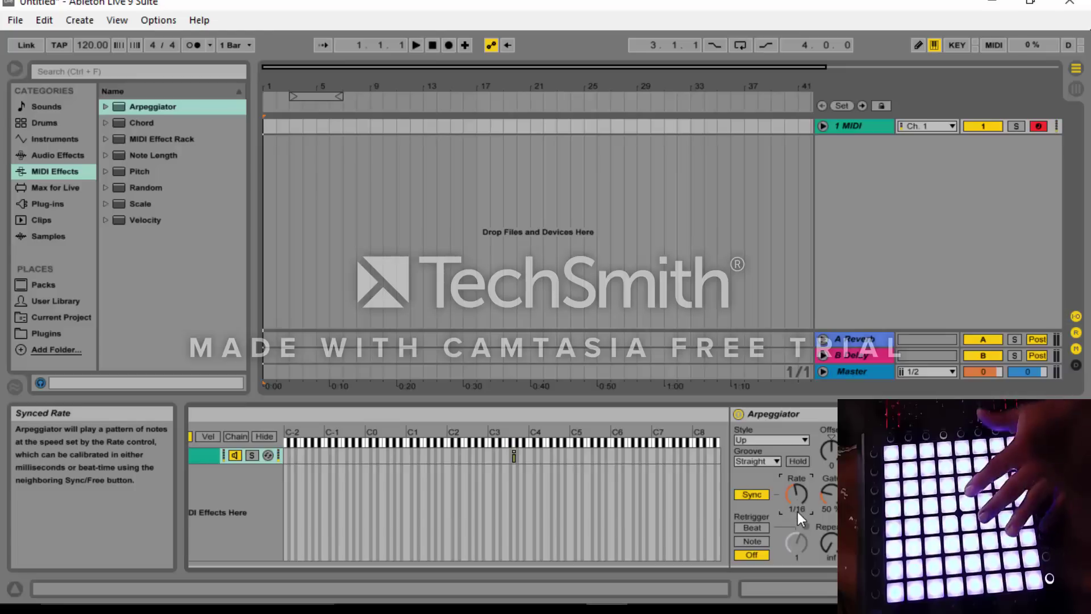
{"action": "left_click", "coordinate": [801, 414]}
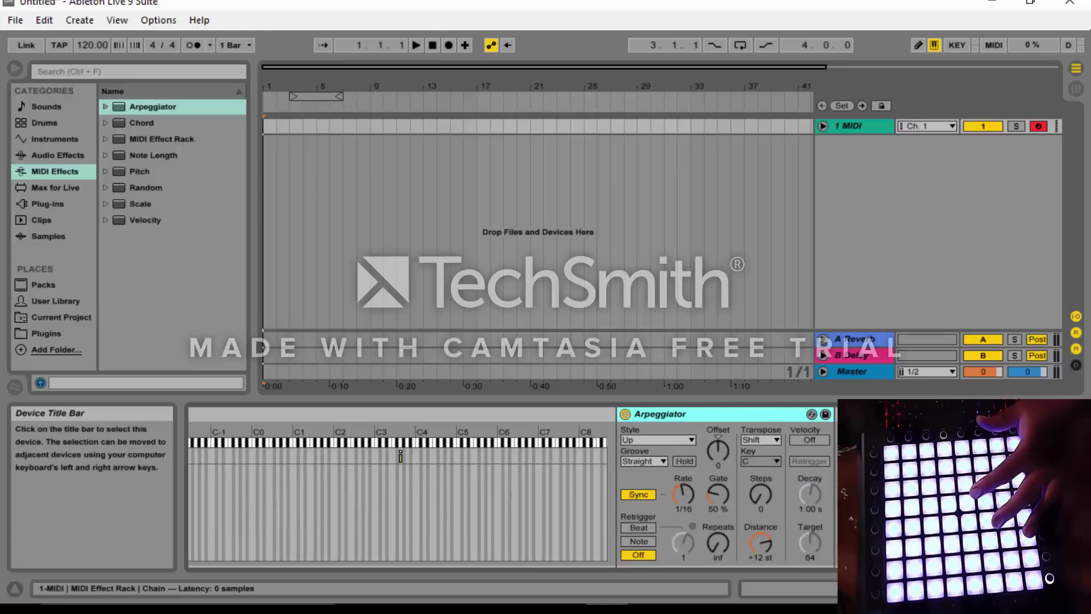
{"action": "key", "text": "ctrl+z"}
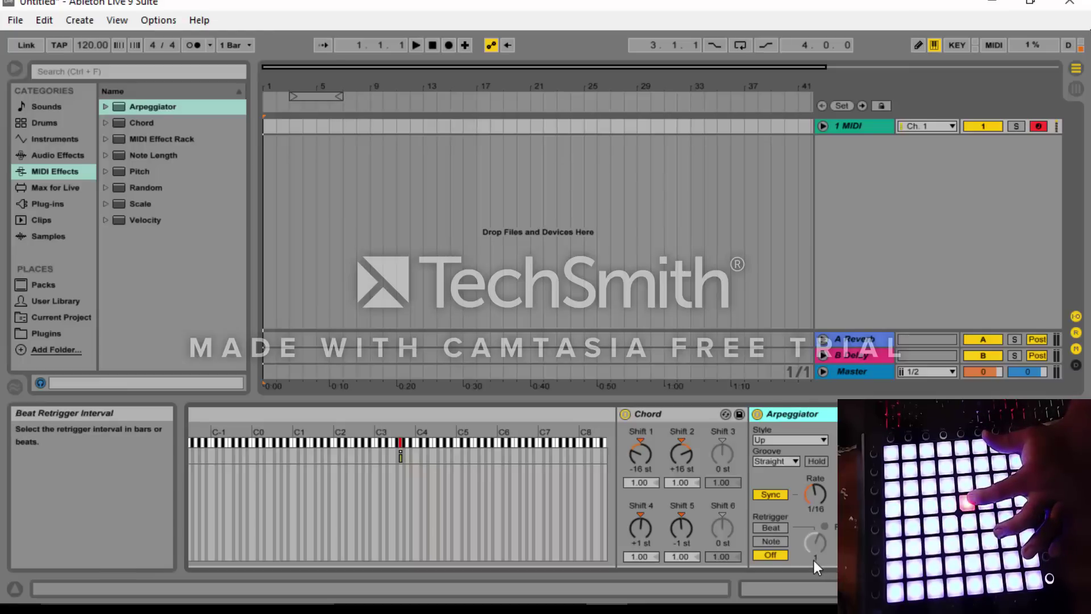
Step: Try the Arpeggiator's Chord Trigger style, switch it to Random Other and set the rate to 1/64
{"action": "left_click", "coordinate": [776, 436]}
{"action": "left_click", "coordinate": [772, 388]}
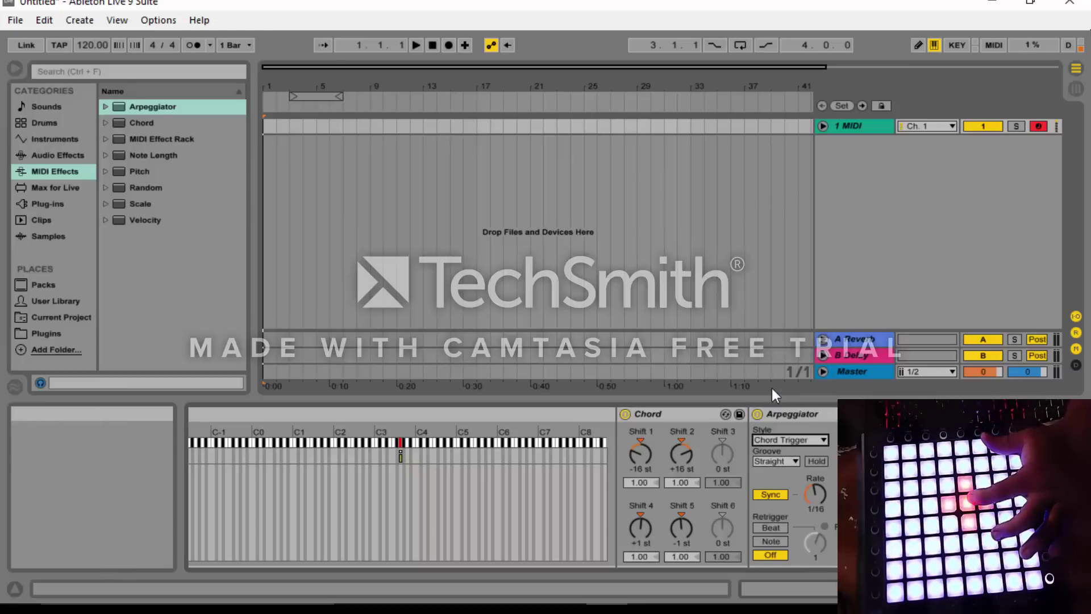
{"action": "left_click", "coordinate": [781, 440]}
{"action": "left_click", "coordinate": [792, 415]}
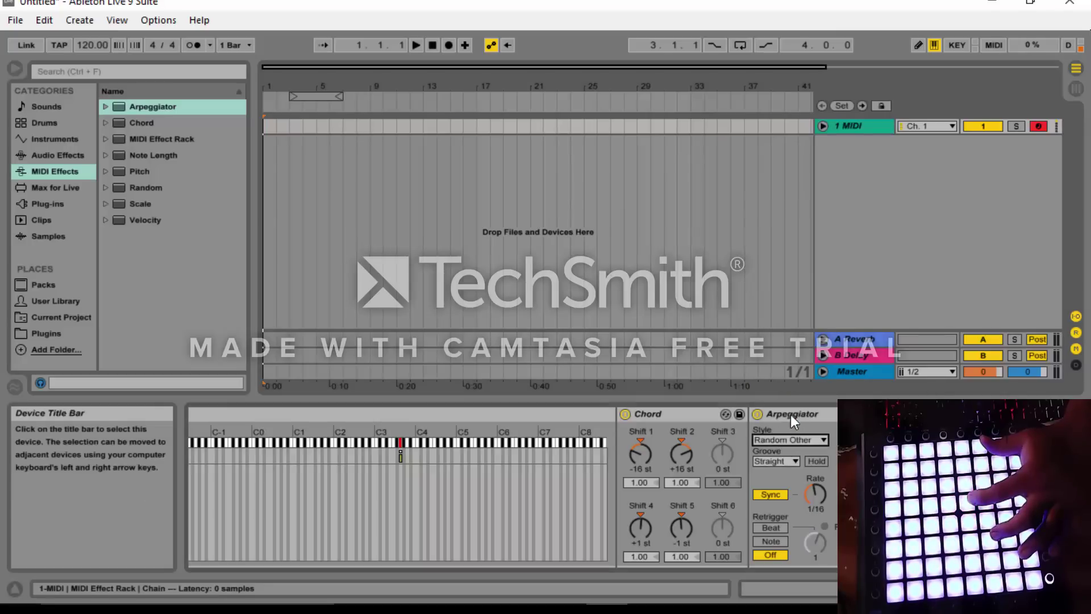
{"action": "left_click_drag", "start_coordinate": [816, 506], "coordinate": [816, 519]}
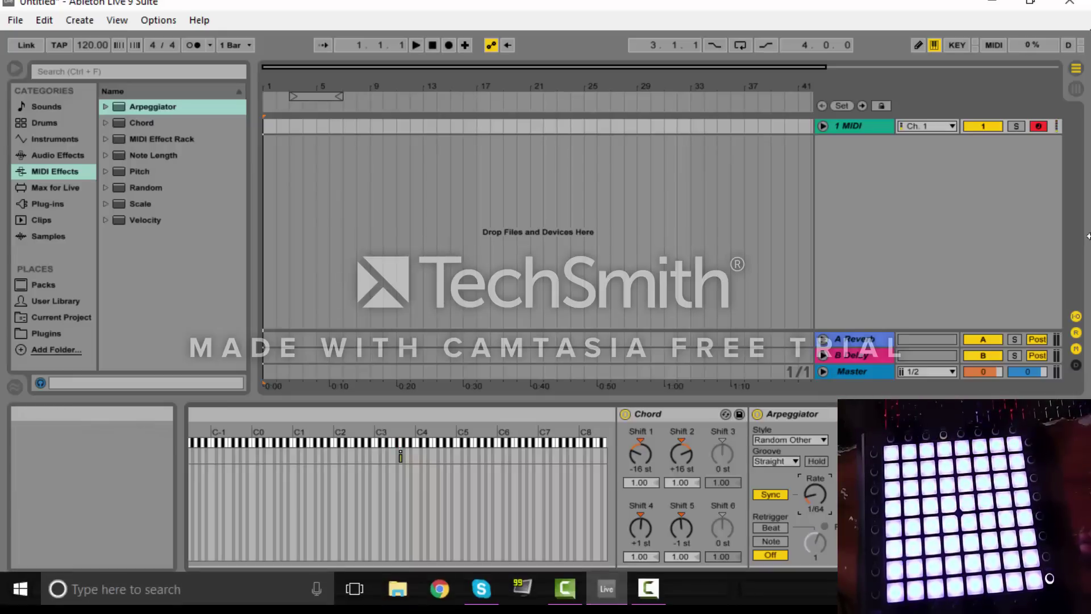
{"action": "left_click", "coordinate": [934, 588]}
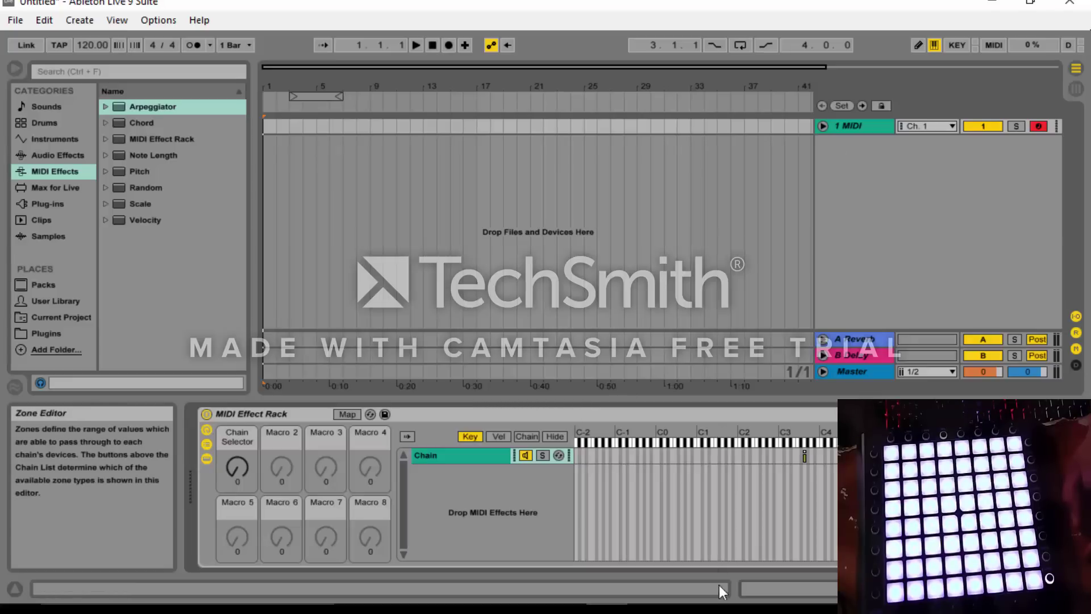
Step: Unfold the 1 MIDI track and insert a new MIDI track below it
{"action": "left_click", "coordinate": [823, 126]}
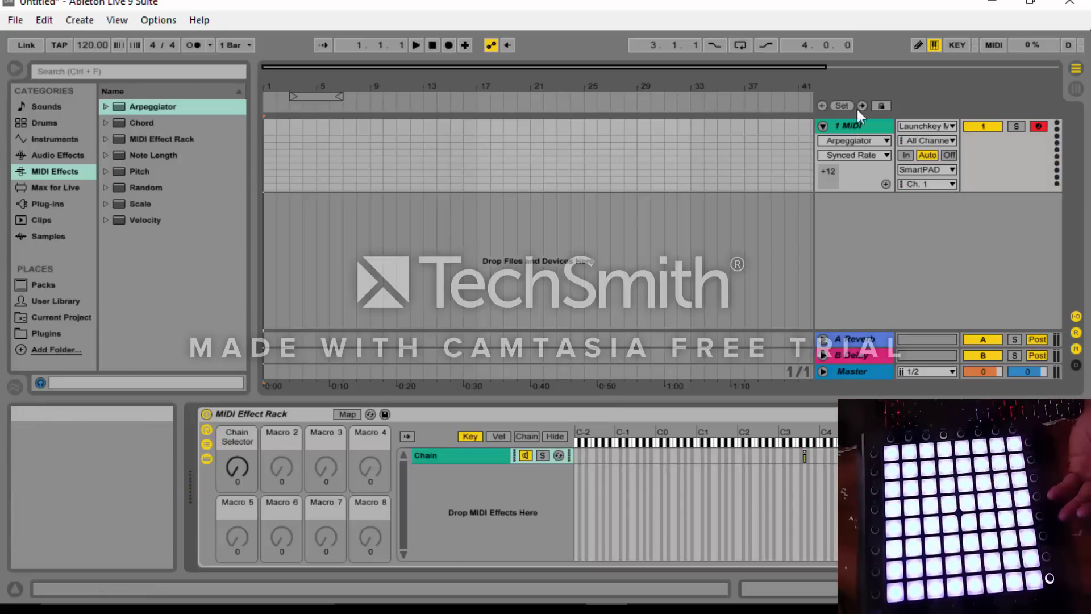
{"action": "right_click", "coordinate": [847, 122]}
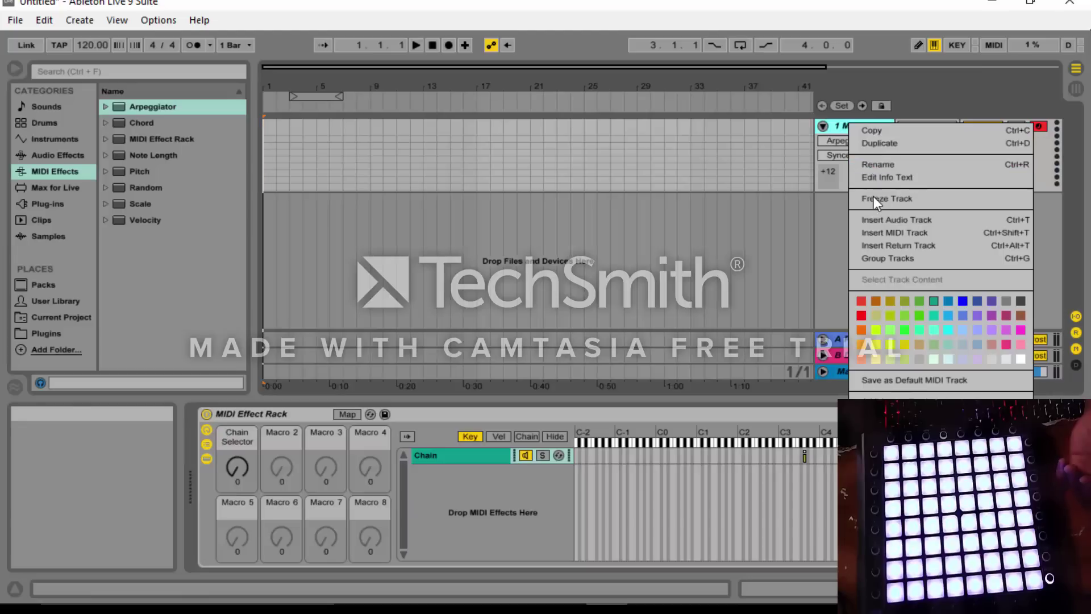
{"action": "left_click", "coordinate": [802, 219]}
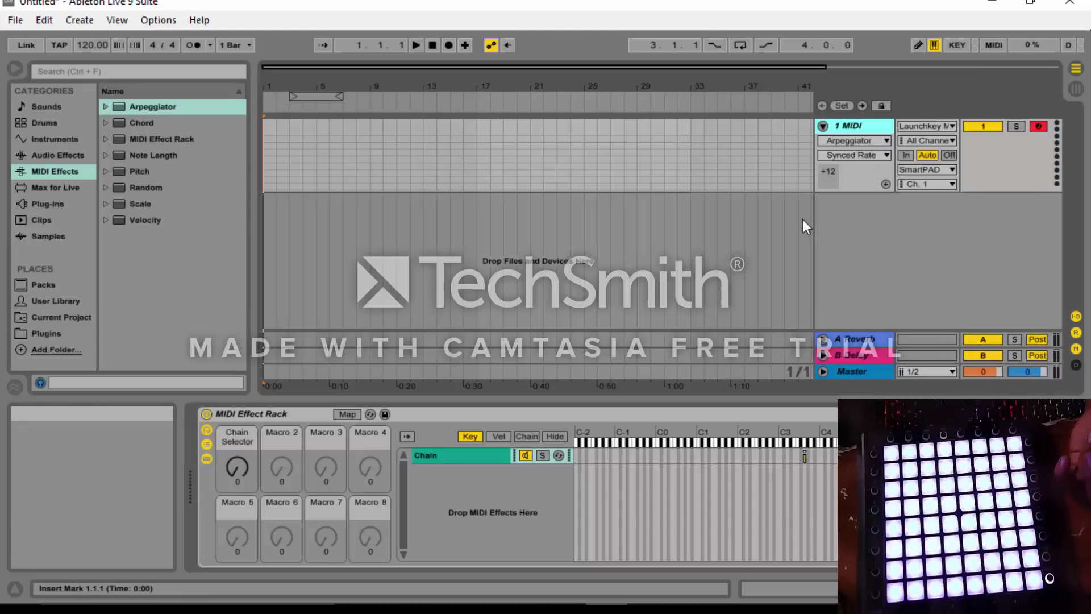
{"action": "left_click", "coordinate": [930, 170]}
{"action": "left_click", "coordinate": [932, 180]}
{"action": "right_click", "coordinate": [863, 128]}
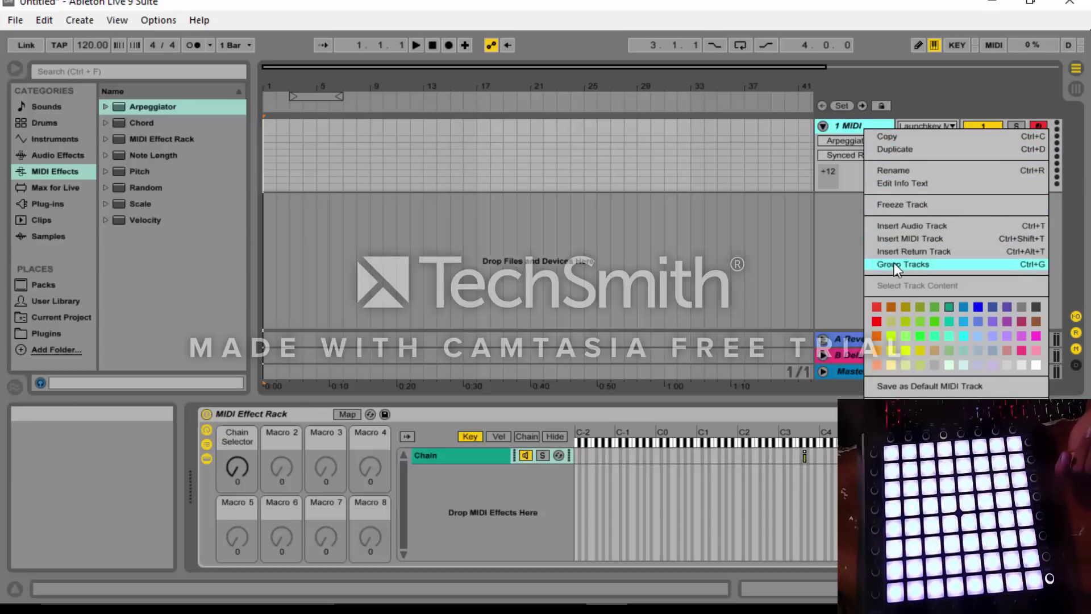
{"action": "left_click", "coordinate": [831, 262]}
{"action": "right_click", "coordinate": [831, 262]}
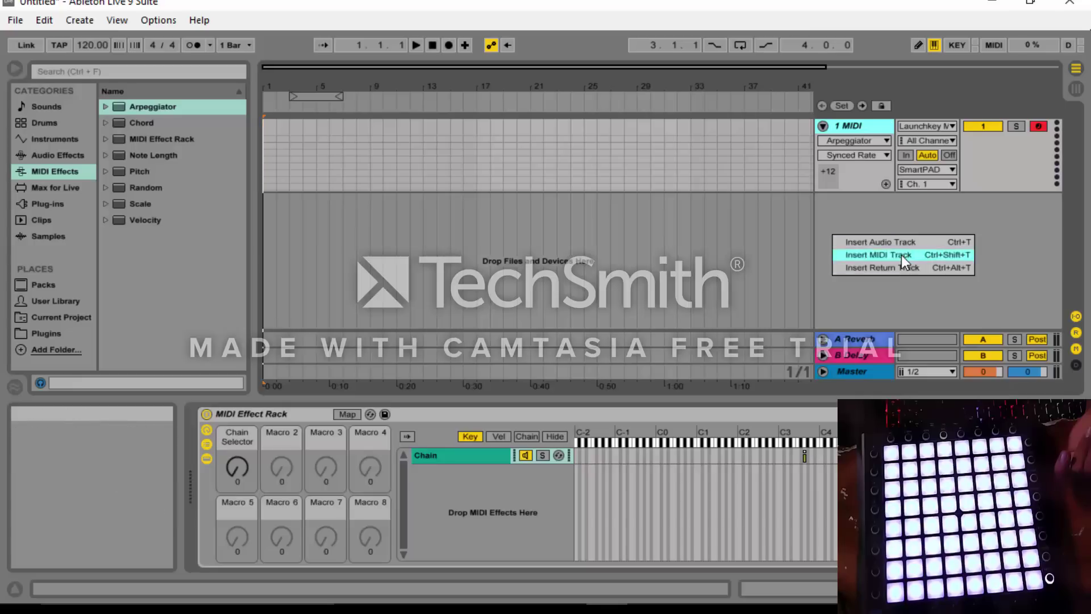
{"action": "left_click", "coordinate": [901, 254]}
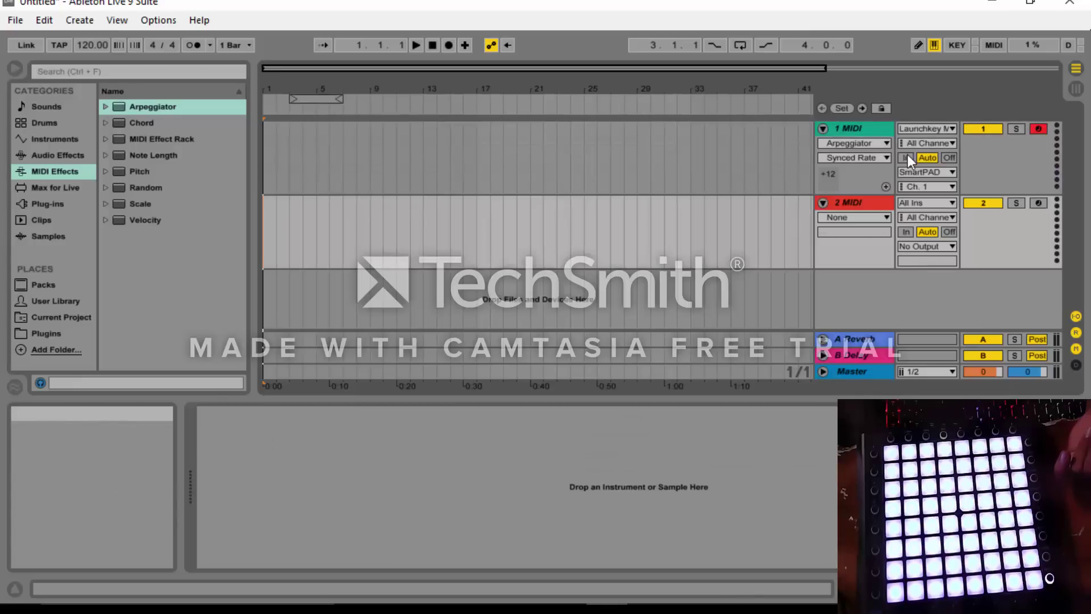
Step: Arm the 2 MIDI track for recording and route its MIDI output to SmartPAD on Ch. 1
{"action": "left_click", "coordinate": [1037, 204]}
{"action": "left_click", "coordinate": [1038, 204]}
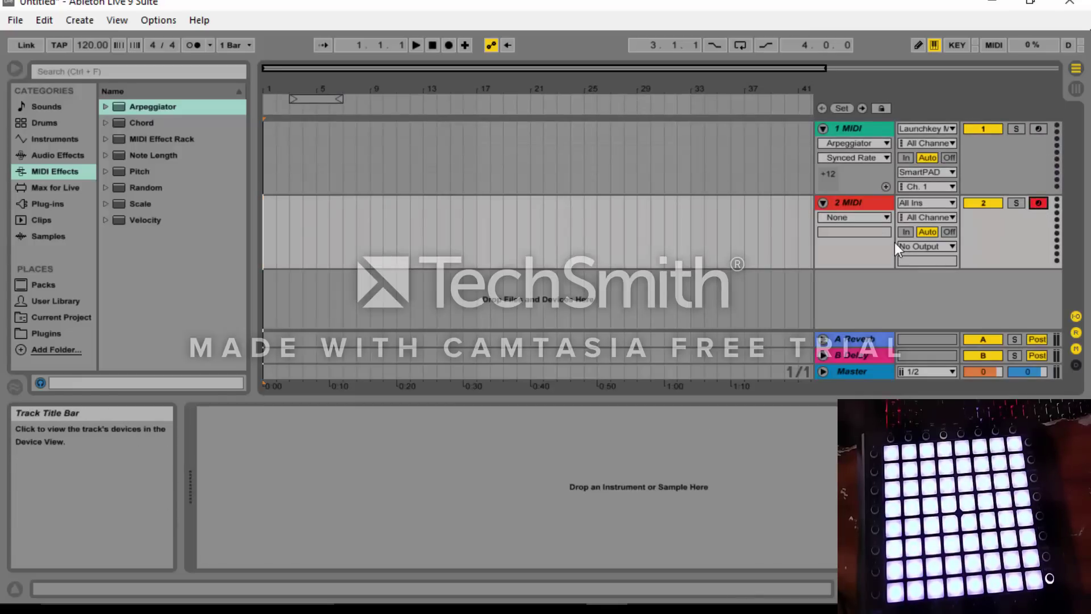
{"action": "left_click", "coordinate": [915, 248]}
{"action": "left_click", "coordinate": [923, 260]}
{"action": "left_click", "coordinate": [922, 261]}
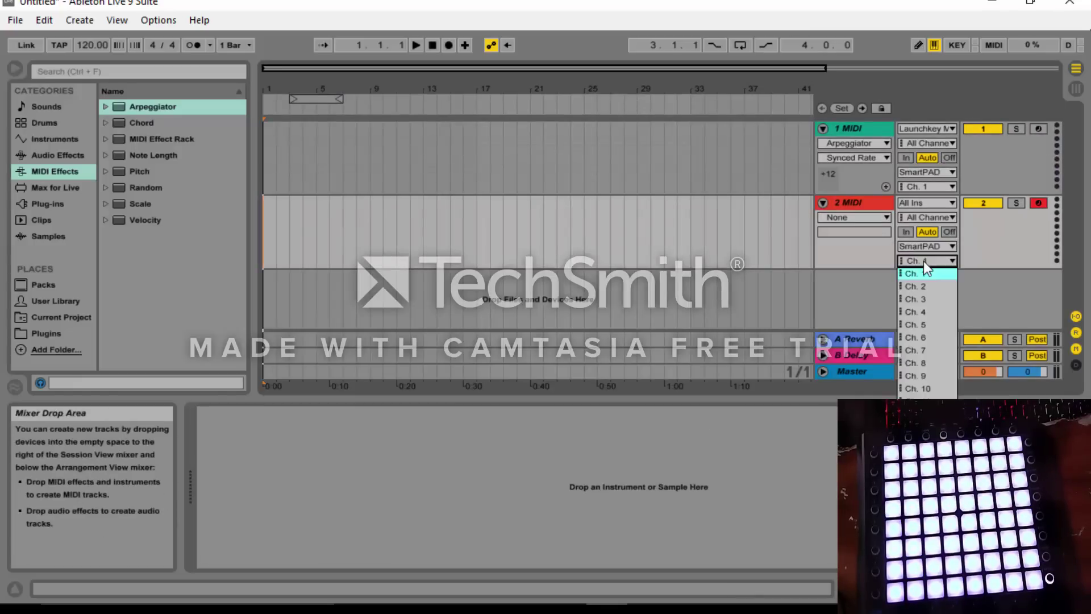
{"action": "left_click", "coordinate": [920, 260]}
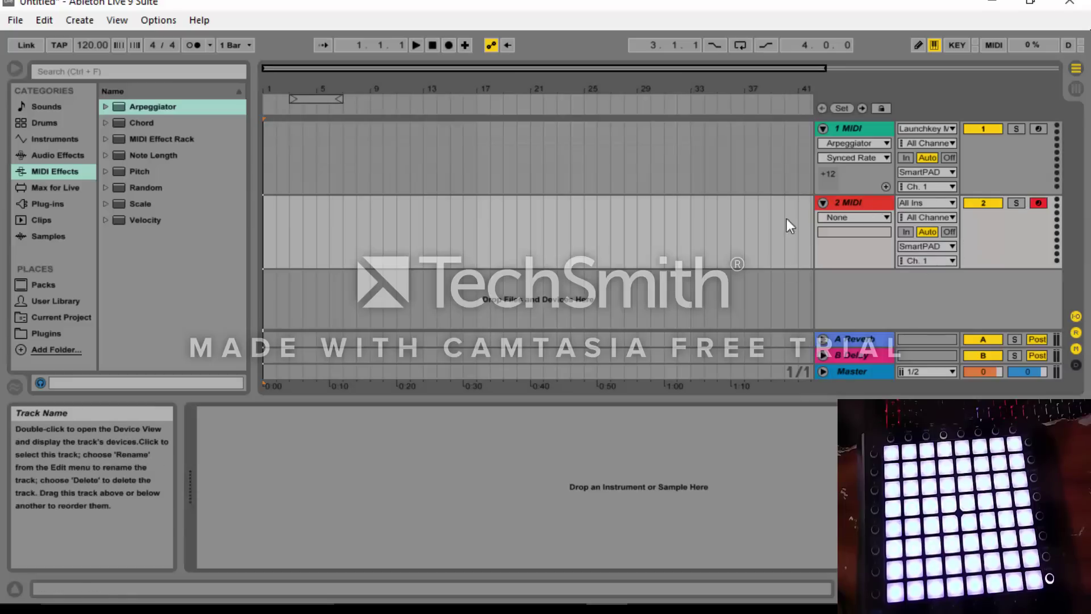
Step: Insert an empty MIDI clip on the 2 MIDI track from 1.1.1 to 16.1.1
{"action": "left_click_drag", "start_coordinate": [459, 223], "coordinate": [1, 217]}
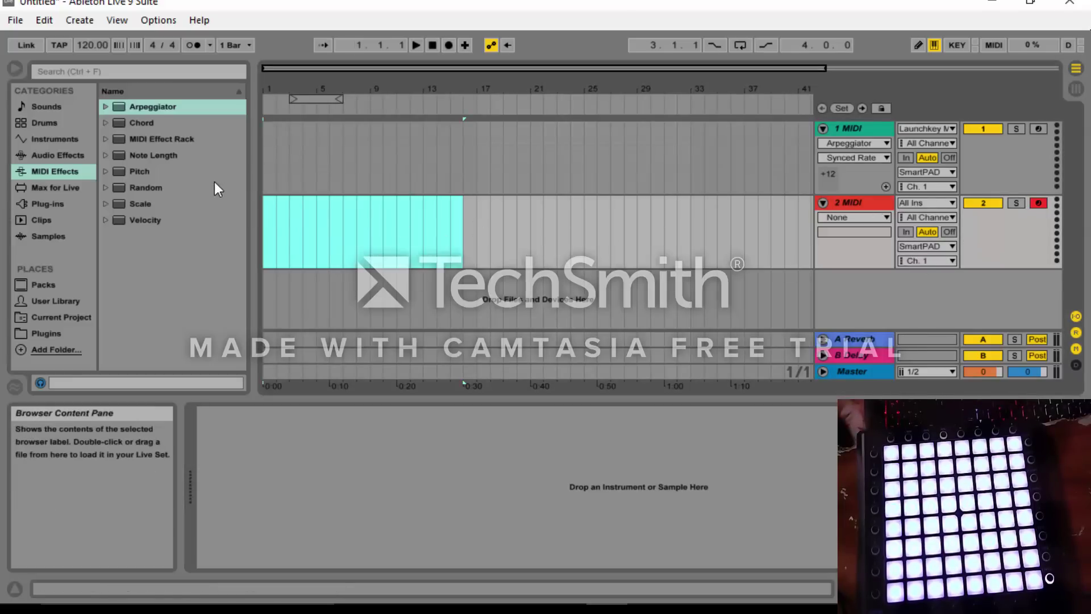
{"action": "key", "text": "ctrl+shift+m"}
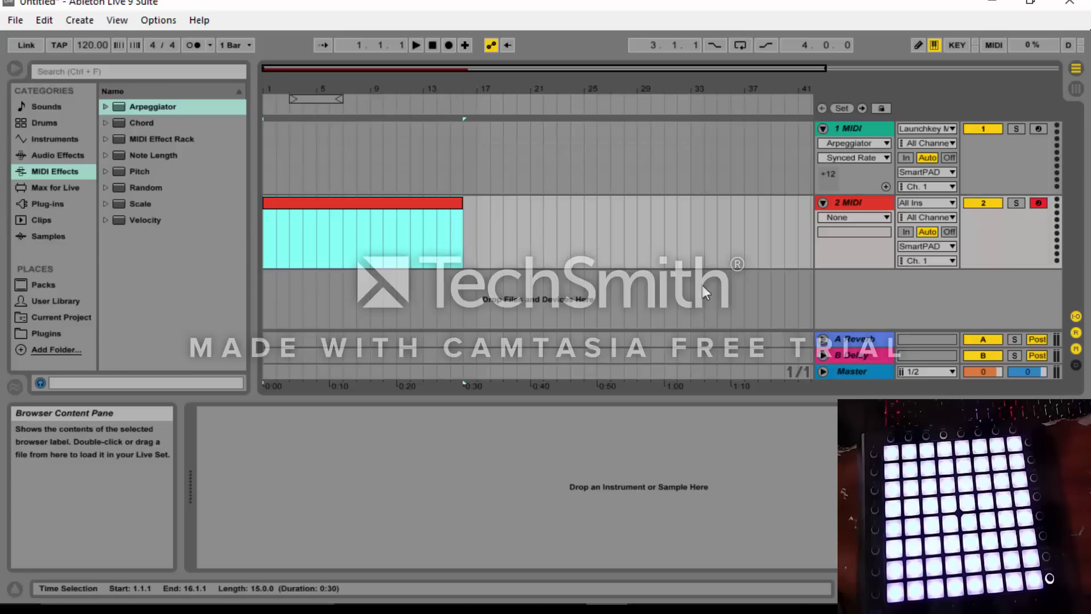
{"action": "left_click_drag", "start_coordinate": [690, 233], "coordinate": [451, 233]}
{"action": "right_click", "coordinate": [601, 246]}
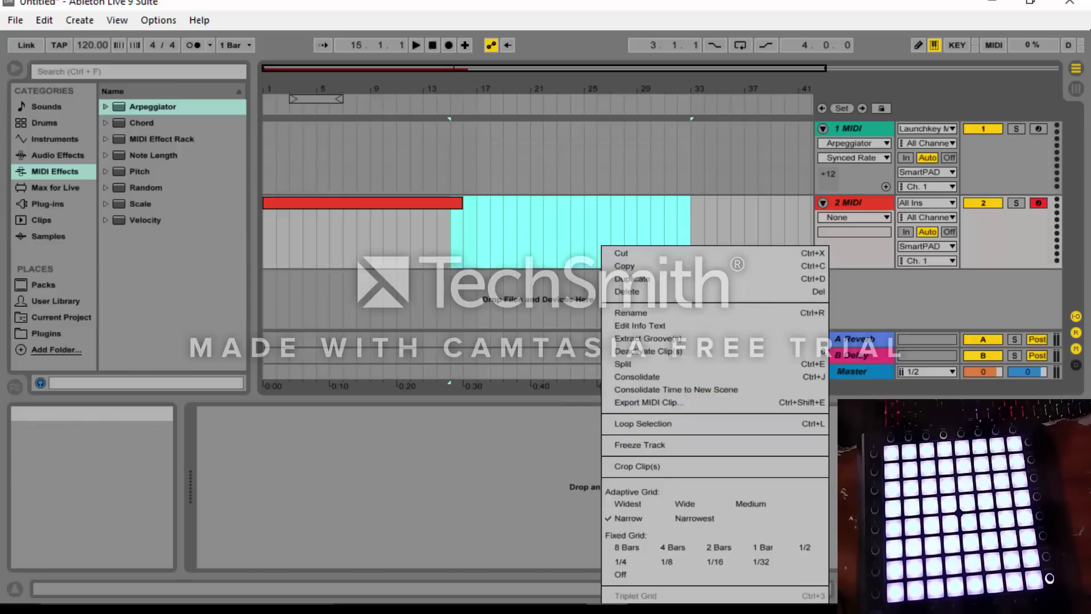
{"action": "left_click", "coordinate": [597, 310]}
{"action": "left_click_drag", "start_coordinate": [664, 242], "coordinate": [531, 241]}
{"action": "right_click", "coordinate": [553, 241]}
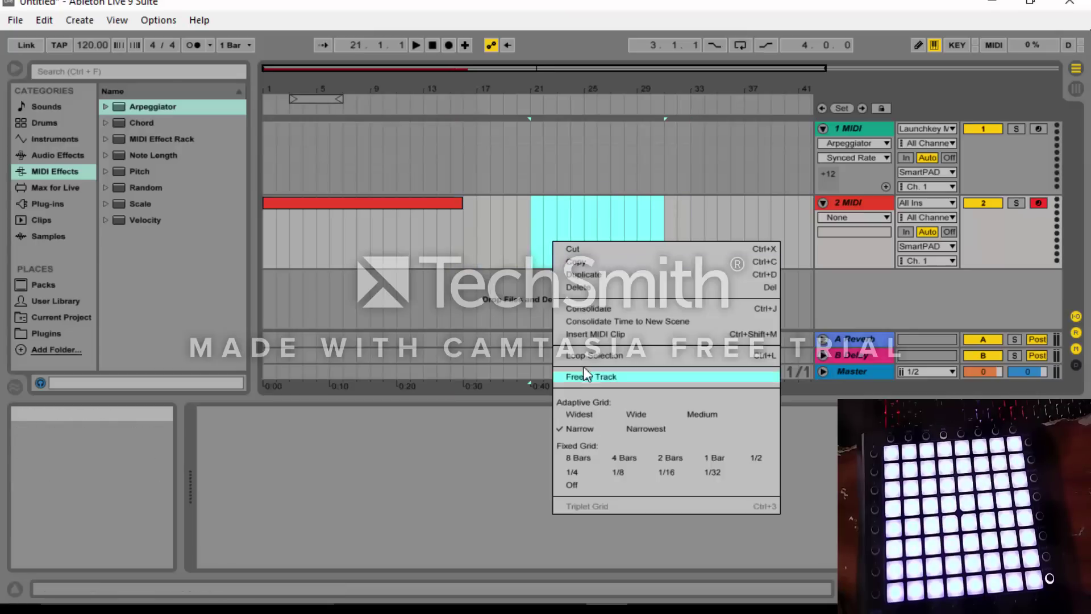
{"action": "left_click", "coordinate": [518, 226]}
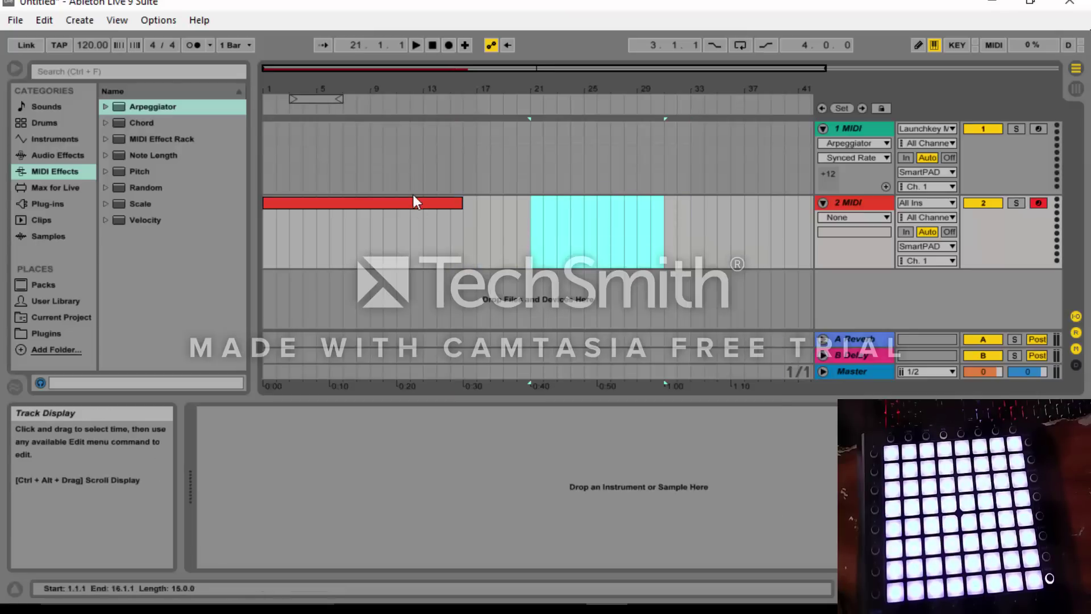
Step: Open the new clip in an enlarged note editor and enable MIDI Editor Preview
{"action": "left_click", "coordinate": [414, 203]}
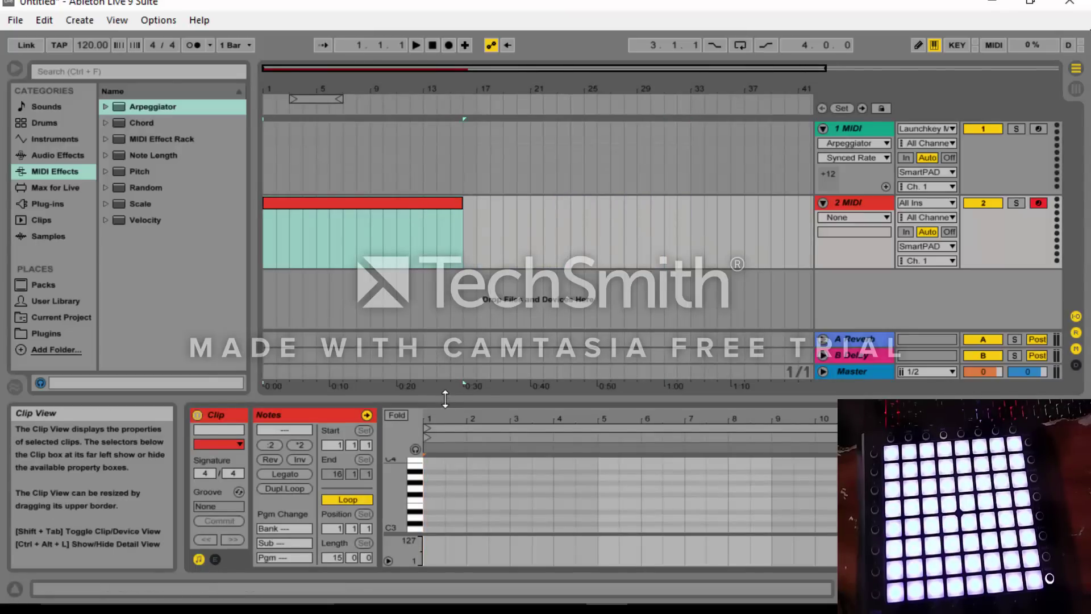
{"action": "left_click_drag", "start_coordinate": [445, 399], "coordinate": [432, 63]}
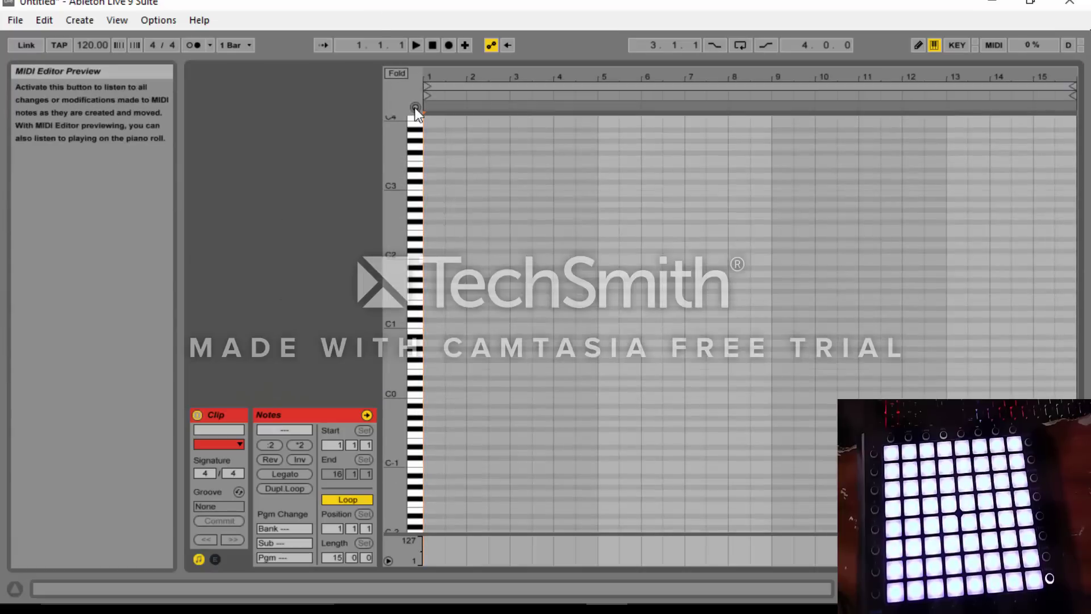
{"action": "left_click", "coordinate": [415, 107]}
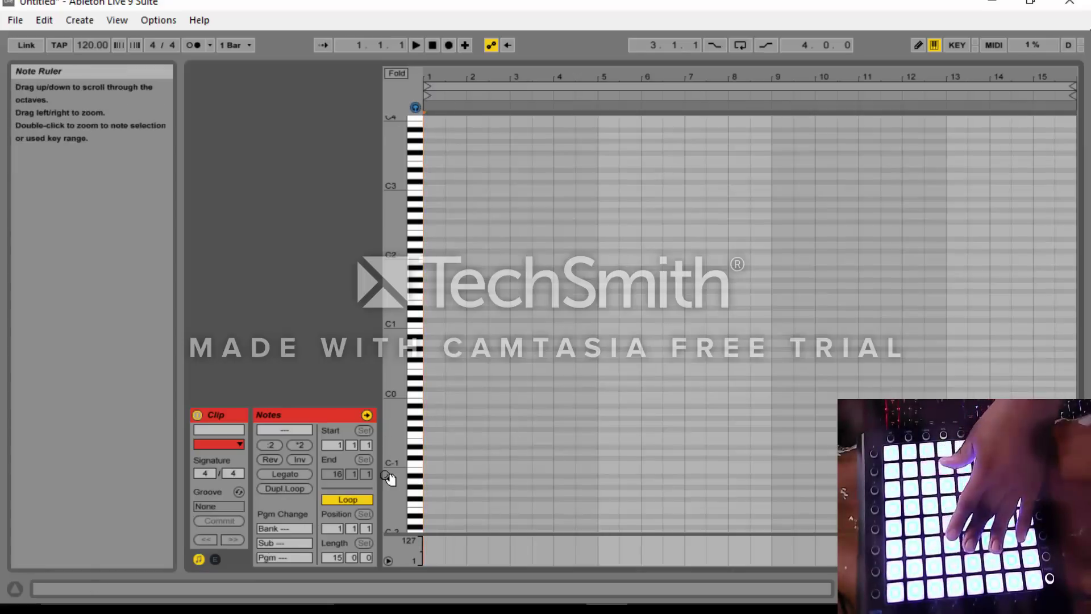
Step: Step-record a half-bar E2 note from the pad at the clip's start and play it back
{"action": "scroll", "coordinate": [607, 342], "scroll_direction": "up", "scroll_amount": 4}
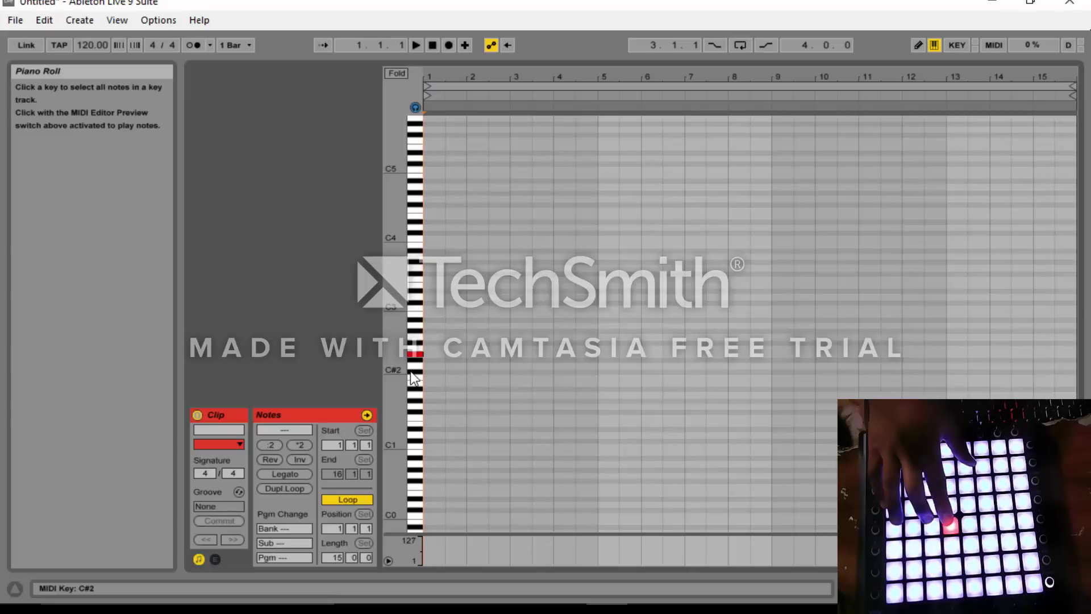
{"action": "key", "text": "Right"}
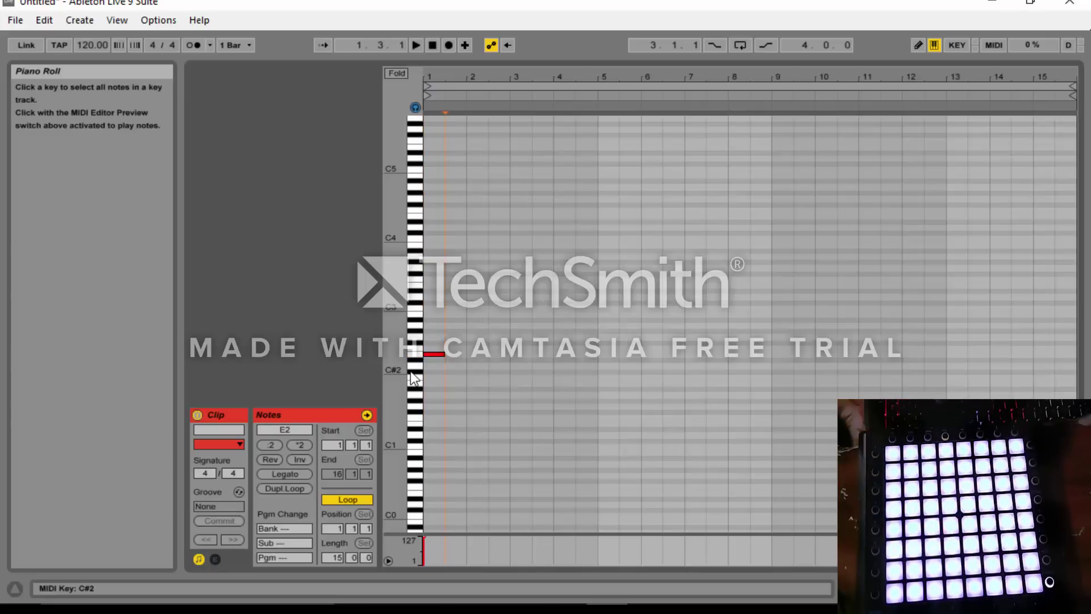
{"action": "key", "text": "space"}
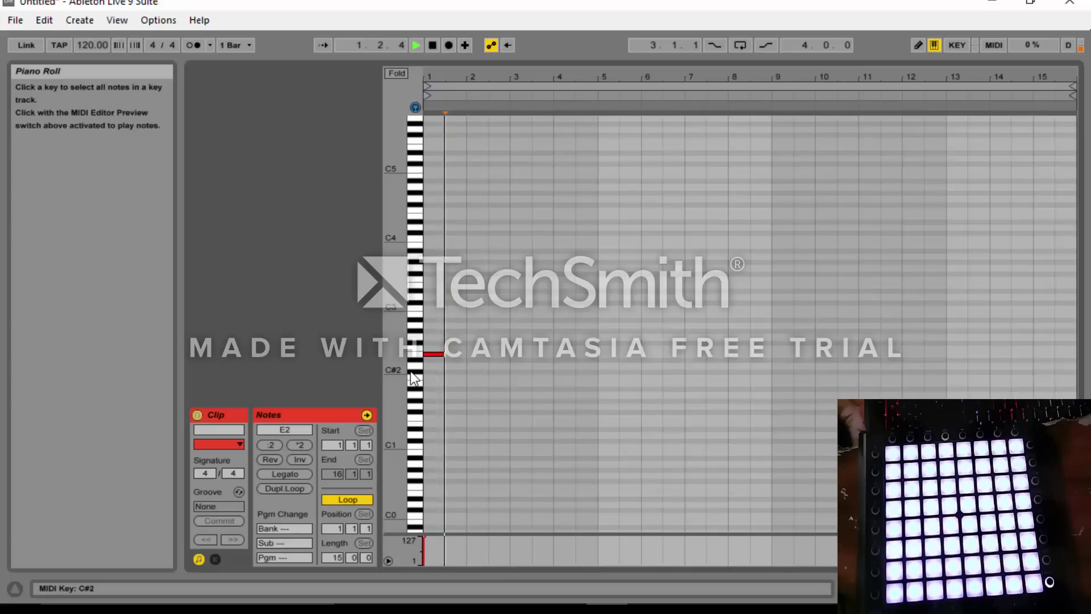
{"action": "key", "text": "space"}
{"action": "key", "text": "space"}
{"action": "key", "text": "space"}
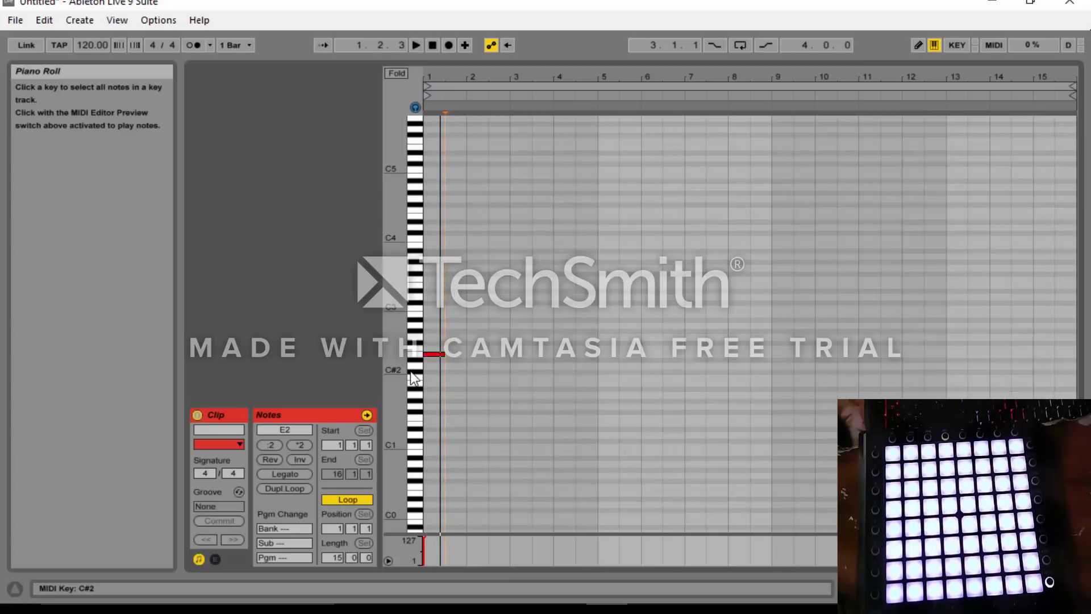
Step: Clear the test note and step-record E2, F2, F#2 and G2 as consecutive half-bar notes from the clip's start
{"action": "key", "text": "Left"}
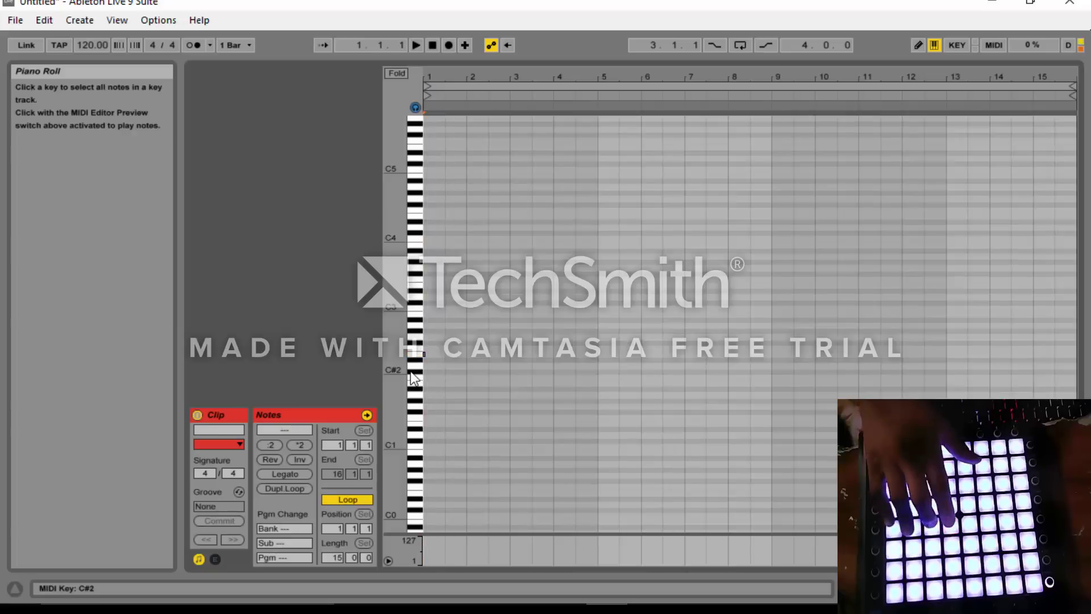
{"action": "key", "text": "Right"}
{"action": "key", "text": "Right"}
{"action": "key", "text": "Right"}
{"action": "key", "text": "Right"}
{"action": "key", "text": "Right"}
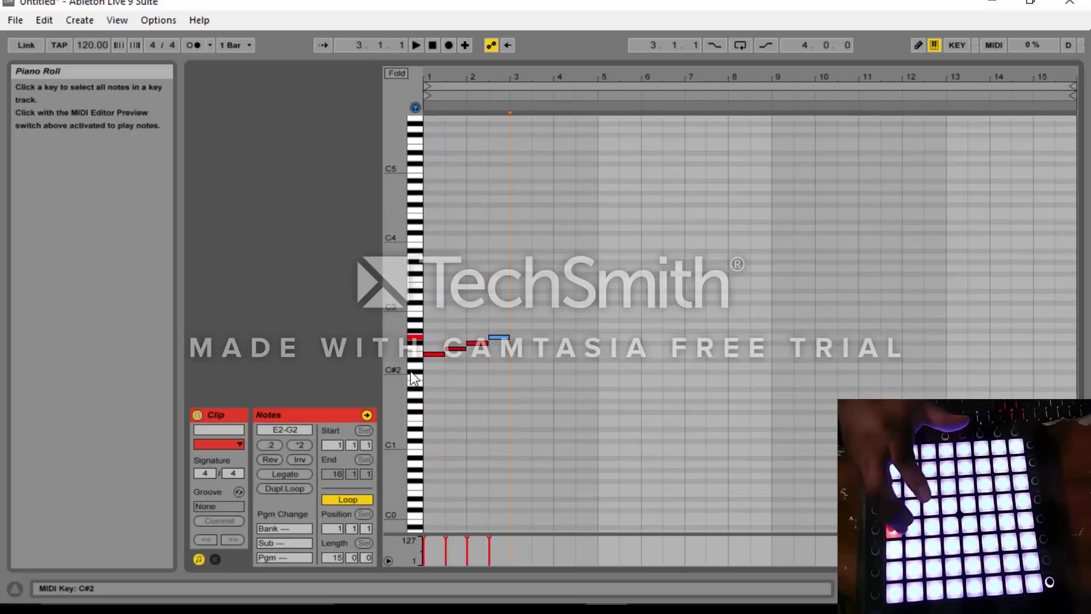
{"action": "key", "text": "Right"}
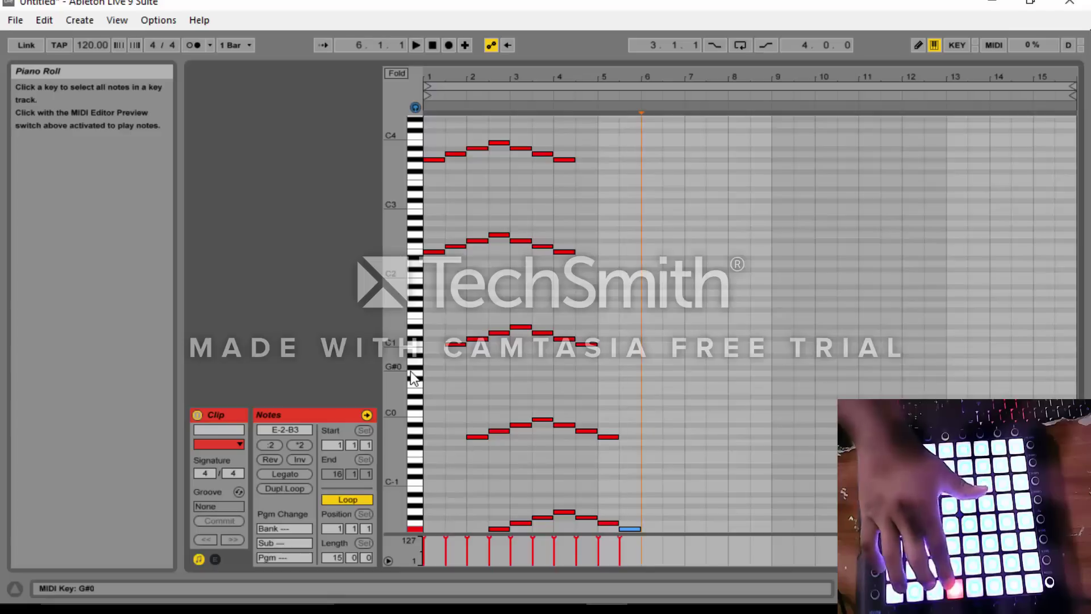
Step: Step-record a row of half-bar notes rising from C5 to D#5 and falling again, starting at 1.3.1
{"action": "key", "text": "Left"}
{"action": "key", "text": "Left"}
{"action": "key", "text": "Left"}
{"action": "key", "text": "Left"}
{"action": "key", "text": "Left"}
{"action": "key", "text": "Left"}
{"action": "key", "text": "Left"}
{"action": "key", "text": "Left"}
{"action": "key", "text": "Left"}
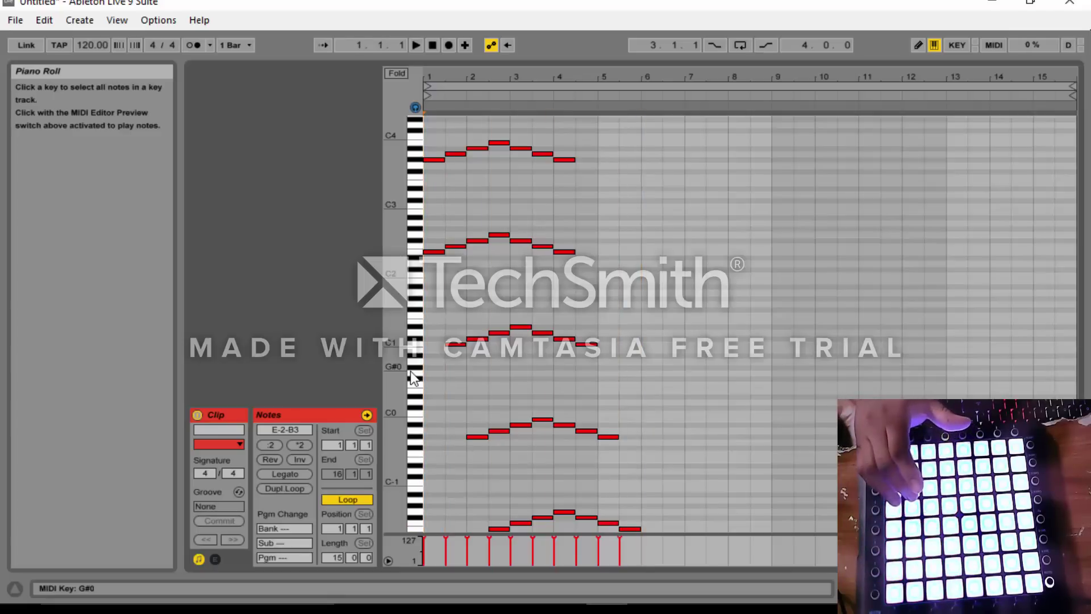
{"action": "key", "text": "Right"}
{"action": "key", "text": "Right"}
{"action": "key", "text": "Right"}
{"action": "key", "text": "Right"}
{"action": "key", "text": "Right"}
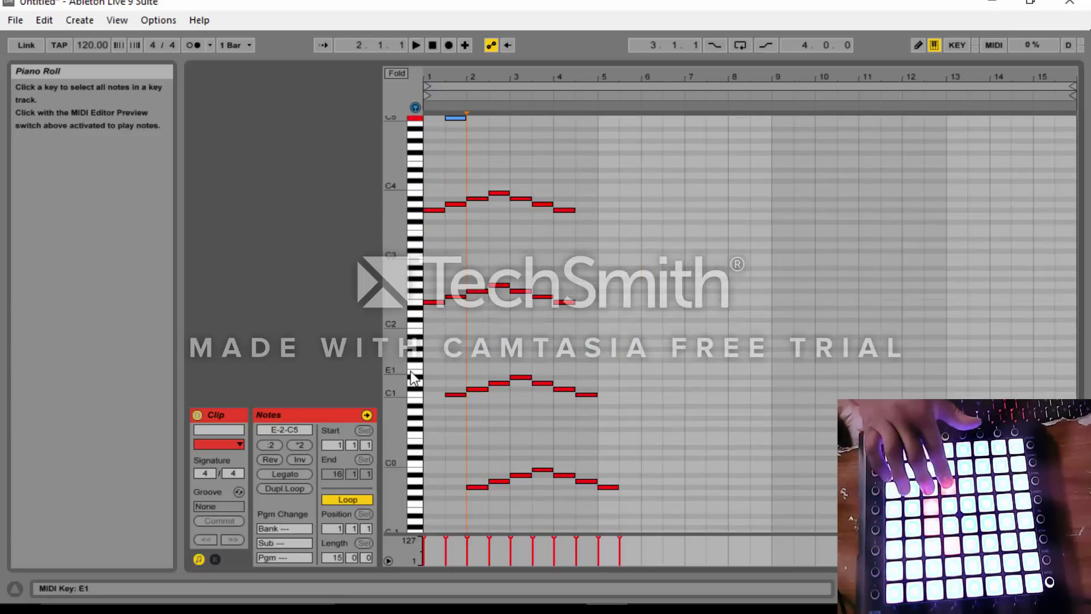
{"action": "key", "text": "Right"}
{"action": "key", "text": "Right"}
{"action": "key", "text": "Right"}
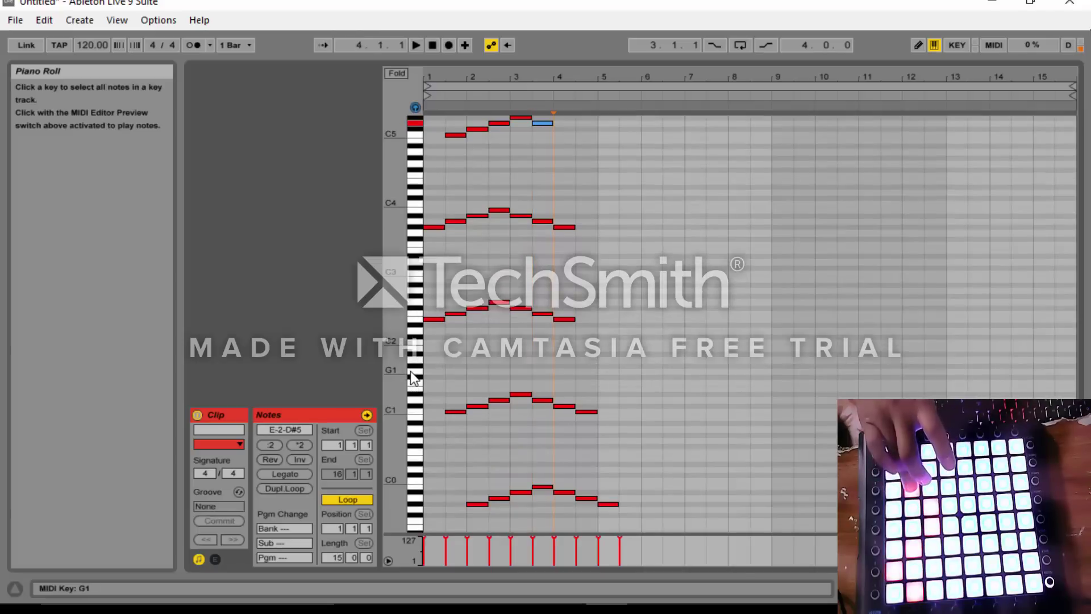
Step: Step-record a row of half-bar notes rising from E6 to G6 and falling back to E6, starting at 2.1.1
{"action": "key", "text": "Left"}
{"action": "key", "text": "Left"}
{"action": "key", "text": "Left"}
{"action": "key", "text": "Left"}
{"action": "key", "text": "Left"}
{"action": "key", "text": "Left"}
{"action": "key", "text": "Left"}
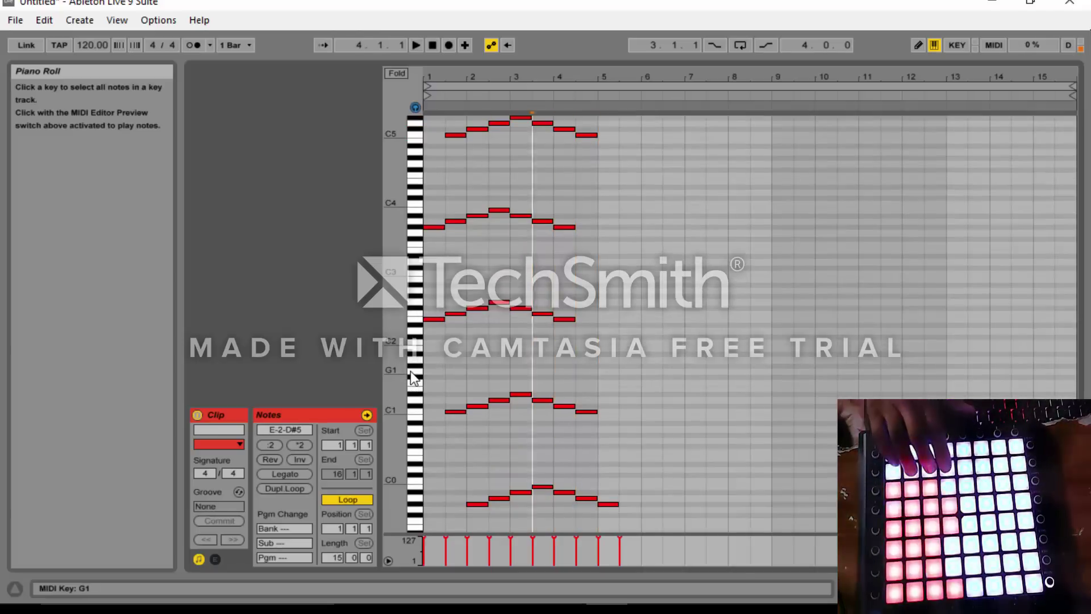
{"action": "key", "text": "Right"}
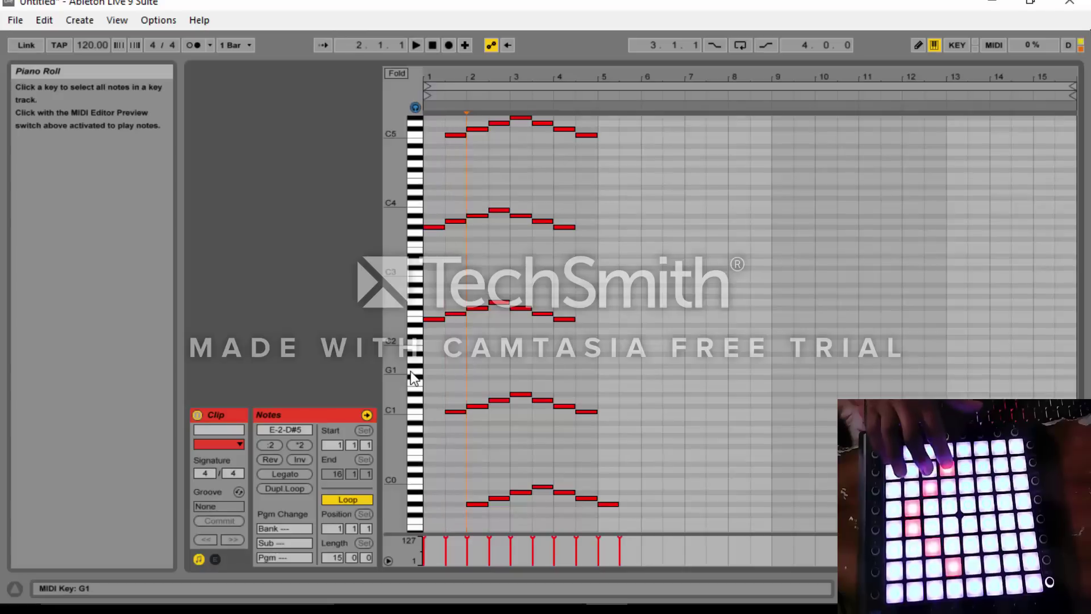
{"action": "key", "text": "Right"}
{"action": "key", "text": "Right"}
{"action": "key", "text": "Right"}
{"action": "key", "text": "Right"}
{"action": "key", "text": "Right"}
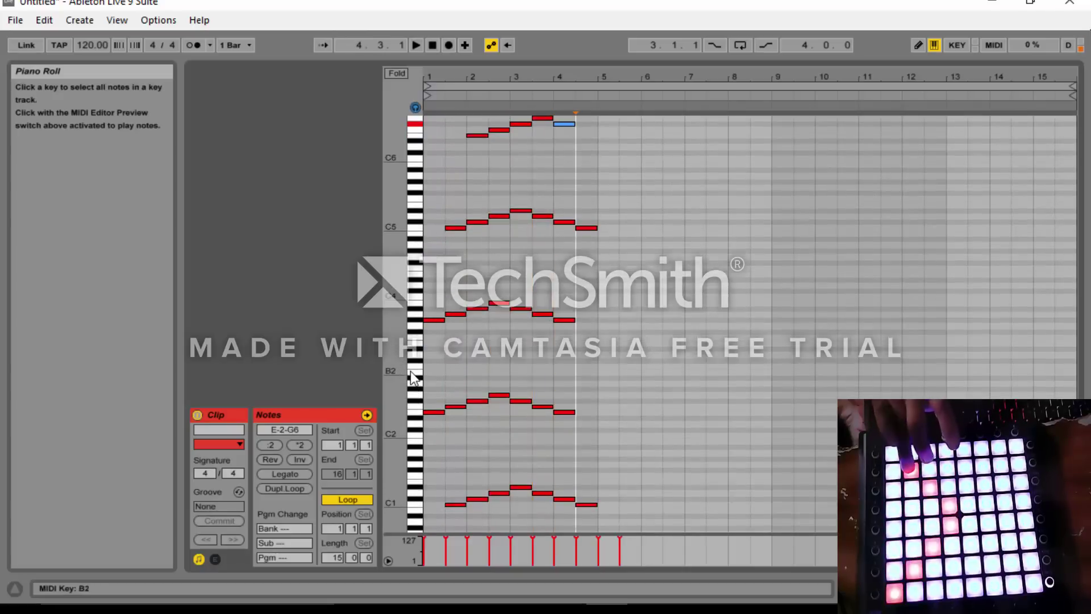
{"action": "key", "text": "Right"}
{"action": "key", "text": "Right"}
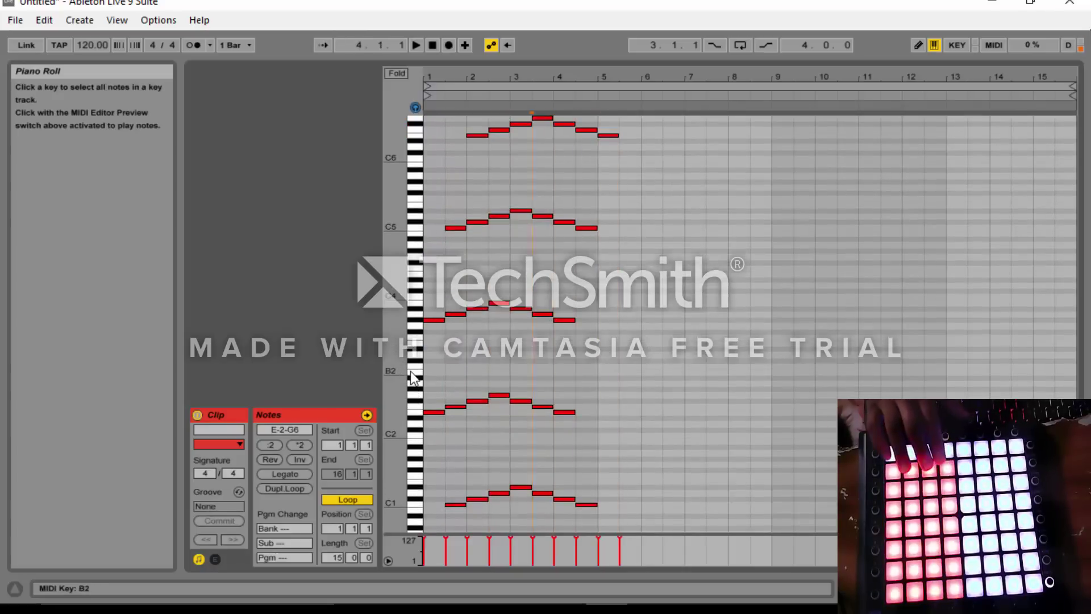
Step: Step-record the top row of half-bar notes, rising from G#7 to B7 and falling back, from 2.3.1 to 6.1.1
{"action": "key", "text": "Home"}
{"action": "key", "text": "Right"}
{"action": "key", "text": "Right"}
{"action": "key", "text": "Right"}
{"action": "key", "text": "Right"}
{"action": "key", "text": "Right"}
{"action": "key", "text": "Right"}
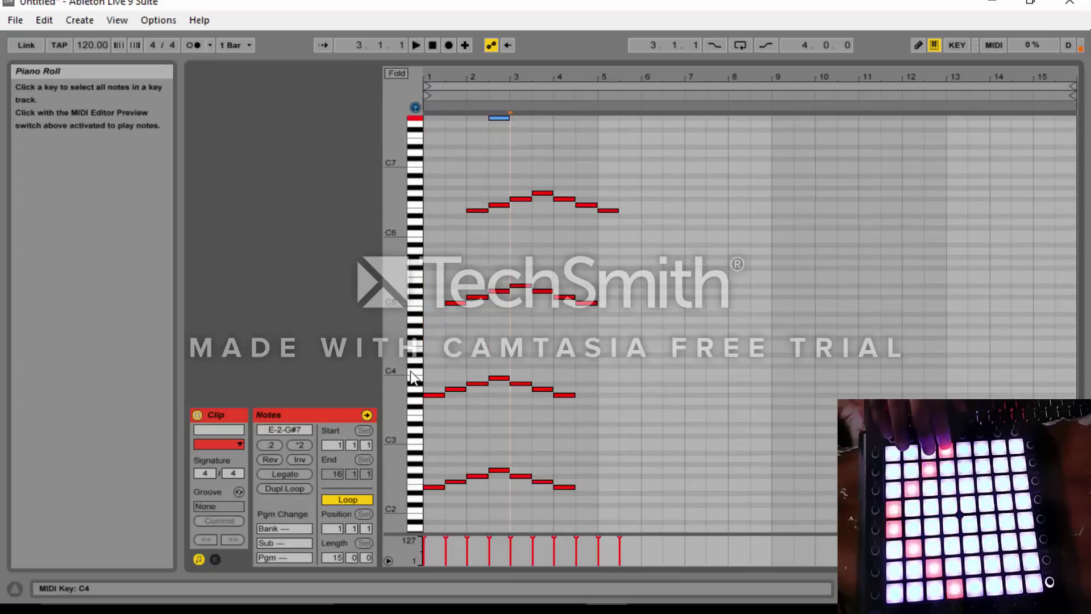
{"action": "key", "text": "Right"}
{"action": "key", "text": "Right"}
{"action": "key", "text": "Right"}
{"action": "key", "text": "Right"}
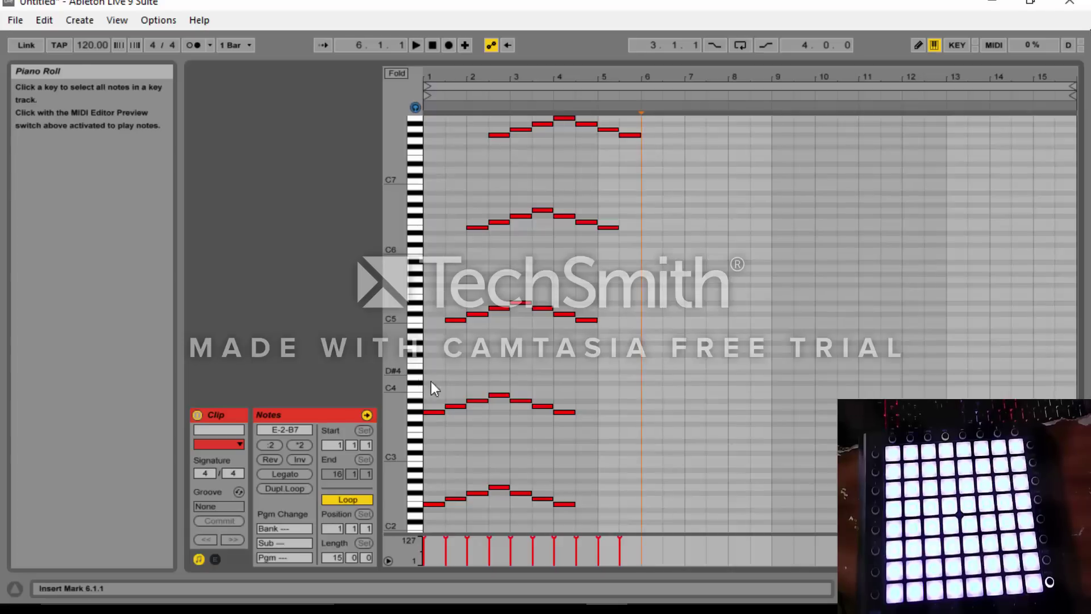
Step: Select the note rows from E2 to B7 and paste a copy of them over the originals
{"action": "scroll", "coordinate": [651, 283], "scroll_direction": "up", "scroll_amount": 1}
{"action": "left_click_drag", "start_coordinate": [653, 72], "coordinate": [653, 80]}
{"action": "left_click_drag", "start_coordinate": [689, 127], "coordinate": [426, 530]}
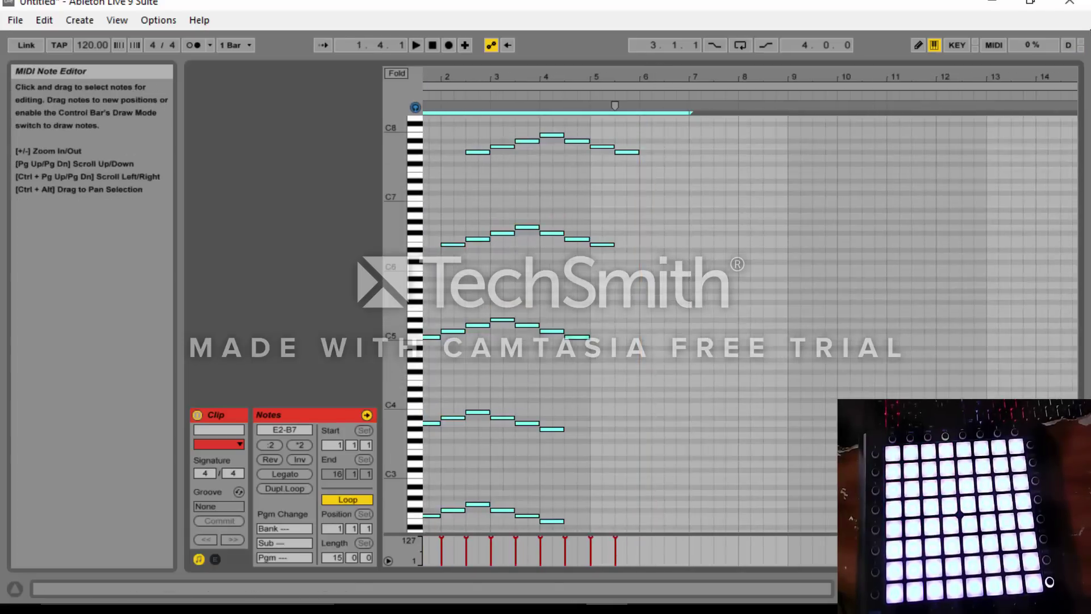
{"action": "key", "text": "ctrl+v"}
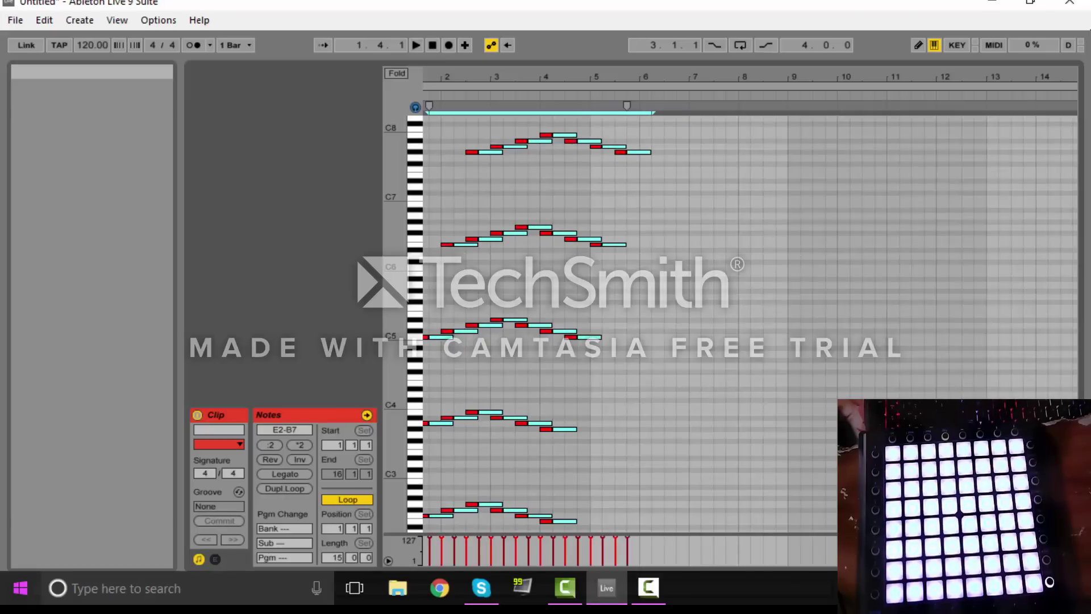
Step: Shift the pasted notes back to the clip's start at 1.1.1 and lower them to D#2-A#7
{"action": "key", "text": "Right"}
{"action": "key", "text": "Left"}
{"action": "key", "text": "Left"}
{"action": "key", "text": "Left"}
{"action": "key", "text": "Left"}
{"action": "key", "text": "Left"}
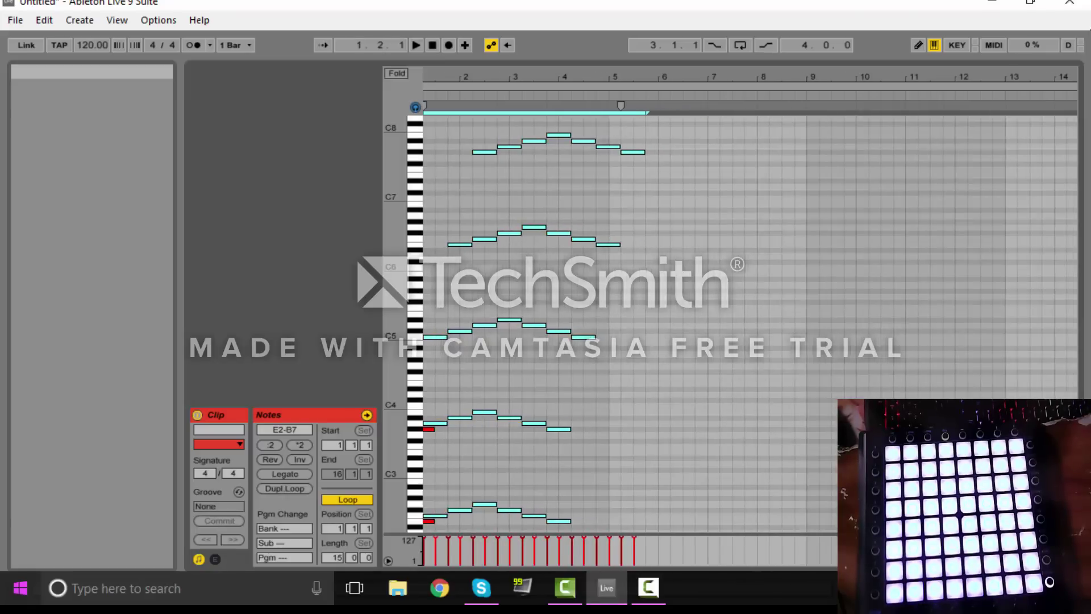
{"action": "key", "text": "Right"}
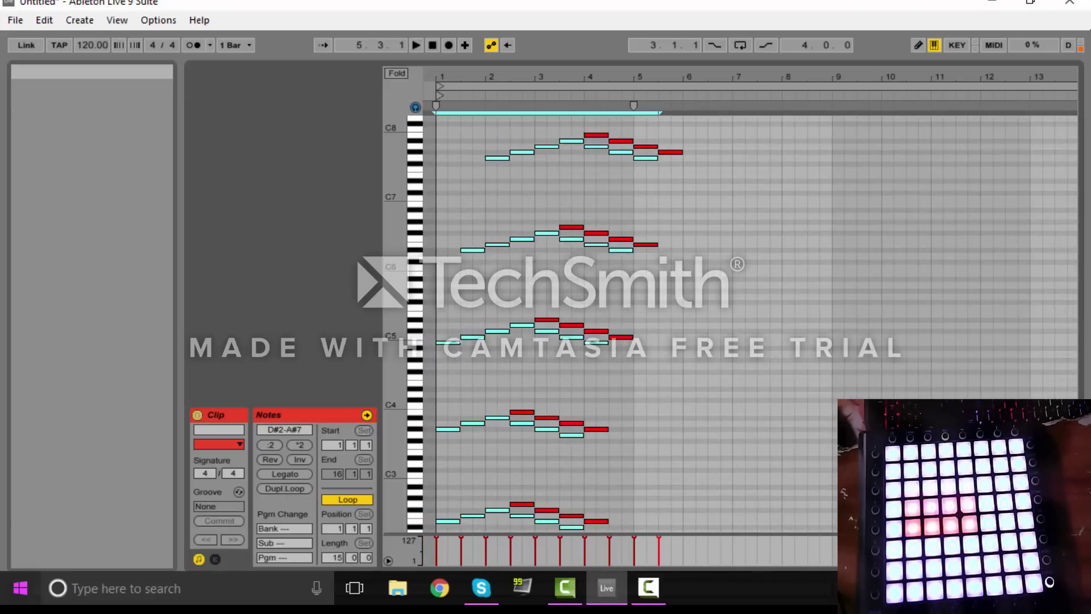
Step: Transpose the selected copies down to the range A#0-F6
{"action": "key", "text": "shift+Down"}
{"action": "key", "text": "Down"}
{"action": "key", "text": "Down"}
{"action": "key", "text": "Down"}
{"action": "key", "text": "Down"}
{"action": "key", "text": "Down"}
{"action": "key", "text": "Down"}
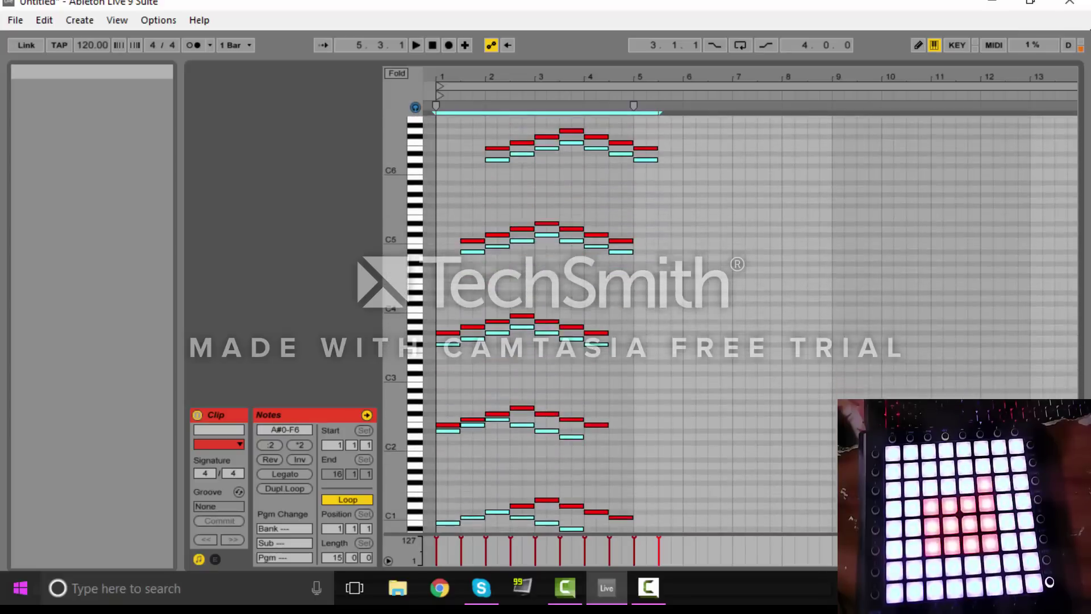
Step: Transpose the selected copies up to F#2-C#8 and reverse them in time
{"action": "key", "text": "Up"}
{"action": "key", "text": "Up"}
{"action": "key", "text": "Up"}
{"action": "key", "text": "Up"}
{"action": "key", "text": "Up"}
{"action": "key", "text": "Up"}
{"action": "key", "text": "Up"}
{"action": "key", "text": "Up"}
{"action": "key", "text": "Up"}
{"action": "key", "text": "Up"}
{"action": "key", "text": "Up"}
{"action": "key", "text": "Up"}
{"action": "key", "text": "Up"}
{"action": "key", "text": "Up"}
{"action": "key", "text": "Up"}
{"action": "key", "text": "Up"}
{"action": "key", "text": "Up"}
{"action": "key", "text": "Up"}
{"action": "key", "text": "Up"}
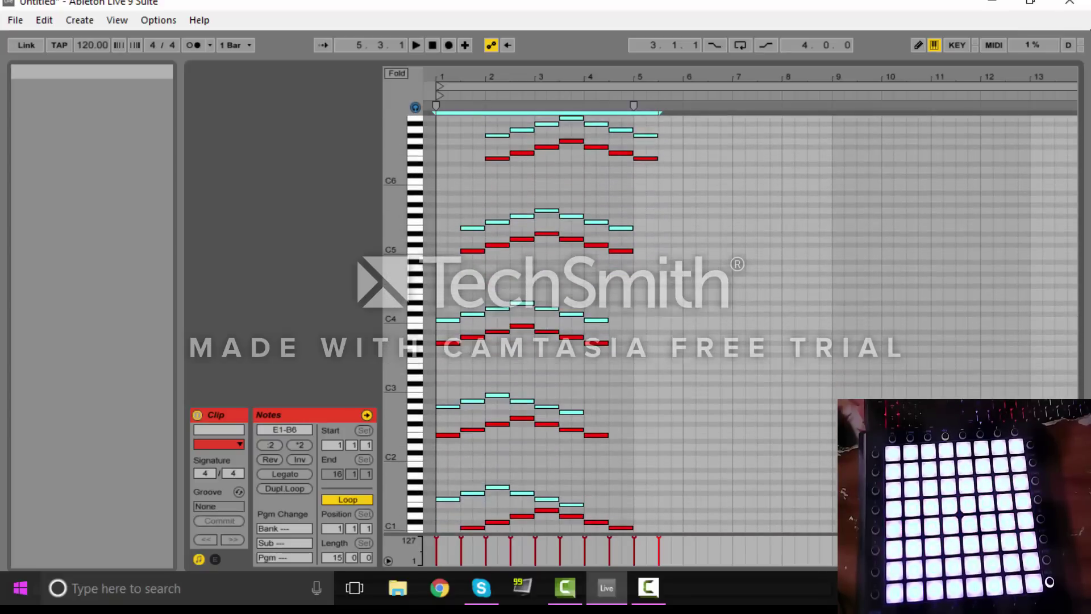
{"action": "key", "text": "Up"}
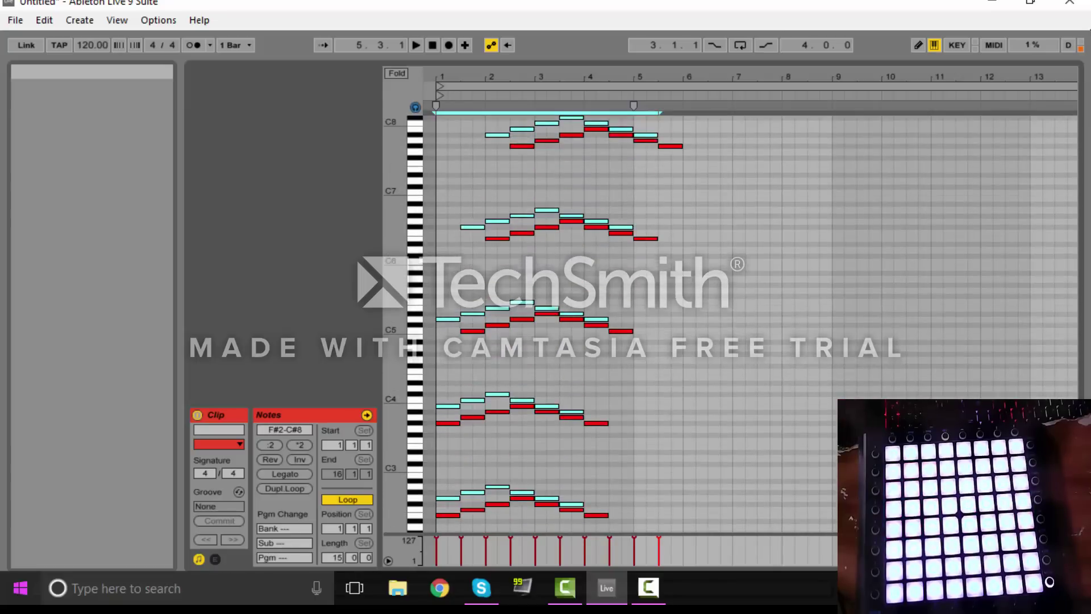
{"action": "left_click", "coordinate": [268, 459]}
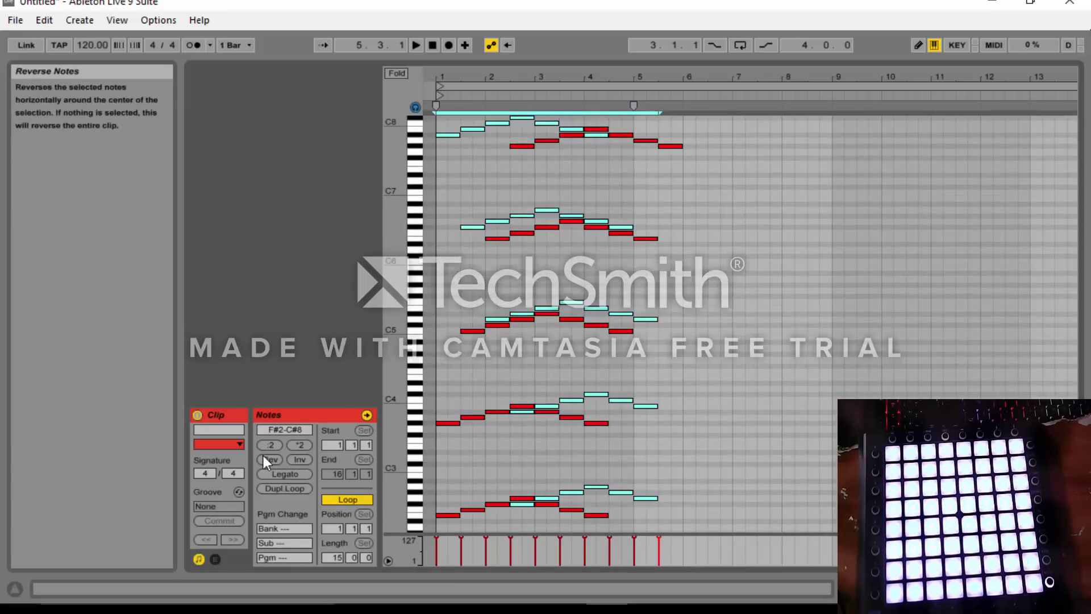
Step: Try the reversed copies at A1-E7 and return them to F#2-C#8
{"action": "key", "text": "Down"}
{"action": "key", "text": "Down"}
{"action": "key", "text": "Down"}
{"action": "key", "text": "Down"}
{"action": "key", "text": "Down"}
{"action": "key", "text": "Down"}
{"action": "key", "text": "Down"}
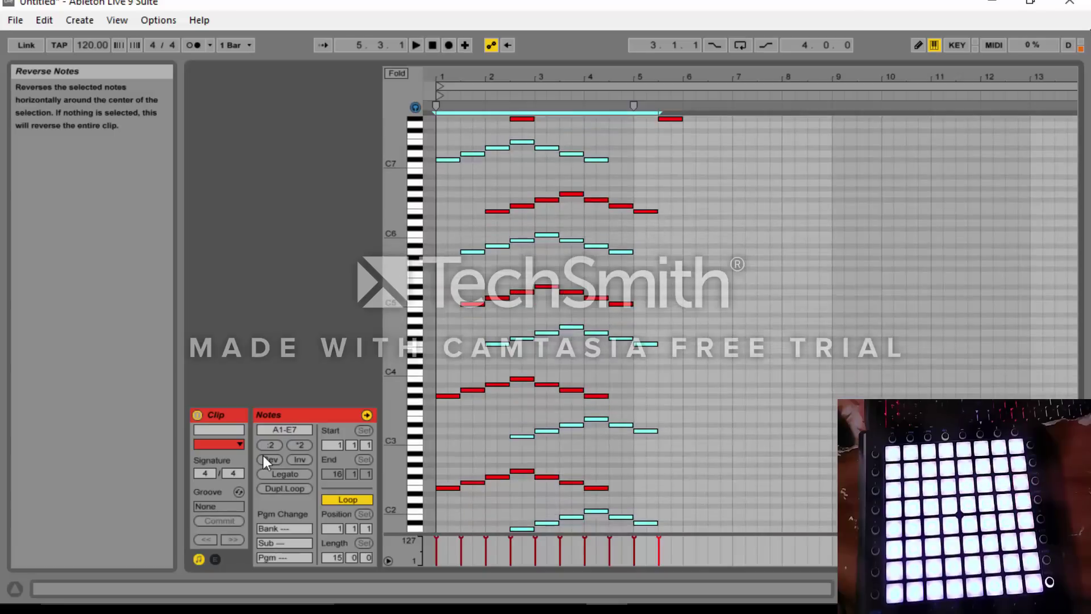
{"action": "key", "text": "Up"}
{"action": "key", "text": "Up"}
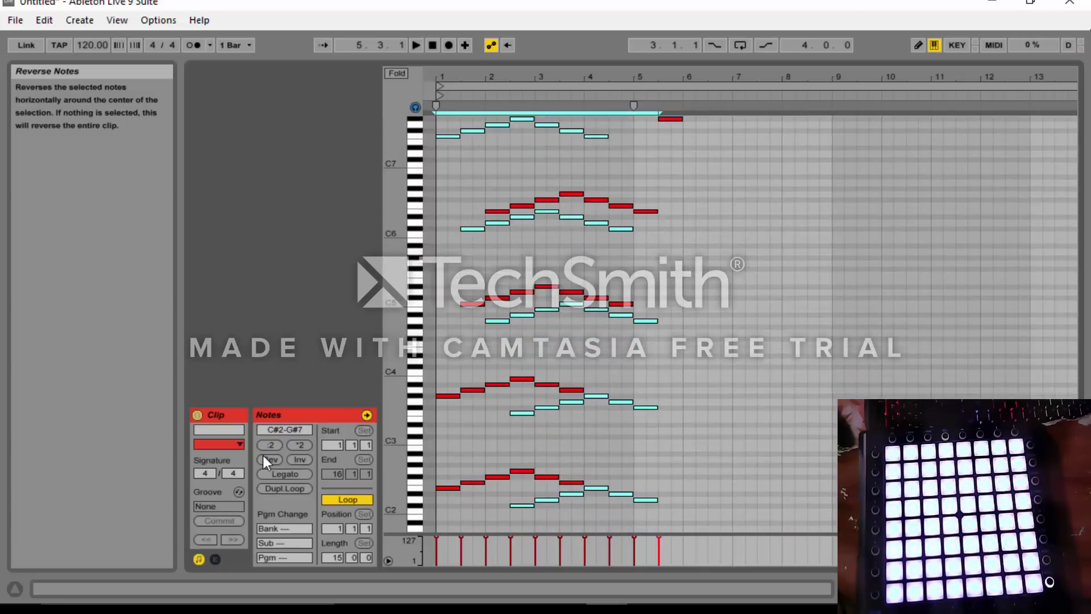
{"action": "key", "text": "Up"}
{"action": "key", "text": "Up"}
{"action": "key", "text": "Up"}
{"action": "key", "text": "Up"}
{"action": "key", "text": "Up"}
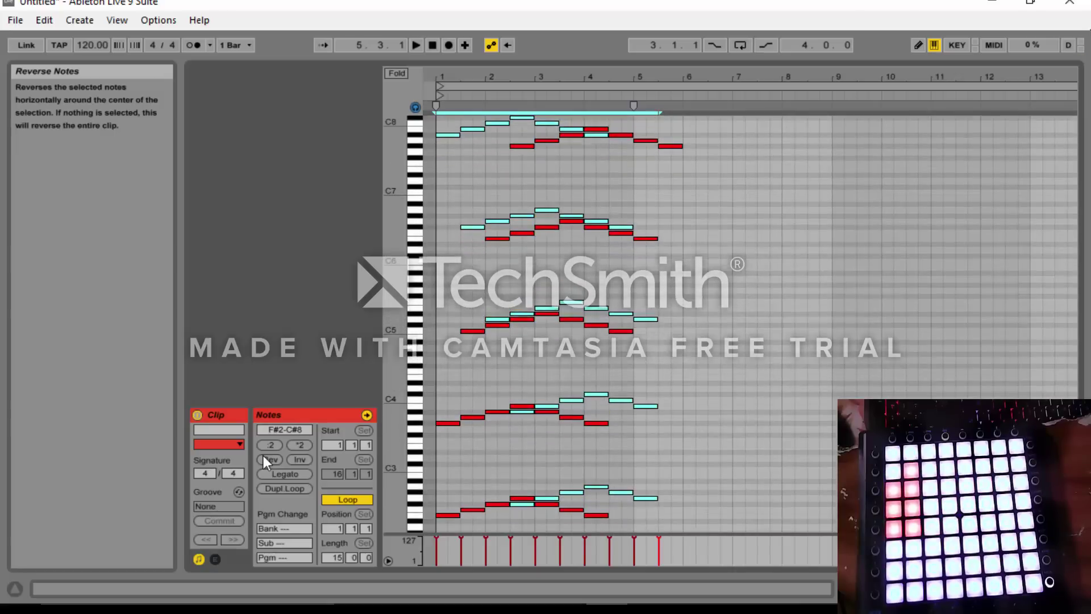
Step: Lower the reversed copies to E2-B7 and align their selection with the clip's start at 1.1.1
{"action": "key", "text": "Left"}
{"action": "key", "text": "Down"}
{"action": "key", "text": "Down"}
{"action": "key", "text": "Right"}
{"action": "key", "text": "Right"}
{"action": "key", "text": "Right"}
{"action": "key", "text": "Right"}
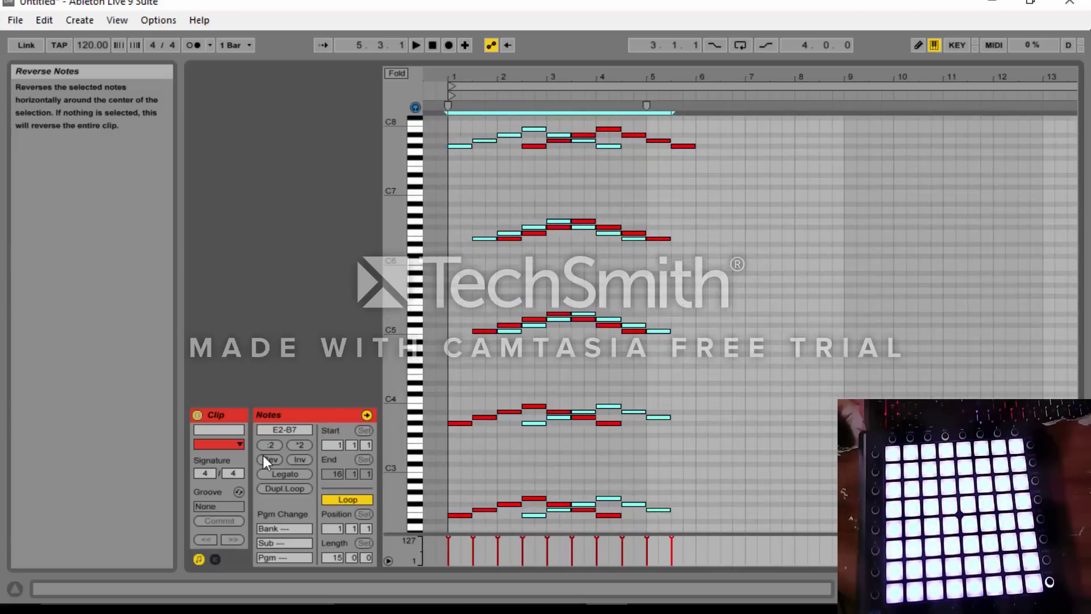
Step: Try moving the reversed copies later to 1.4.1 and then at 1.3.1 transposed down to C#2-G#7
{"action": "key", "text": "Right"}
{"action": "key", "text": "Right"}
{"action": "key", "text": "Right"}
{"action": "key", "text": "Right"}
{"action": "key", "text": "Left"}
{"action": "key", "text": "Left"}
{"action": "key", "text": "Left"}
{"action": "key", "text": "Left"}
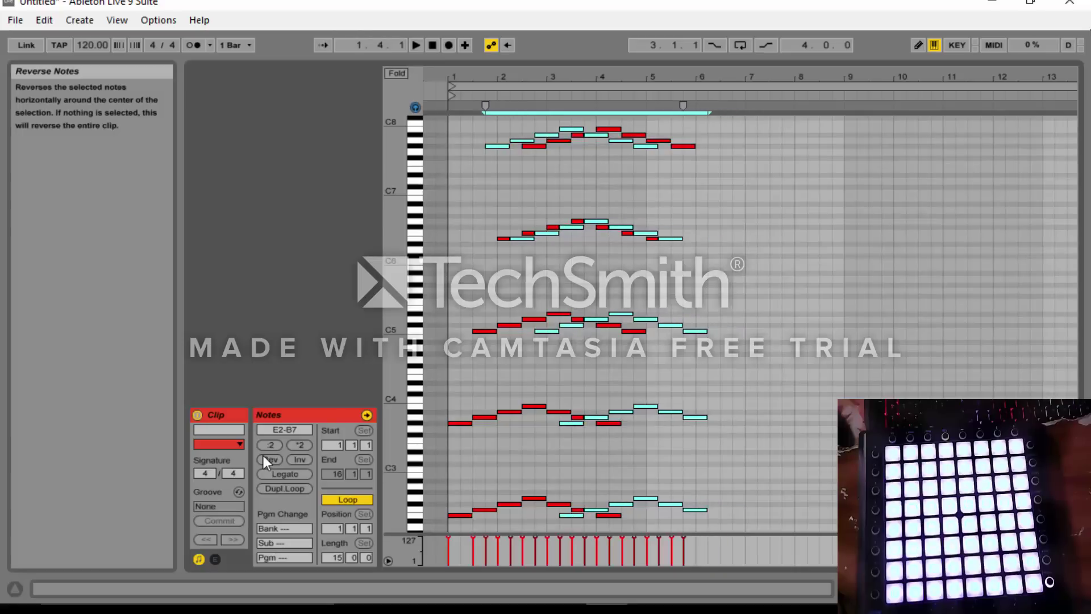
{"action": "key", "text": "Down"}
{"action": "key", "text": "Down"}
{"action": "key", "text": "Down"}
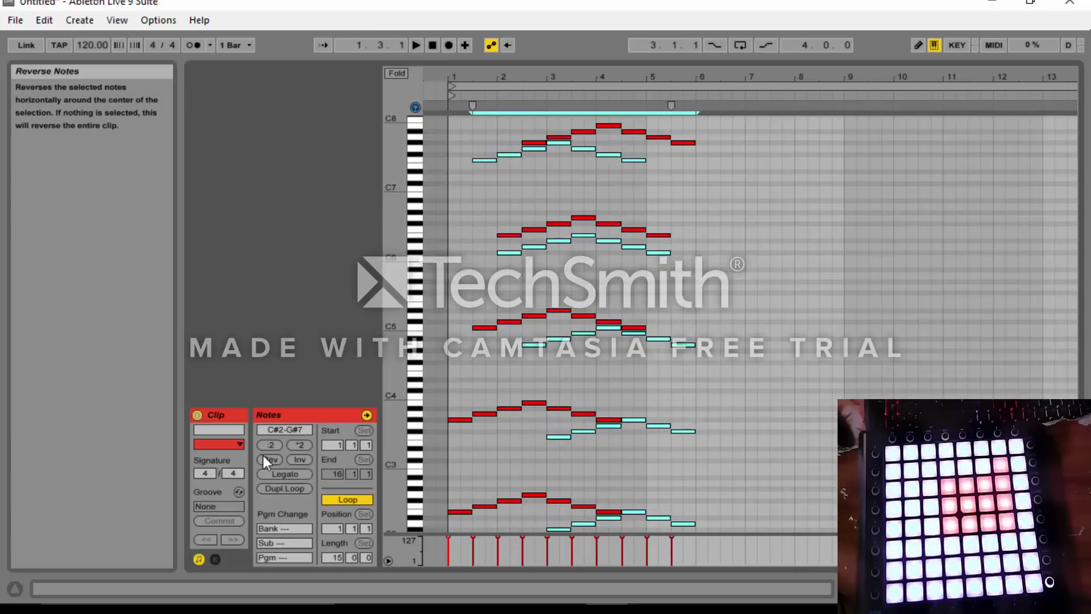
Step: Return the copies to E2-B7 and shift them earlier so their selection ends at 5.1.1
{"action": "key", "text": "Left"}
{"action": "key", "text": "Left"}
{"action": "key", "text": "Up"}
{"action": "key", "text": "Up"}
{"action": "key", "text": "Up"}
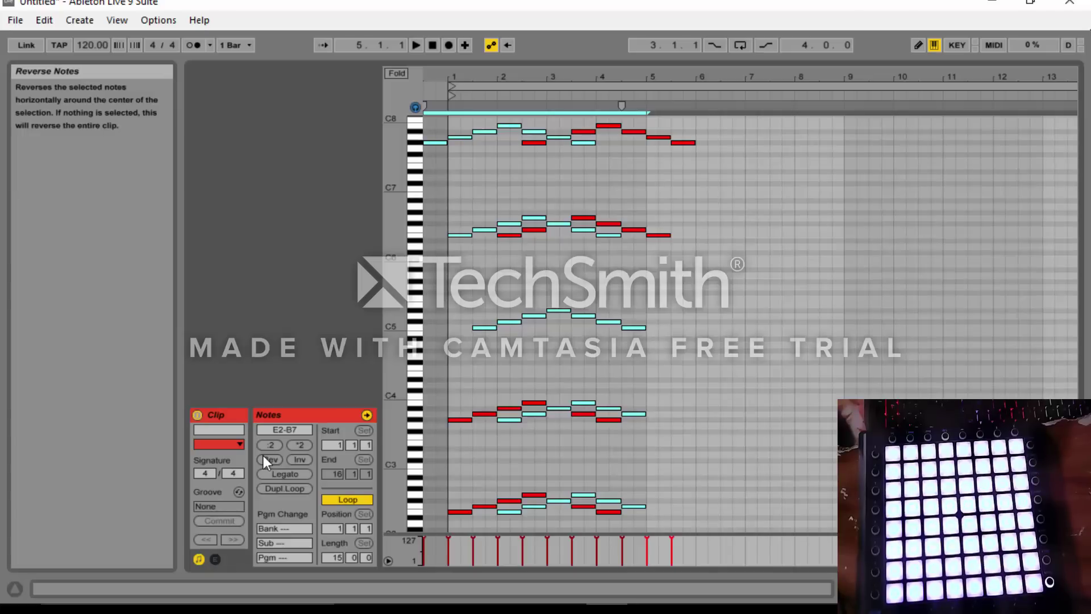
Step: Try transposing the selected reversed copies down to D1-A6
{"action": "key", "text": "Down"}
{"action": "key", "text": "Down"}
{"action": "key", "text": "Down"}
{"action": "key", "text": "Down"}
{"action": "key", "text": "Down"}
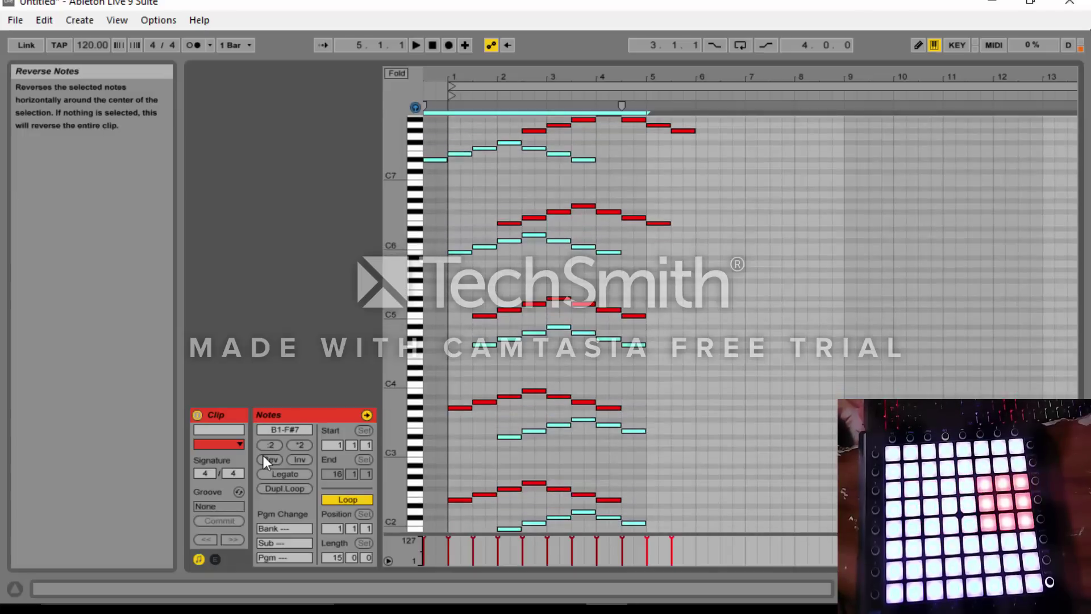
{"action": "key", "text": "Down"}
{"action": "key", "text": "Down"}
{"action": "key", "text": "Down"}
{"action": "key", "text": "Down"}
{"action": "key", "text": "Down"}
{"action": "key", "text": "Down"}
{"action": "key", "text": "Down"}
{"action": "key", "text": "Down"}
{"action": "key", "text": "Down"}
{"action": "key", "text": "Down"}
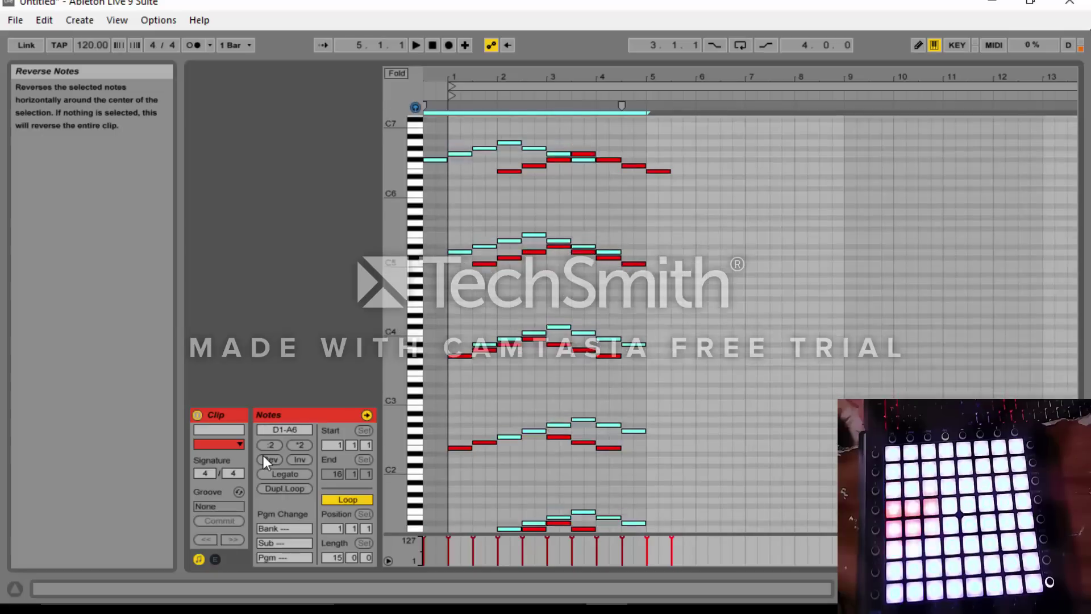
Step: Try transposing the reversed copies up to C3-G8
{"action": "key", "text": "Up"}
{"action": "key", "text": "Up"}
{"action": "key", "text": "Up"}
{"action": "key", "text": "Up"}
{"action": "key", "text": "Up"}
{"action": "key", "text": "Up"}
{"action": "key", "text": "Up"}
{"action": "key", "text": "Up"}
{"action": "key", "text": "Up"}
{"action": "key", "text": "Up"}
{"action": "key", "text": "Up"}
{"action": "key", "text": "Up"}
{"action": "key", "text": "Up"}
{"action": "key", "text": "Up"}
{"action": "key", "text": "Up"}
{"action": "key", "text": "Up"}
{"action": "key", "text": "Up"}
{"action": "key", "text": "Up"}
{"action": "key", "text": "Up"}
{"action": "key", "text": "Up"}
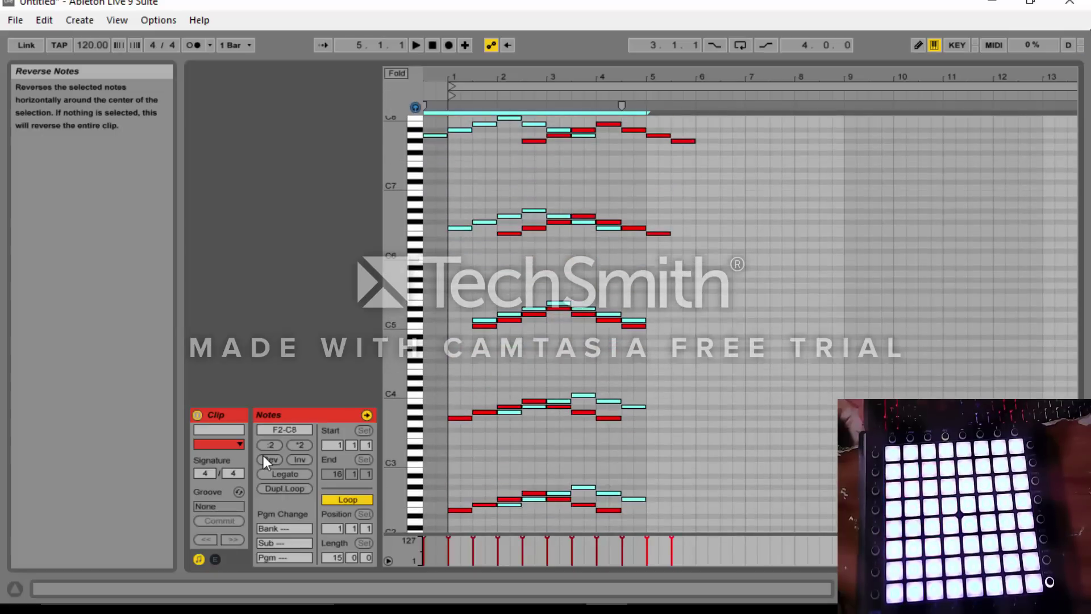
{"action": "key", "text": "Up"}
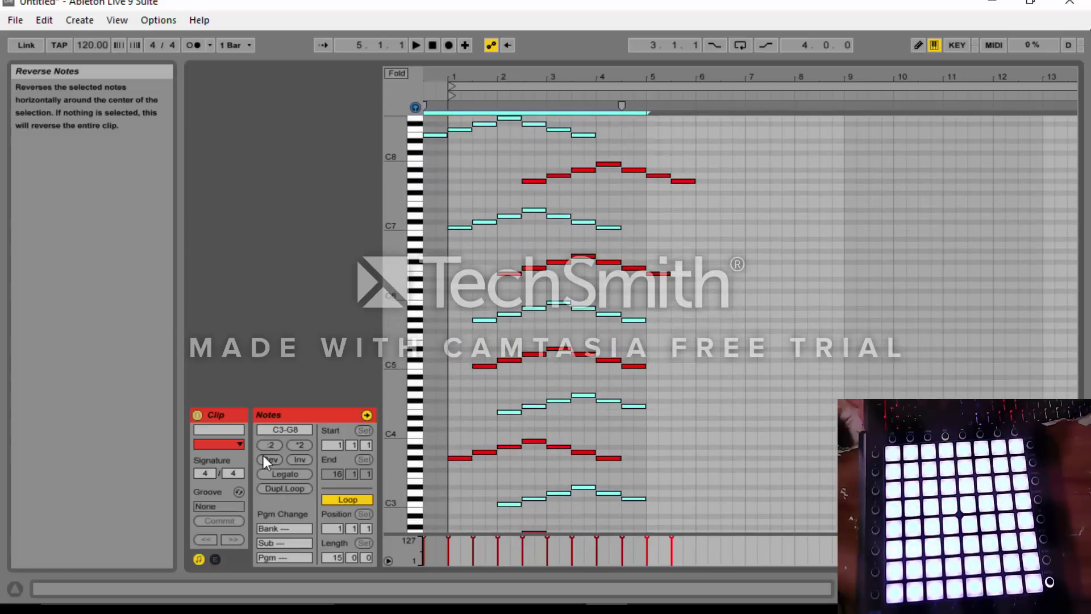
Step: Try lowering the reversed copies to the bottom of the note range at C-2-G3 and briefly play the clip
{"action": "key", "text": "Down"}
{"action": "key", "text": "Down"}
{"action": "key", "text": "Down"}
{"action": "key", "text": "Down"}
{"action": "key", "text": "Down"}
{"action": "key", "text": "Down"}
{"action": "key", "text": "Down"}
{"action": "key", "text": "Down"}
{"action": "key", "text": "Down"}
{"action": "key", "text": "Down"}
{"action": "key", "text": "Down"}
{"action": "key", "text": "Down"}
{"action": "key", "text": "Down"}
{"action": "key", "text": "Down"}
{"action": "key", "text": "Down"}
{"action": "key", "text": "Down"}
{"action": "key", "text": "Down"}
{"action": "key", "text": "Down"}
{"action": "key", "text": "Down"}
{"action": "key", "text": "Down"}
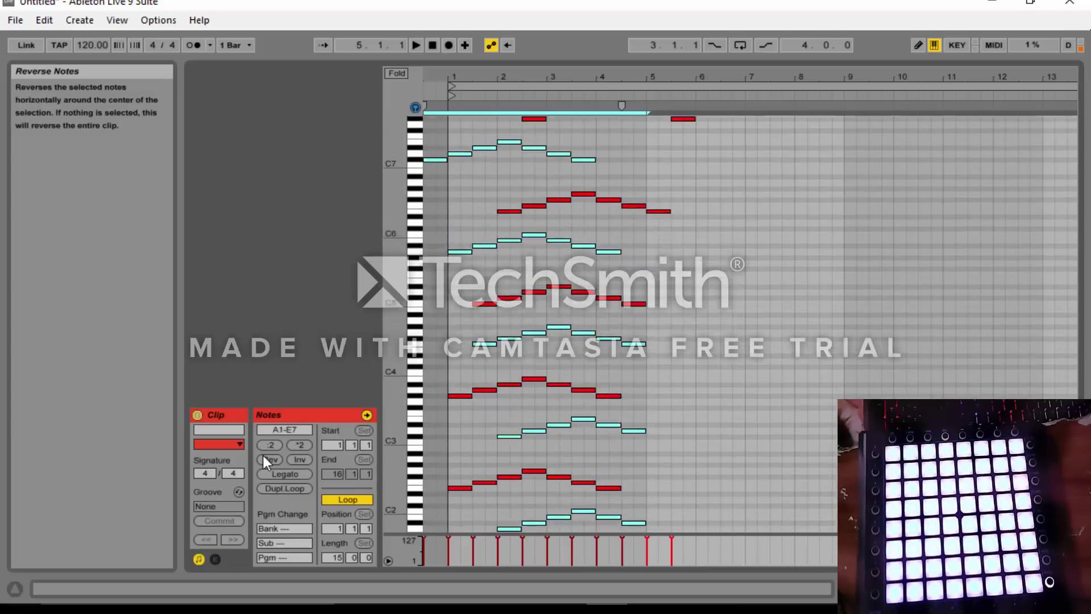
{"action": "key", "text": "Down"}
{"action": "key", "text": "Down"}
{"action": "key", "text": "Down"}
{"action": "key", "text": "Down"}
{"action": "key", "text": "Down"}
{"action": "key", "text": "Down"}
{"action": "key", "text": "Down"}
{"action": "key", "text": "Down"}
{"action": "key", "text": "Down"}
{"action": "key", "text": "Down"}
{"action": "key", "text": "Down"}
{"action": "key", "text": "Down"}
{"action": "key", "text": "Down"}
{"action": "key", "text": "Down"}
{"action": "key", "text": "Down"}
{"action": "key", "text": "Down"}
{"action": "key", "text": "Down"}
{"action": "key", "text": "Down"}
{"action": "key", "text": "Down"}
{"action": "key", "text": "Down"}
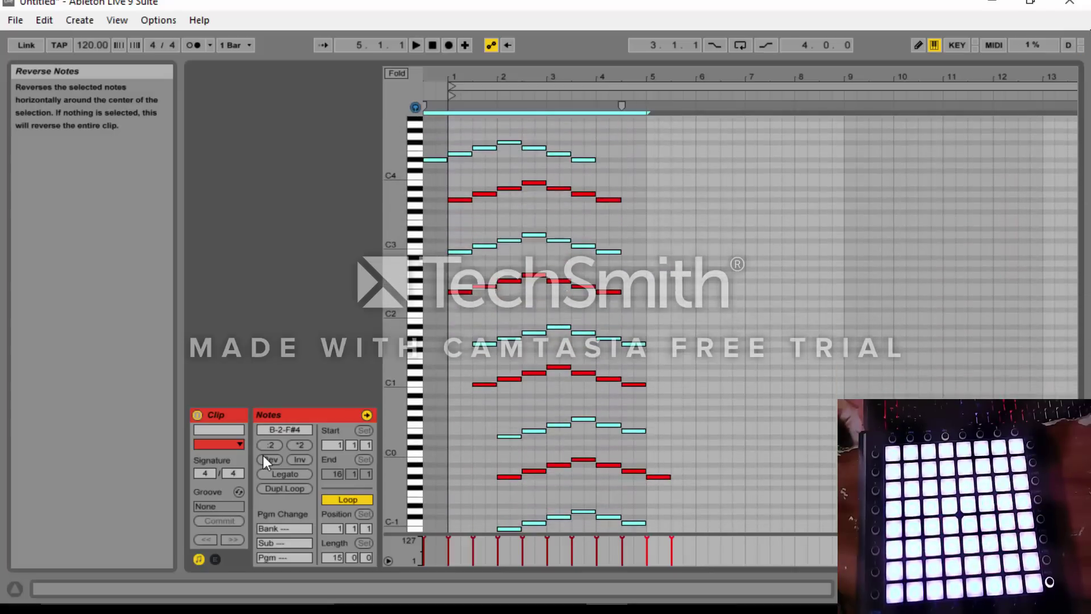
{"action": "key", "text": "Down"}
{"action": "key", "text": "Down"}
{"action": "key", "text": "Down"}
{"action": "key", "text": "Down"}
{"action": "key", "text": "Down"}
{"action": "key", "text": "Down"}
{"action": "key", "text": "Down"}
{"action": "key", "text": "Down"}
{"action": "key", "text": "Down"}
{"action": "key", "text": "Down"}
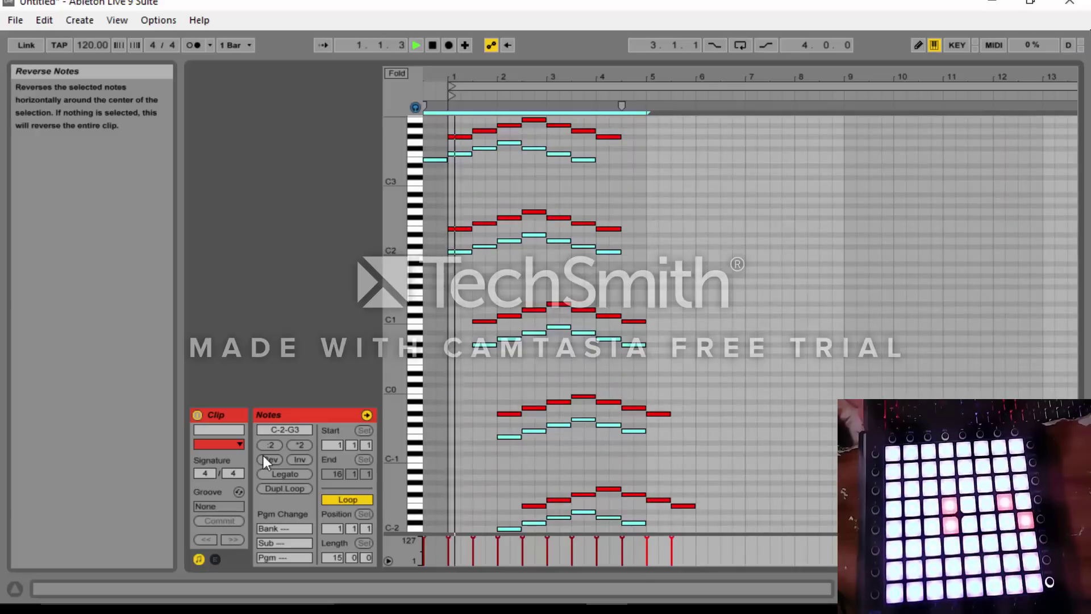
{"action": "key", "text": "space"}
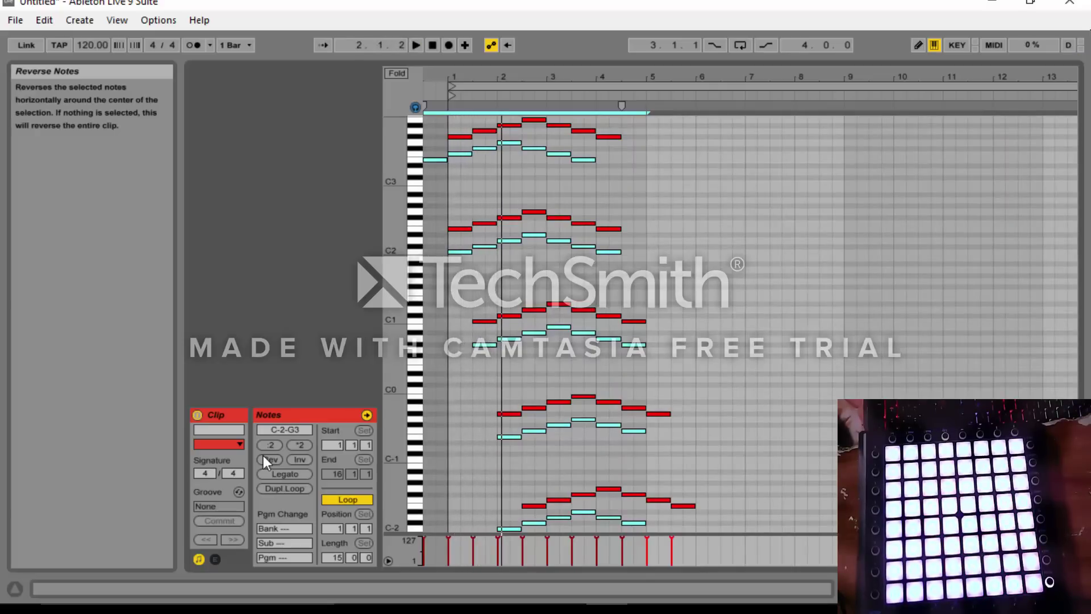
Step: Try raising the reversed copies to C2-G7 and briefly play the clip to check the lights
{"action": "key", "text": "Up"}
{"action": "key", "text": "Up"}
{"action": "key", "text": "Up"}
{"action": "key", "text": "Up"}
{"action": "key", "text": "Up"}
{"action": "key", "text": "Up"}
{"action": "key", "text": "Up"}
{"action": "key", "text": "Up"}
{"action": "key", "text": "Up"}
{"action": "key", "text": "Up"}
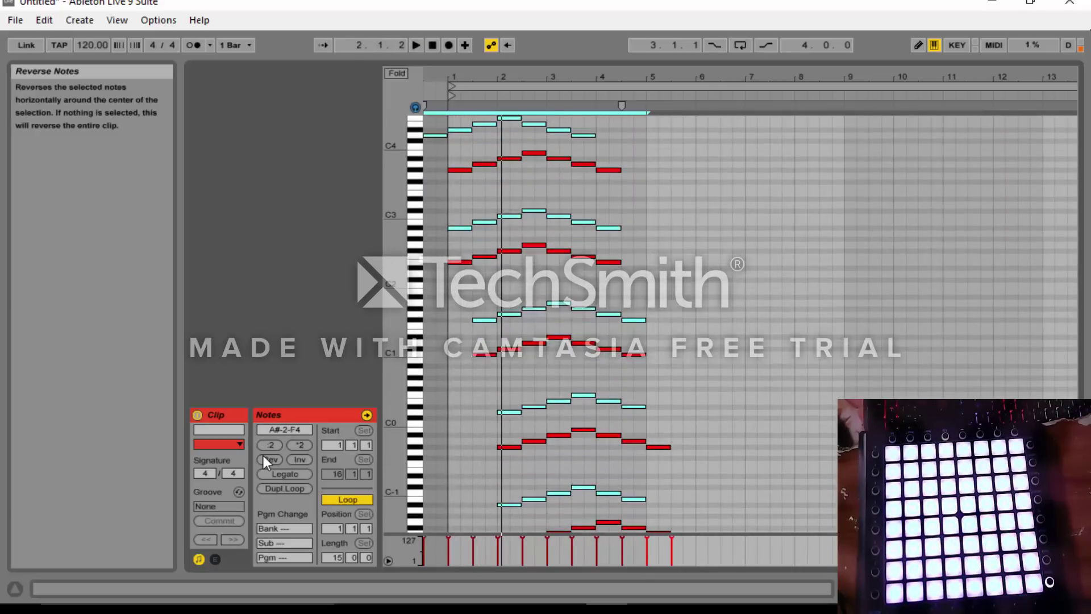
{"action": "key", "text": "Up"}
{"action": "key", "text": "Up"}
{"action": "key", "text": "Up"}
{"action": "key", "text": "Up"}
{"action": "key", "text": "Up"}
{"action": "key", "text": "Up"}
{"action": "key", "text": "Up"}
{"action": "key", "text": "Up"}
{"action": "key", "text": "Up"}
{"action": "key", "text": "Up"}
{"action": "key", "text": "Up"}
{"action": "key", "text": "Up"}
{"action": "key", "text": "Up"}
{"action": "key", "text": "Up"}
{"action": "key", "text": "Up"}
{"action": "key", "text": "Up"}
{"action": "key", "text": "Up"}
{"action": "key", "text": "Up"}
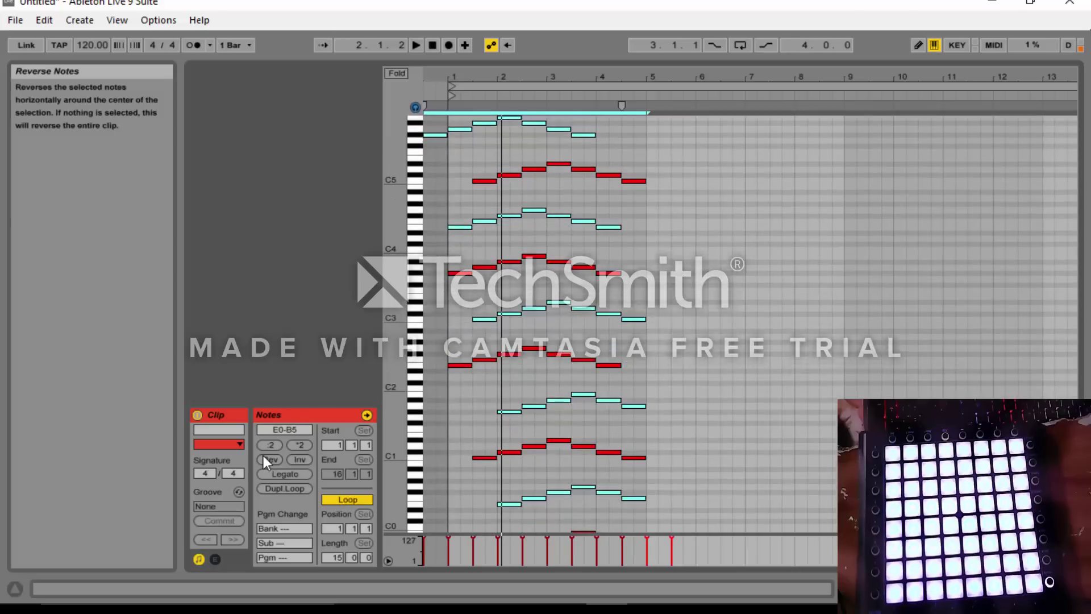
{"action": "key", "text": "Up"}
{"action": "key", "text": "Up"}
{"action": "key", "text": "Up"}
{"action": "key", "text": "Up"}
{"action": "key", "text": "Up"}
{"action": "key", "text": "Up"}
{"action": "key", "text": "Up"}
{"action": "key", "text": "Up"}
{"action": "key", "text": "Up"}
{"action": "key", "text": "Up"}
{"action": "key", "text": "Up"}
{"action": "key", "text": "Up"}
{"action": "key", "text": "Up"}
{"action": "key", "text": "Up"}
{"action": "key", "text": "Up"}
{"action": "key", "text": "Up"}
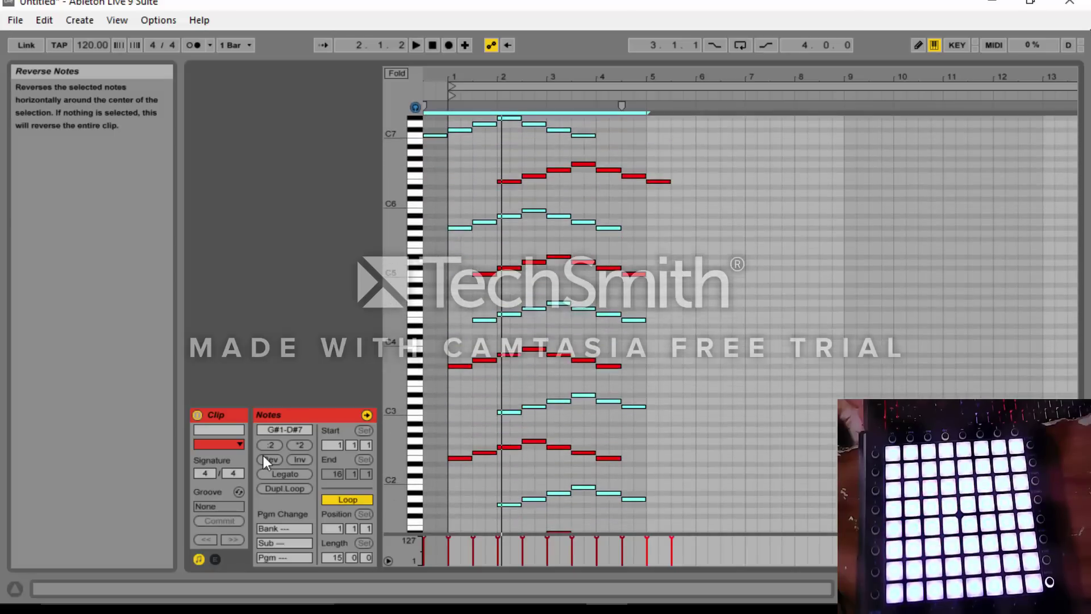
{"action": "key", "text": "Up"}
{"action": "key", "text": "Up"}
{"action": "key", "text": "Up"}
{"action": "key", "text": "Up"}
{"action": "key", "text": "space"}
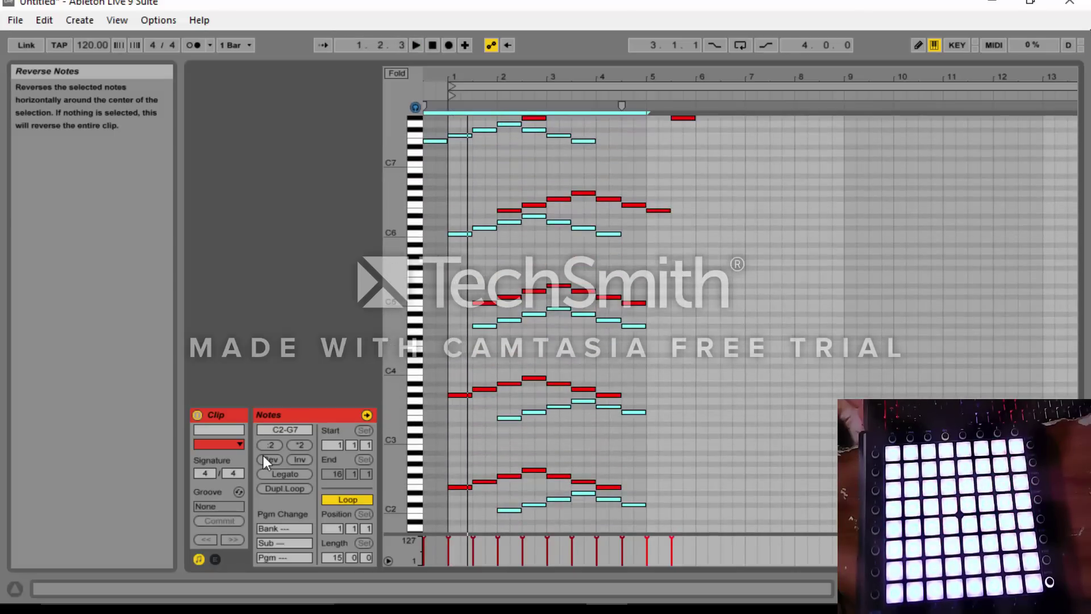
Step: Transpose the selected reversed copies down to E-1-B4 and play the clip to check the lights
{"action": "key", "text": "Down"}
{"action": "key", "text": "Down"}
{"action": "key", "text": "Down"}
{"action": "key", "text": "Down"}
{"action": "key", "text": "Down"}
{"action": "key", "text": "Down"}
{"action": "key", "text": "Down"}
{"action": "key", "text": "Down"}
{"action": "key", "text": "Down"}
{"action": "key", "text": "Down"}
{"action": "key", "text": "Down"}
{"action": "key", "text": "Down"}
{"action": "key", "text": "Down"}
{"action": "key", "text": "Down"}
{"action": "key", "text": "Down"}
{"action": "key", "text": "Down"}
{"action": "key", "text": "Down"}
{"action": "key", "text": "Down"}
{"action": "key", "text": "Down"}
{"action": "key", "text": "Down"}
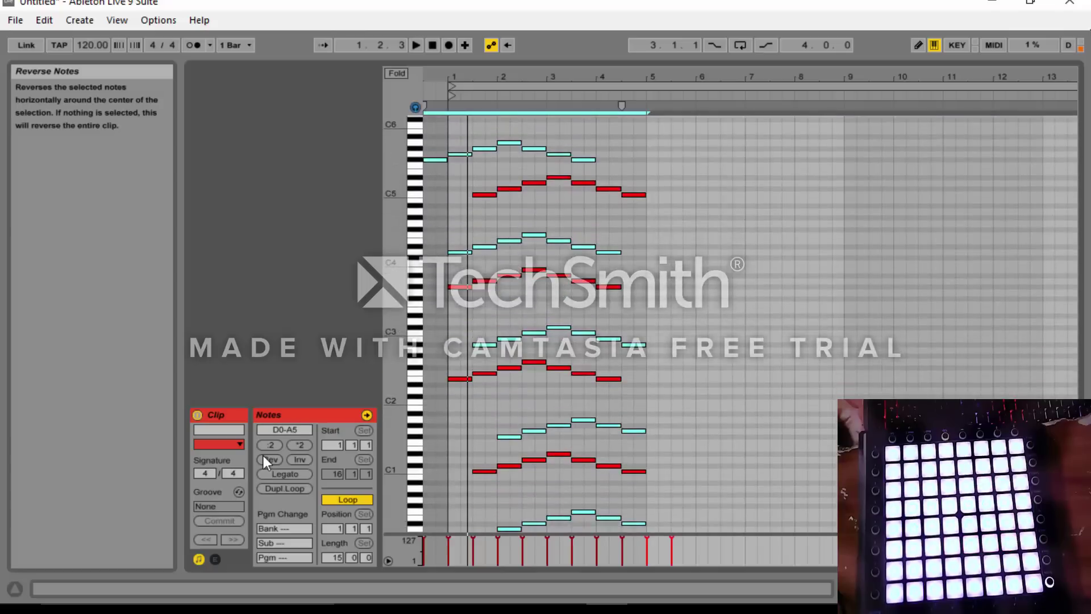
{"action": "key", "text": "Down"}
{"action": "key", "text": "Down"}
{"action": "key", "text": "Down"}
{"action": "key", "text": "Down"}
{"action": "key", "text": "Down"}
{"action": "key", "text": "Down"}
{"action": "key", "text": "Down"}
{"action": "key", "text": "Down"}
{"action": "key", "text": "Down"}
{"action": "key", "text": "Down"}
{"action": "key", "text": "space"}
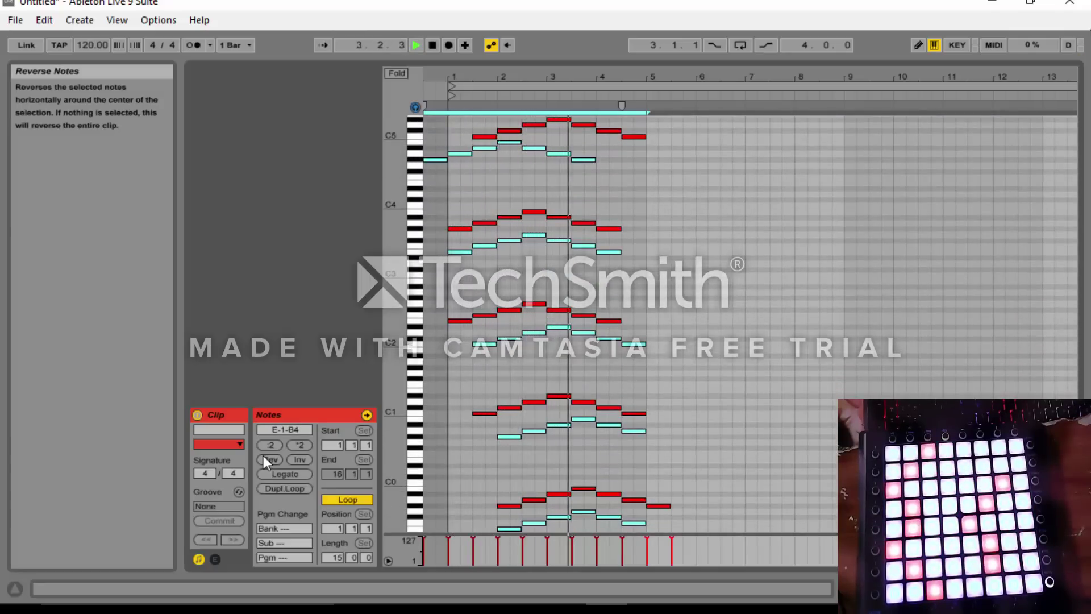
Step: Lower the reversed copies to E-2-B3, play the clip to check the lights, and stop playback
{"action": "key", "text": "Down"}
{"action": "key", "text": "Down"}
{"action": "key", "text": "Down"}
{"action": "key", "text": "Down"}
{"action": "key", "text": "Down"}
{"action": "key", "text": "Down"}
{"action": "key", "text": "Down"}
{"action": "key", "text": "Down"}
{"action": "key", "text": "Down"}
{"action": "key", "text": "Down"}
{"action": "key", "text": "Down"}
{"action": "key", "text": "Down"}
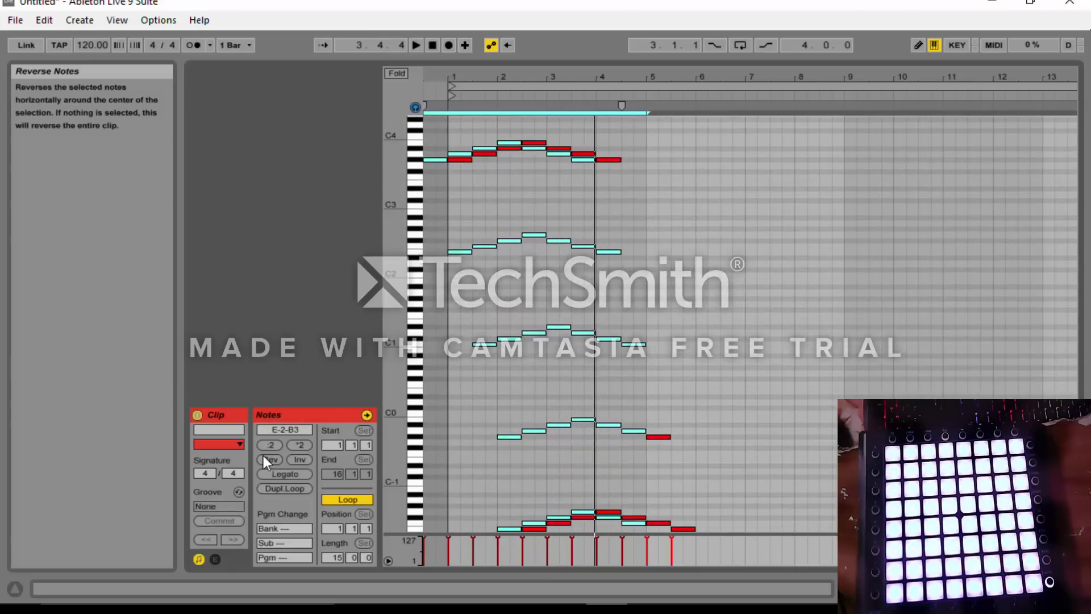
{"action": "key", "text": "ctrl+a"}
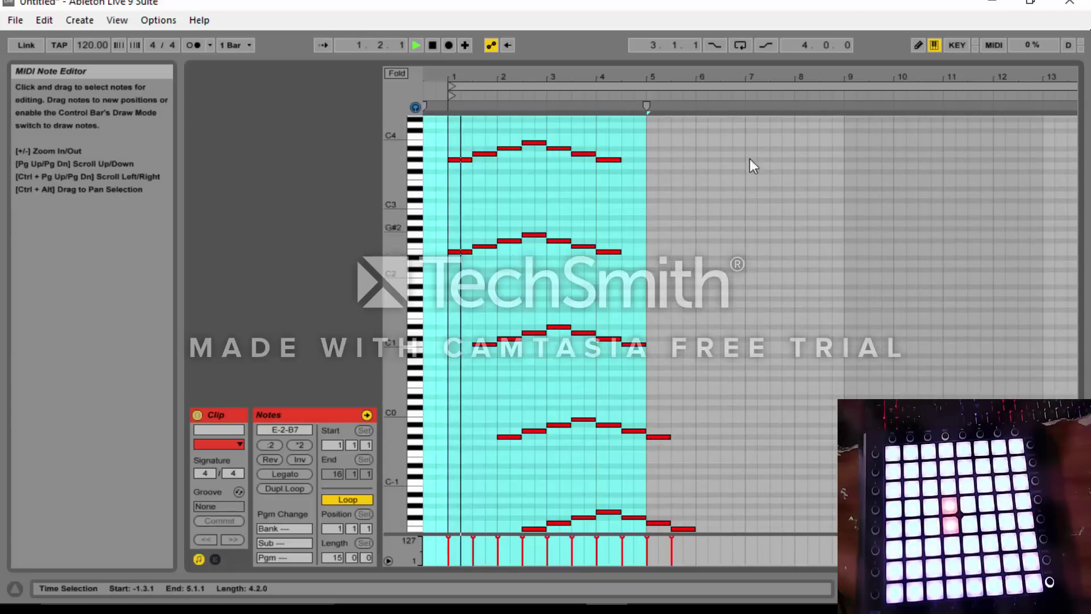
{"action": "left_click_drag", "start_coordinate": [751, 74], "coordinate": [705, 79]}
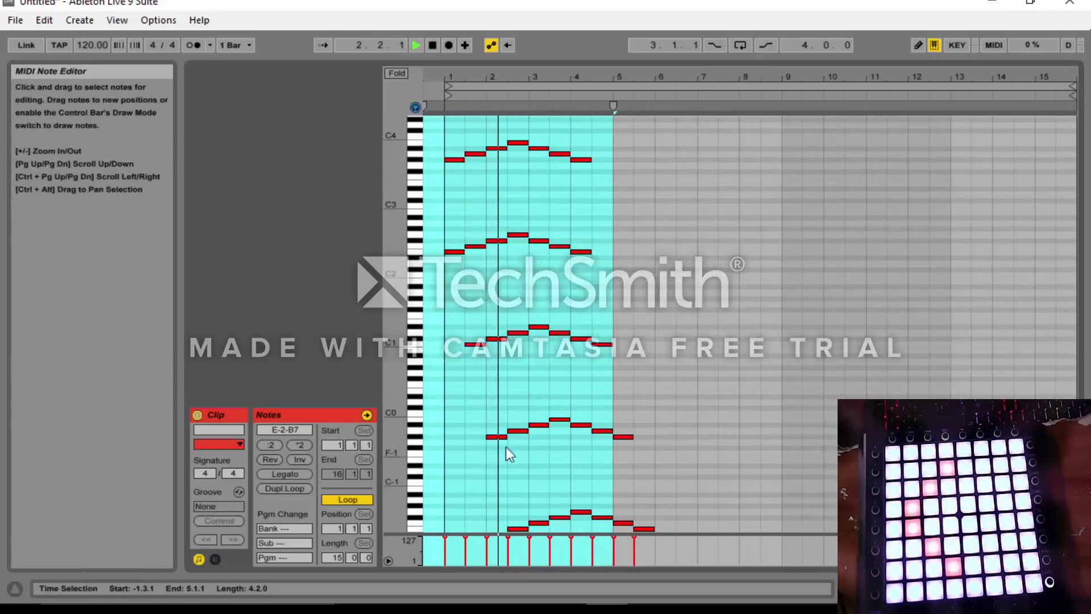
{"action": "key", "text": "space"}
Step: Select all the clip's notes from E-2 to B7 and halve their duration so the pattern spans 1.1.1 to 3.3.1
{"action": "scroll", "coordinate": [733, 363], "scroll_direction": "down", "scroll_amount": 1}
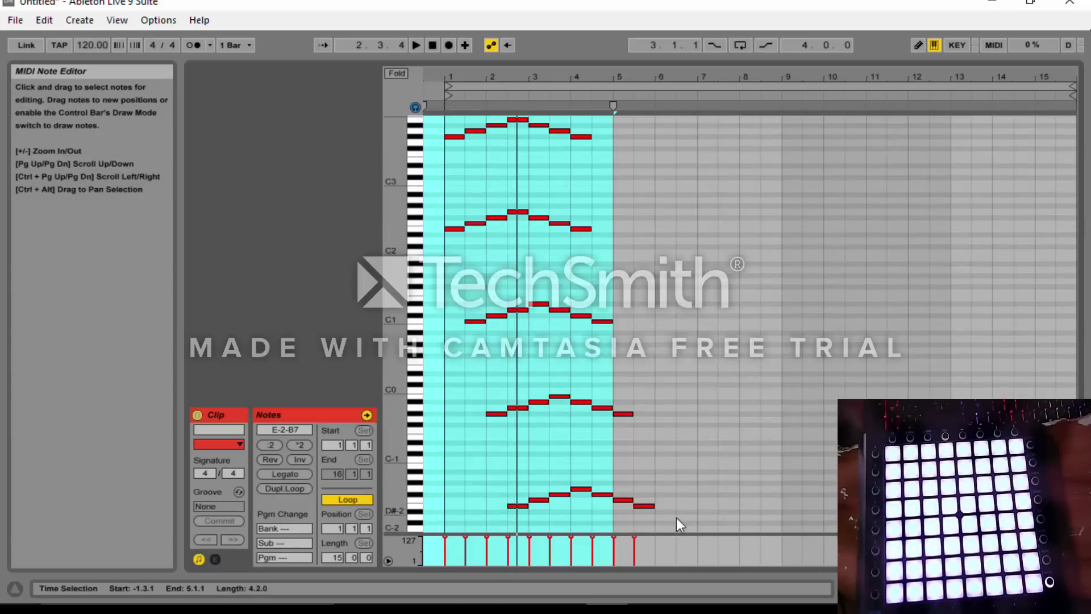
{"action": "left_click_drag", "start_coordinate": [672, 521], "coordinate": [418, 109]}
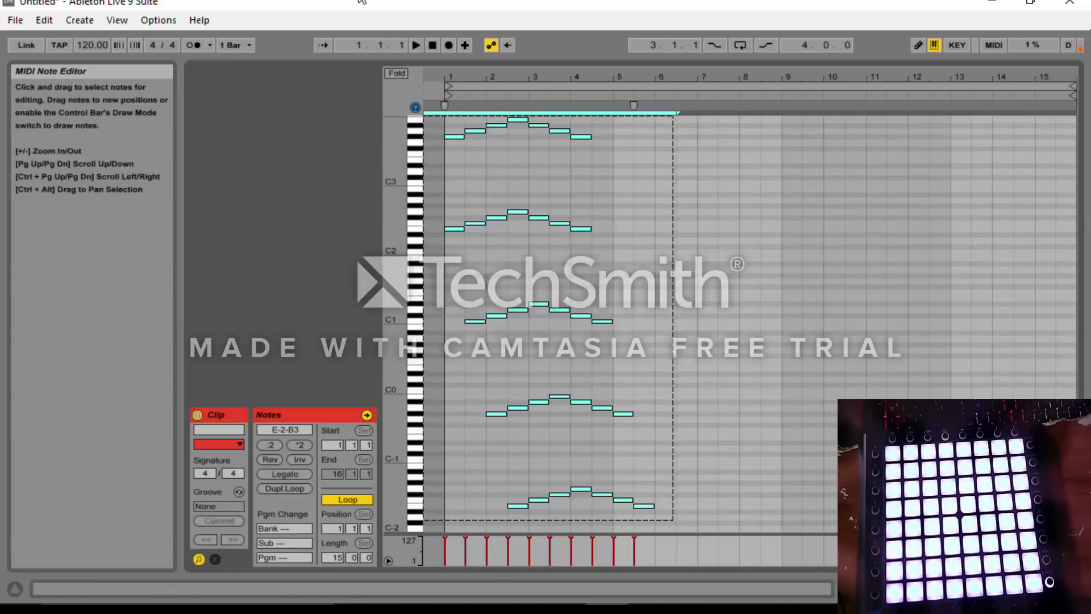
{"action": "scroll", "coordinate": [698, 395], "scroll_direction": "up", "scroll_amount": 10}
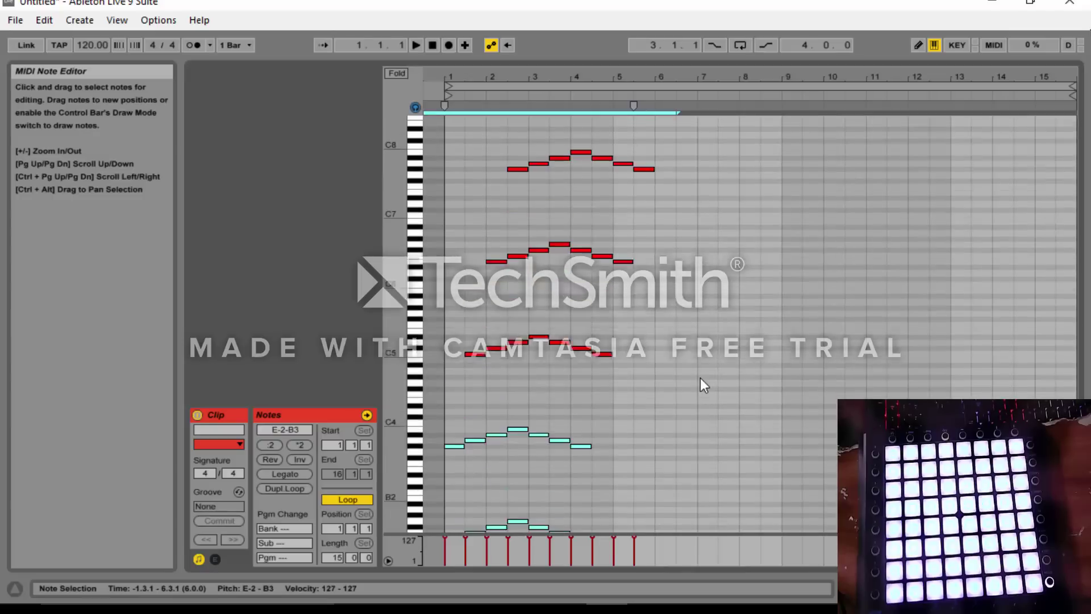
{"action": "left_click_drag", "start_coordinate": [638, 419], "coordinate": [434, 112]}
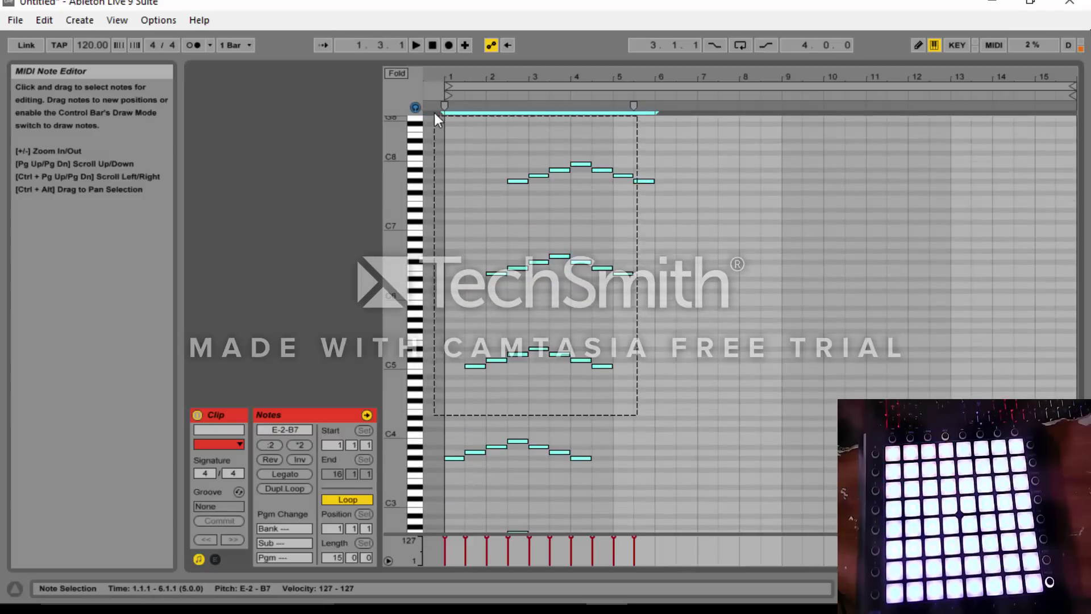
{"action": "scroll", "coordinate": [706, 335], "scroll_direction": "down", "scroll_amount": 4}
{"action": "scroll", "coordinate": [707, 331], "scroll_direction": "down", "scroll_amount": 6}
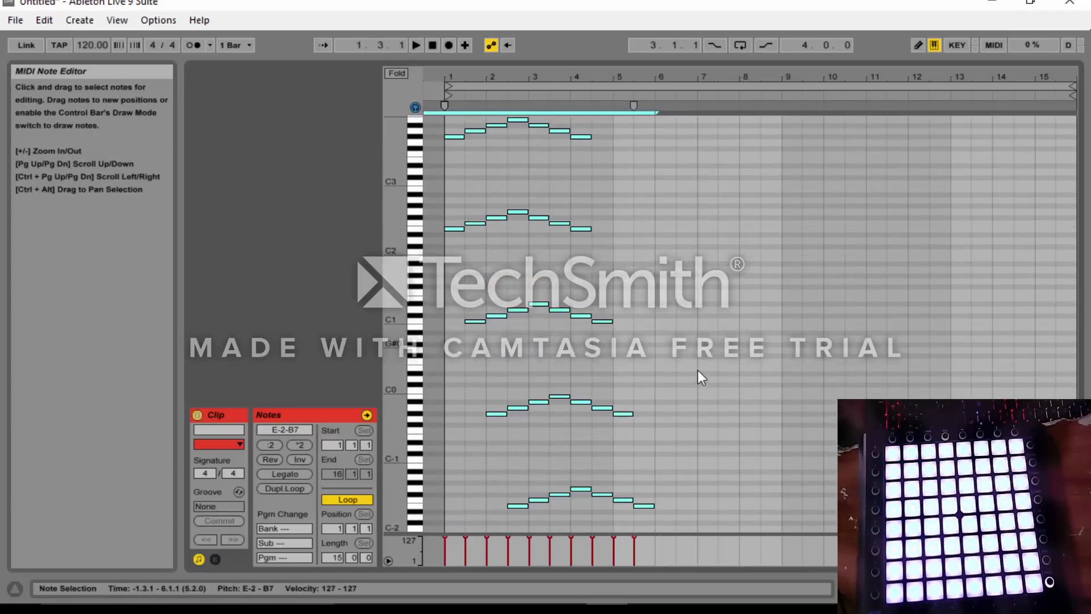
{"action": "left_click", "coordinate": [272, 442]}
{"action": "key", "text": "Right"}
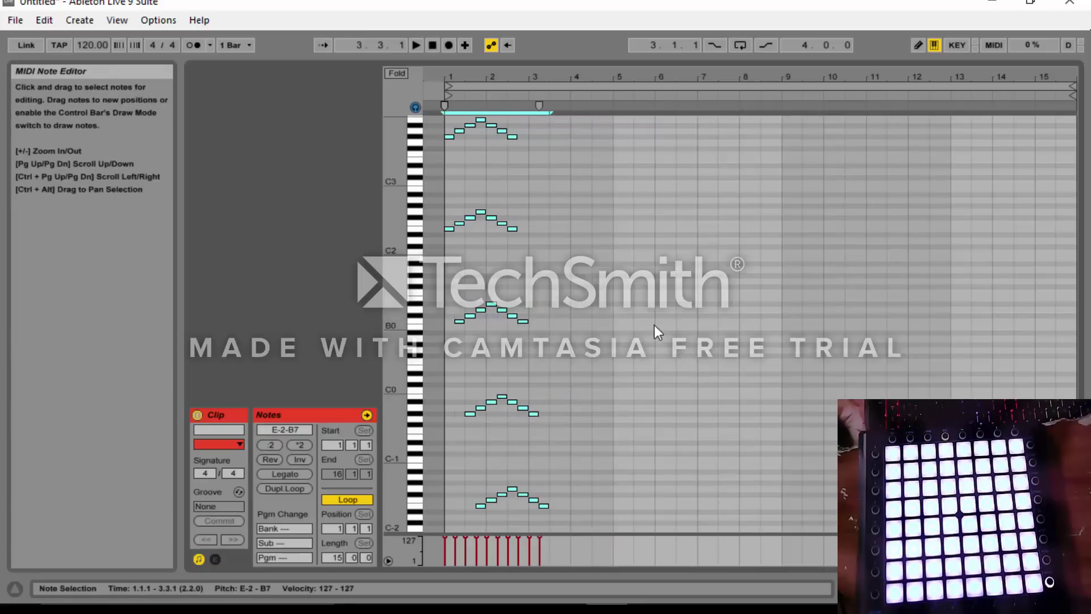
Step: Repeatedly double the tempo of the selected notes until the pattern spans 1.1.1 to 1.1.3, playing the clip between changes
{"action": "left_click", "coordinate": [268, 443]}
{"action": "key", "text": "space"}
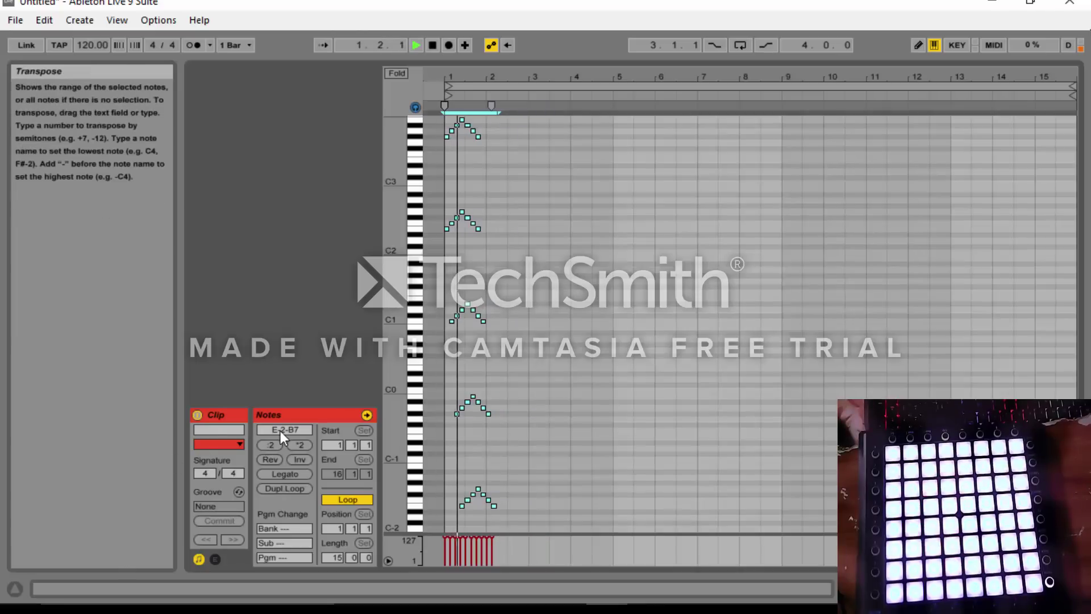
{"action": "left_click", "coordinate": [278, 445]}
{"action": "key", "text": "space"}
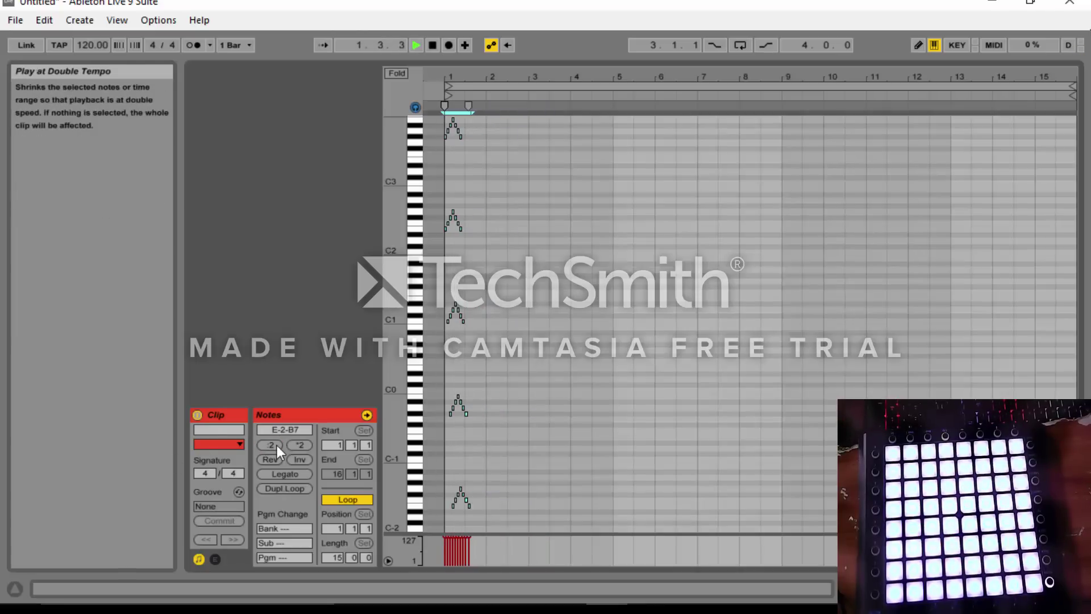
{"action": "left_click", "coordinate": [277, 444]}
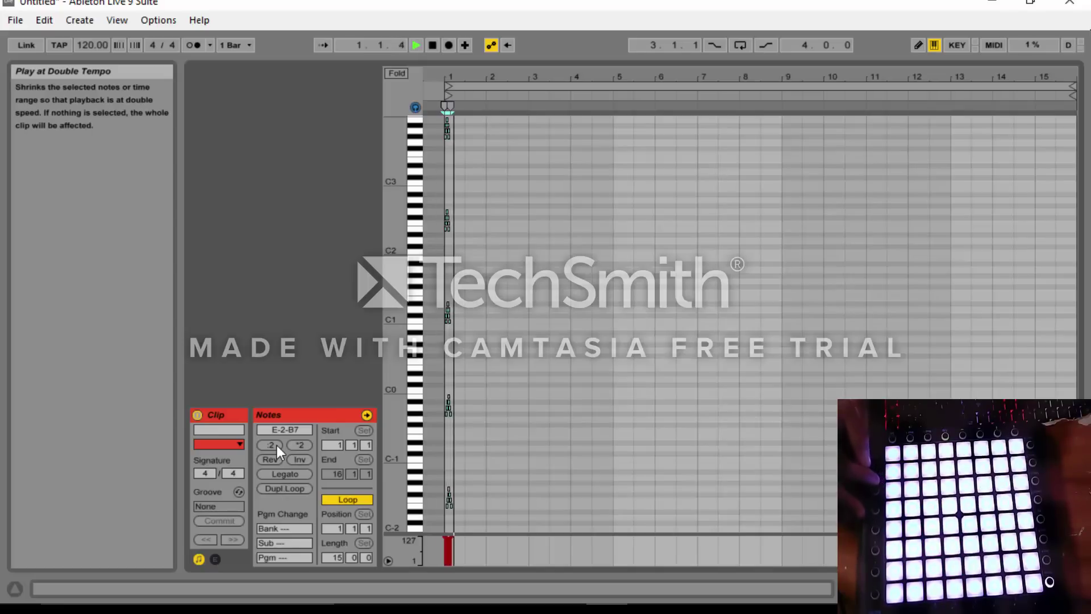
{"action": "key", "text": "space"}
{"action": "key", "text": "space"}
{"action": "key", "text": "space"}
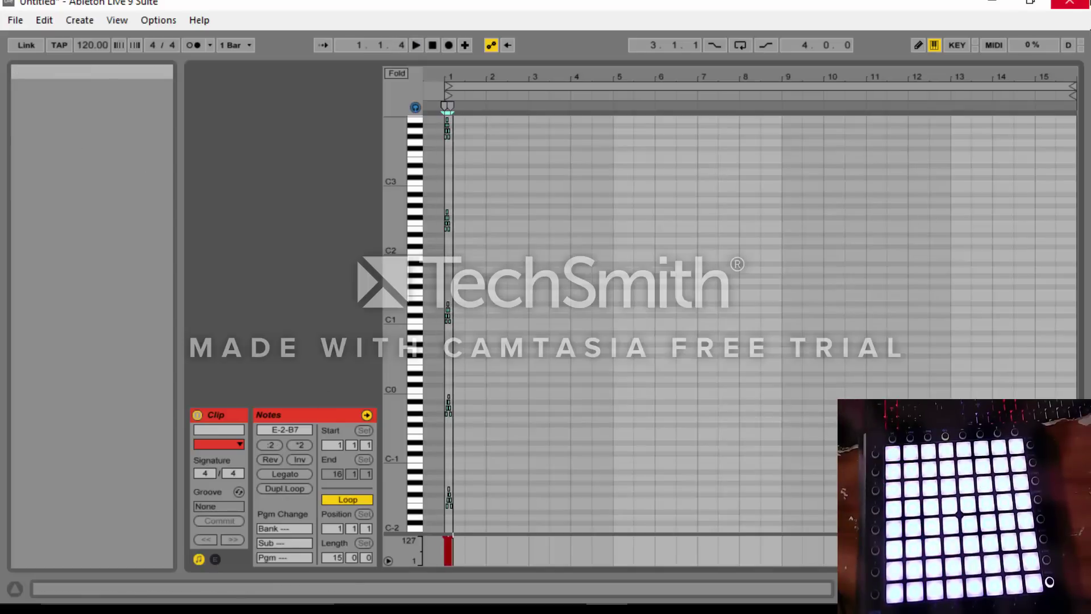
Step: Collapse the note editor and export the 2 MIDI track's clip to the Desktop as a MIDI file named hafe.wave
{"action": "left_click_drag", "start_coordinate": [1042, 58], "coordinate": [1042, 539]}
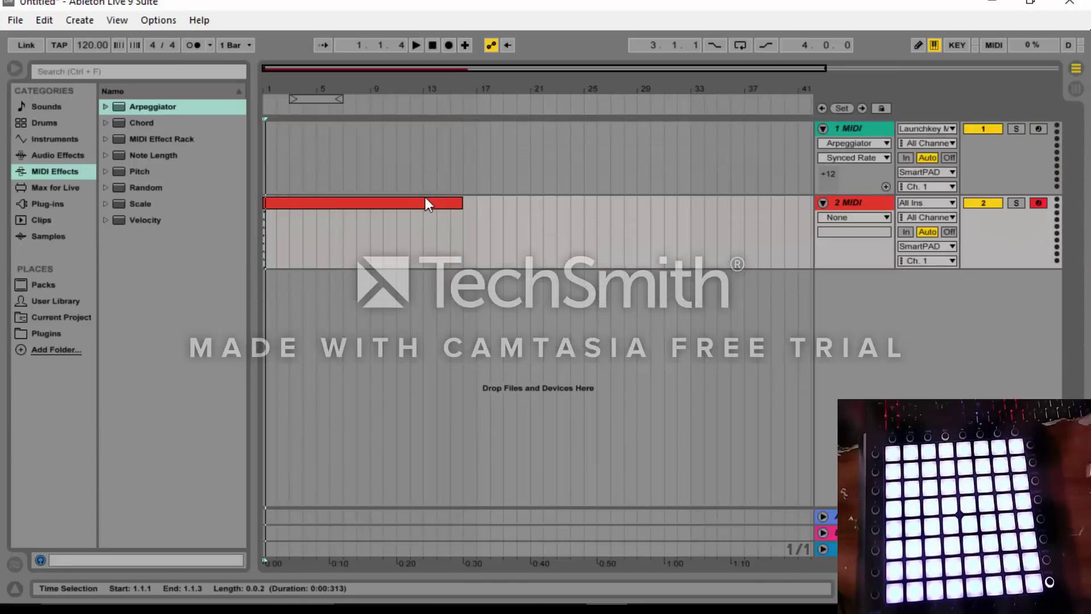
{"action": "left_click_drag", "start_coordinate": [494, 217], "coordinate": [301, 233]}
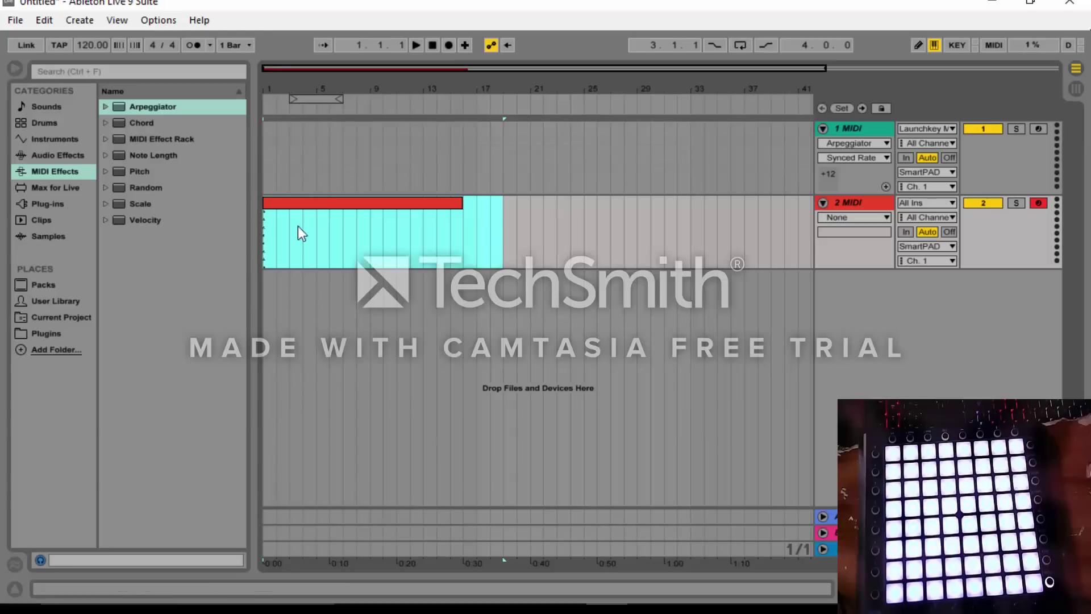
{"action": "right_click", "coordinate": [330, 202]}
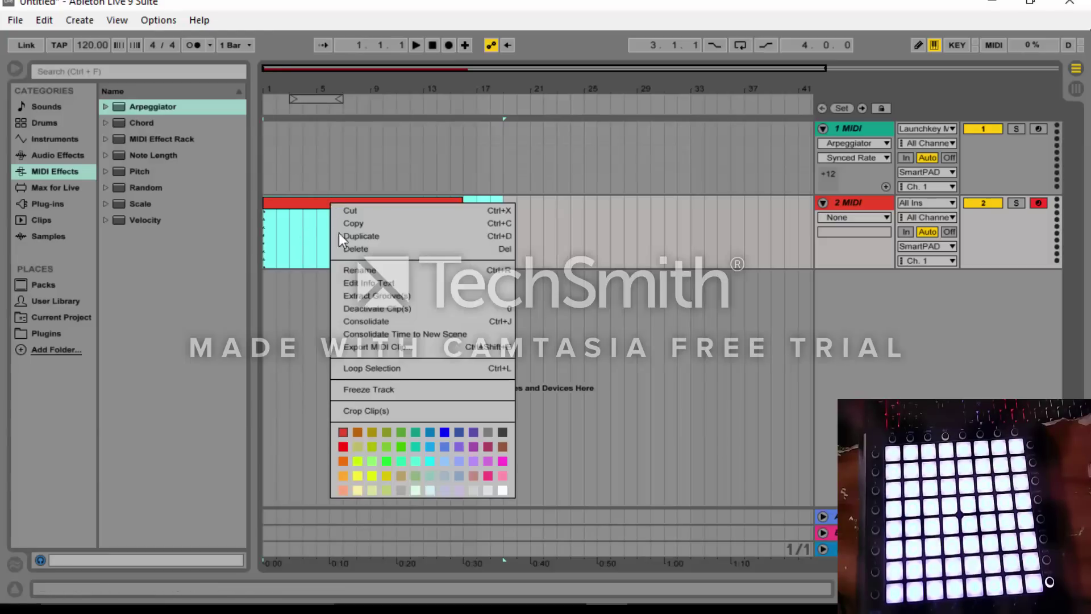
{"action": "left_click", "coordinate": [376, 346]}
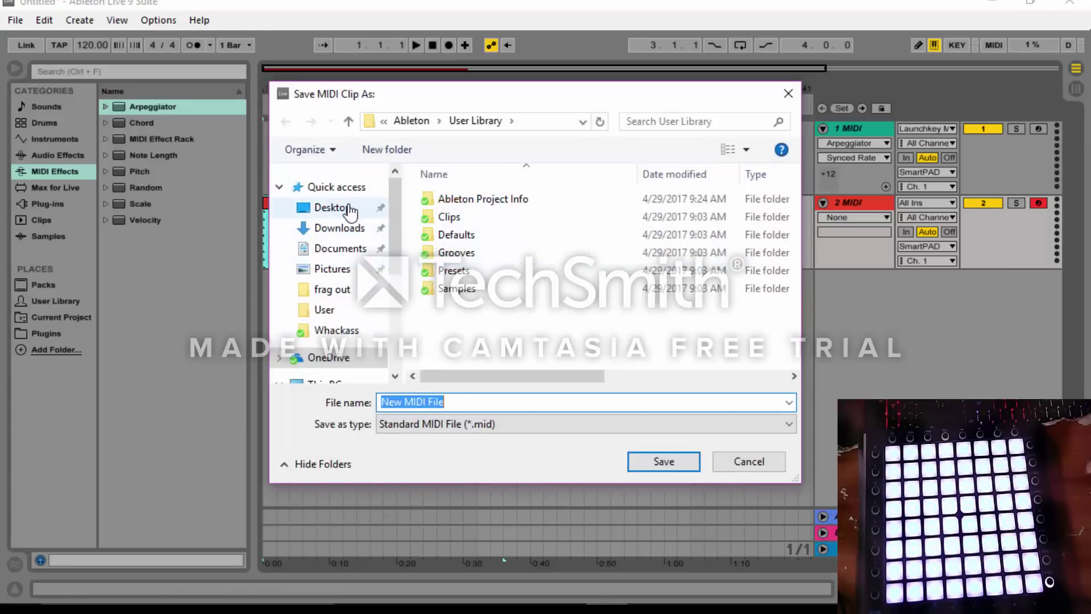
{"action": "left_click", "coordinate": [348, 210]}
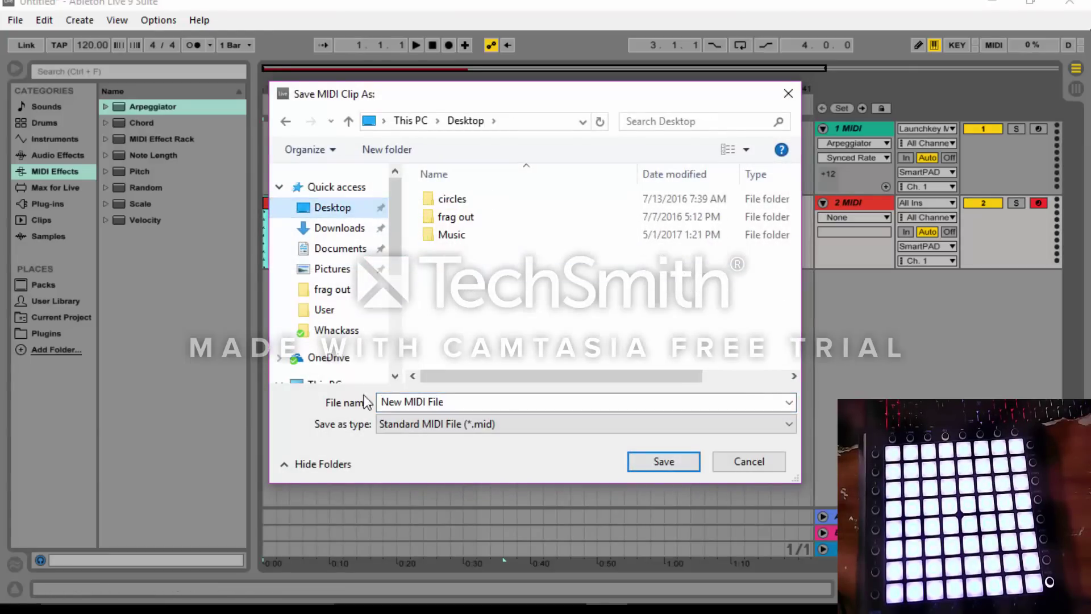
{"action": "left_click", "coordinate": [487, 405]}
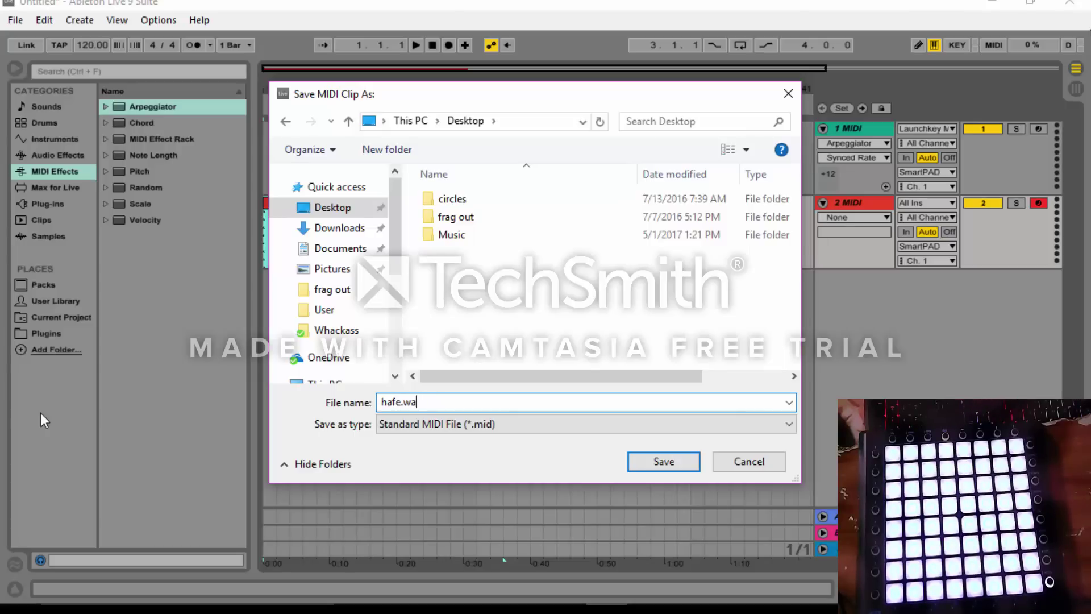
{"action": "key", "text": "Return"}
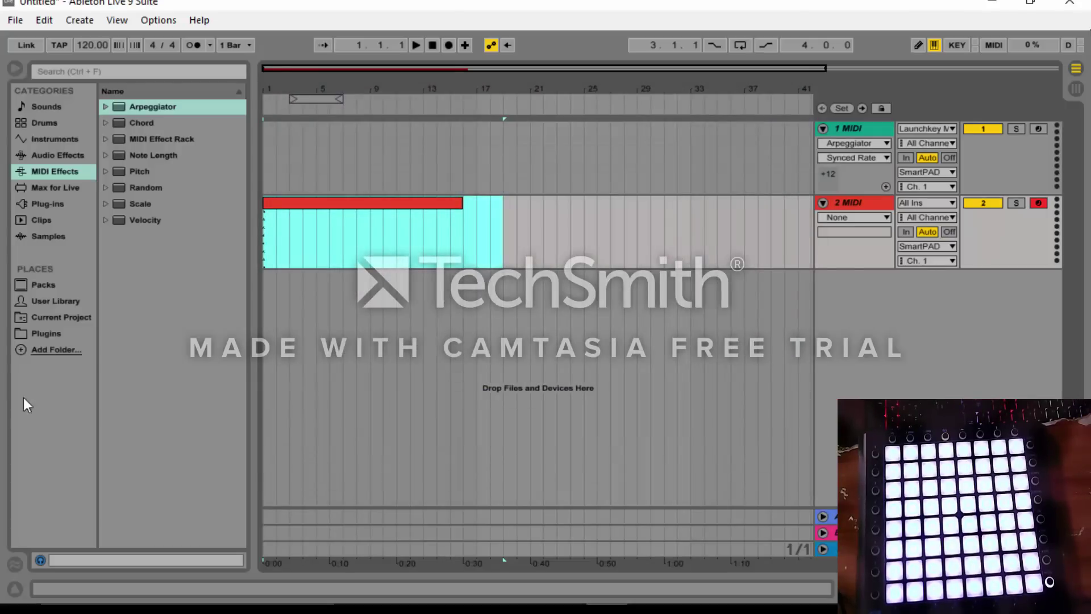
Step: Bring the hafe.wave file from the desktop into the 2 MIDI track at bar 27, importing its tempo and time signature data
{"action": "left_click", "coordinate": [994, 7]}
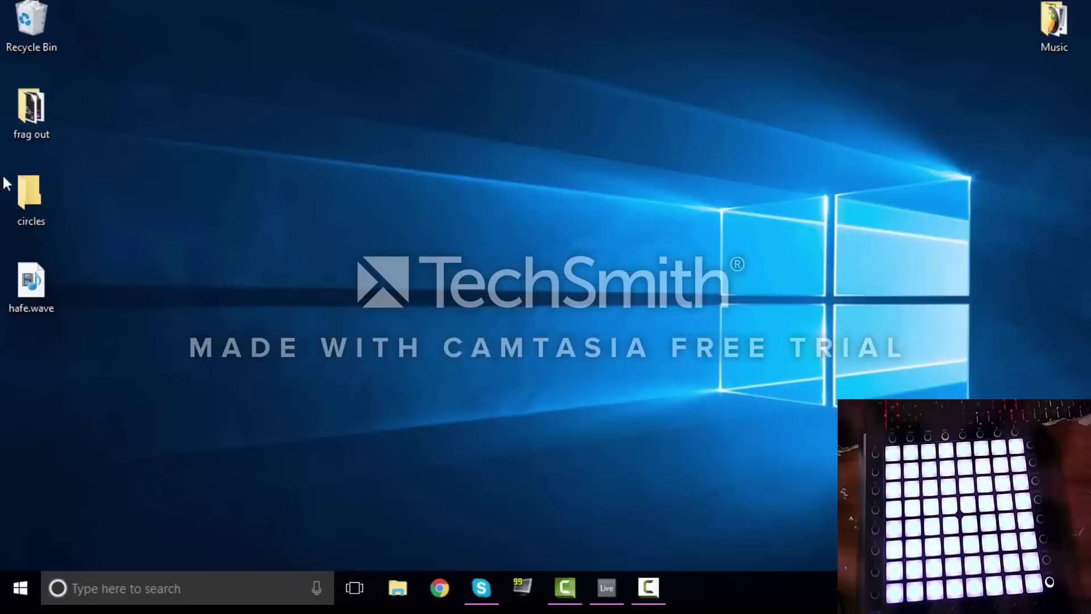
{"action": "left_click_drag", "start_coordinate": [23, 271], "coordinate": [587, 124]}
{"action": "left_click_drag", "start_coordinate": [501, 62], "coordinate": [1057, 233]}
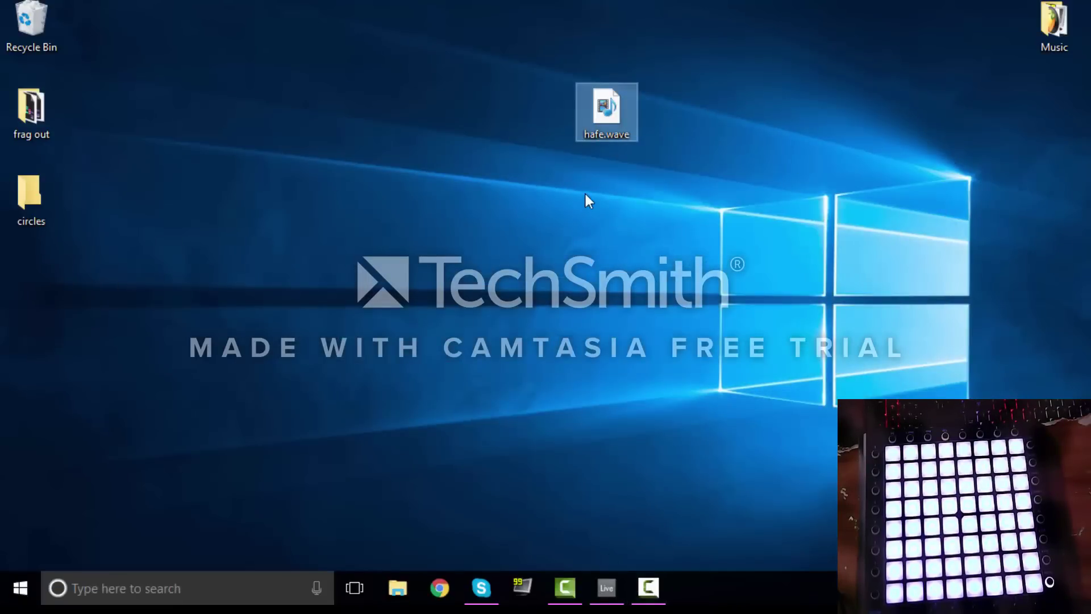
{"action": "mouse_move", "coordinate": [619, 96]}
{"action": "left_mouse_down"}
{"action": "mouse_move", "coordinate": [594, 586]}
{"action": "mouse_move", "coordinate": [608, 177]}
{"action": "mouse_move", "coordinate": [475, 281]}
{"action": "mouse_move", "coordinate": [536, 213]}
{"action": "mouse_move", "coordinate": [604, 230]}
{"action": "left_mouse_up"}
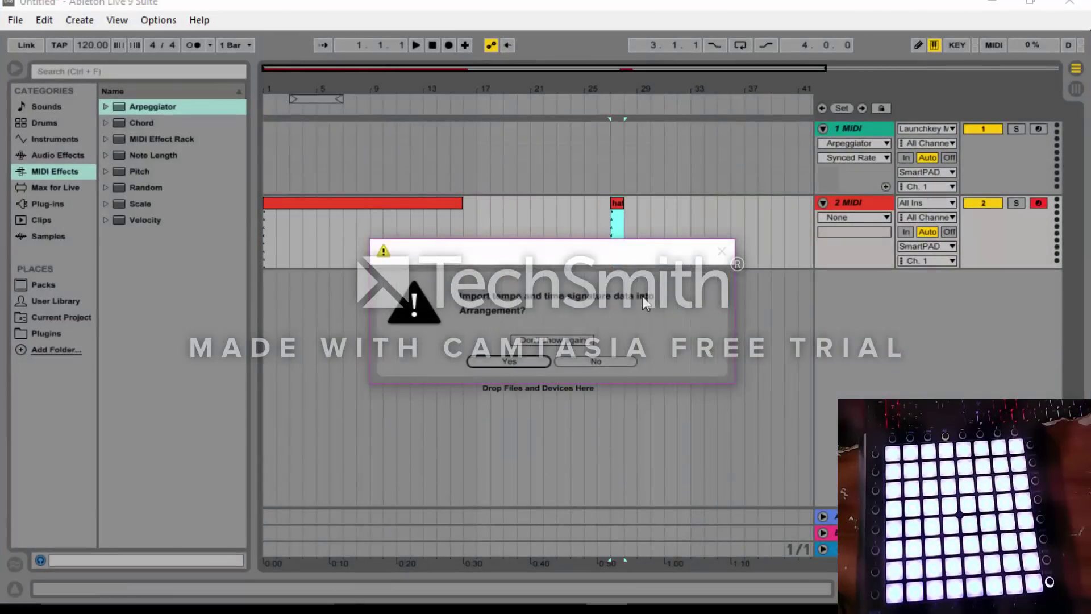
{"action": "left_click", "coordinate": [497, 359]}
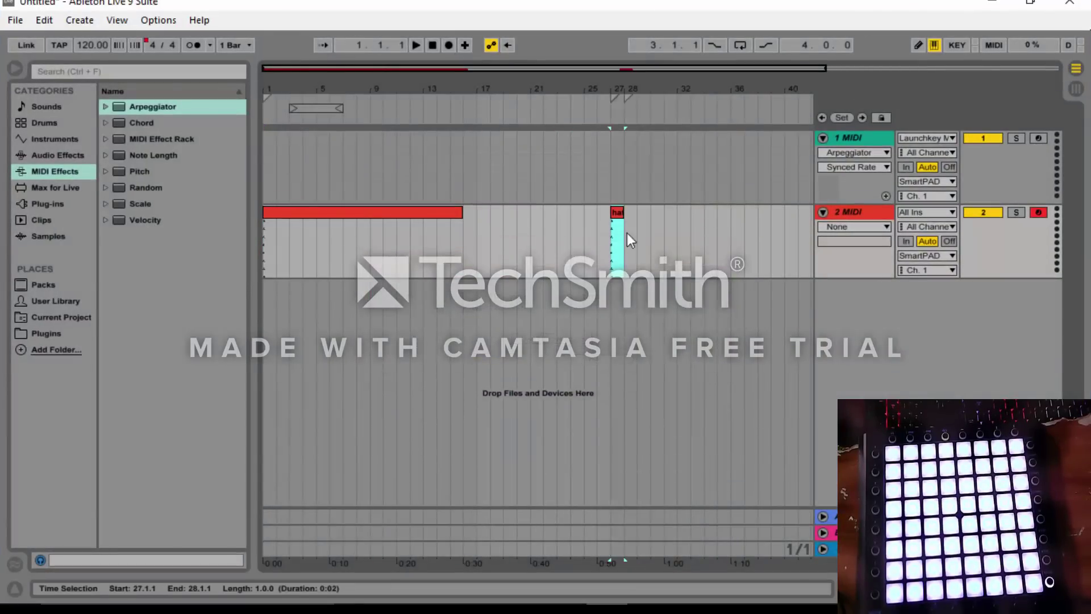
Step: Select the imported hafe.wave clip, then briefly play and stop the arrangement to check the lights
{"action": "left_click", "coordinate": [603, 206]}
{"action": "left_click", "coordinate": [619, 215]}
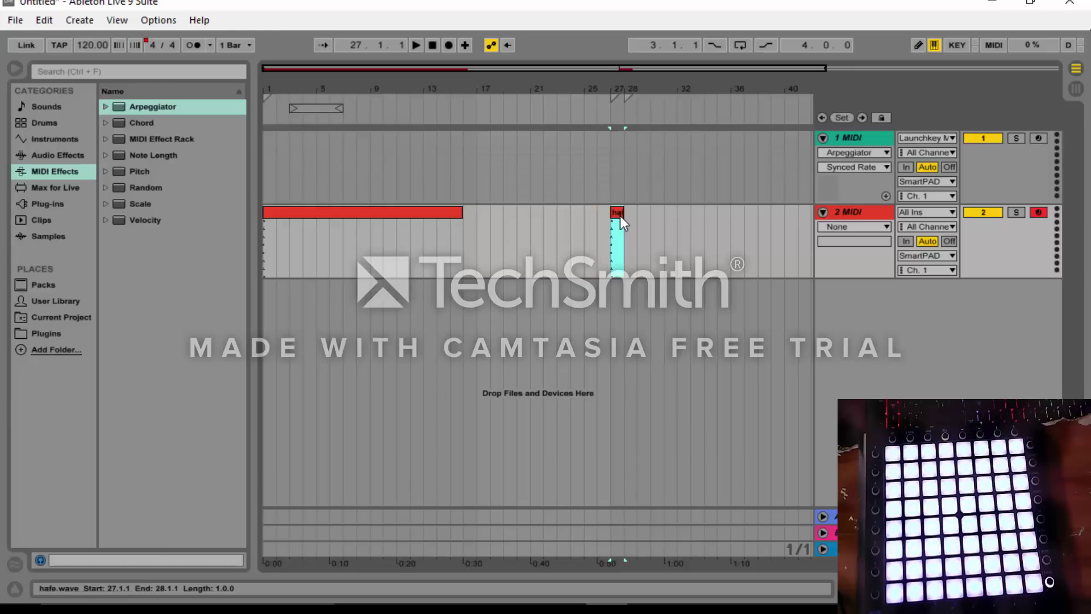
{"action": "left_click", "coordinate": [416, 45]}
{"action": "double_click", "coordinate": [431, 45]}
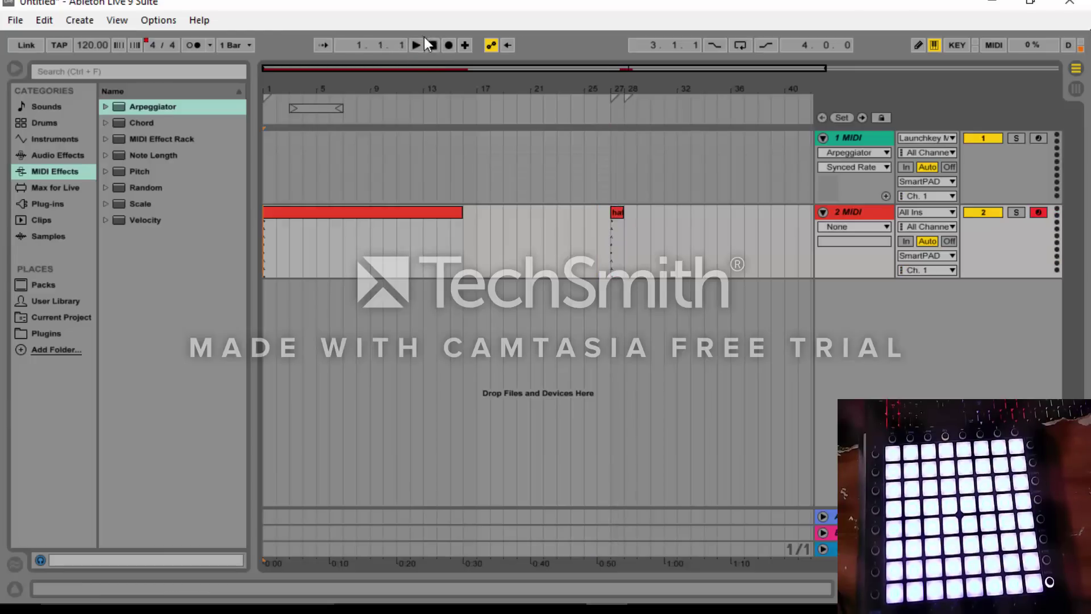
{"action": "left_click", "coordinate": [417, 43]}
{"action": "left_click", "coordinate": [434, 43]}
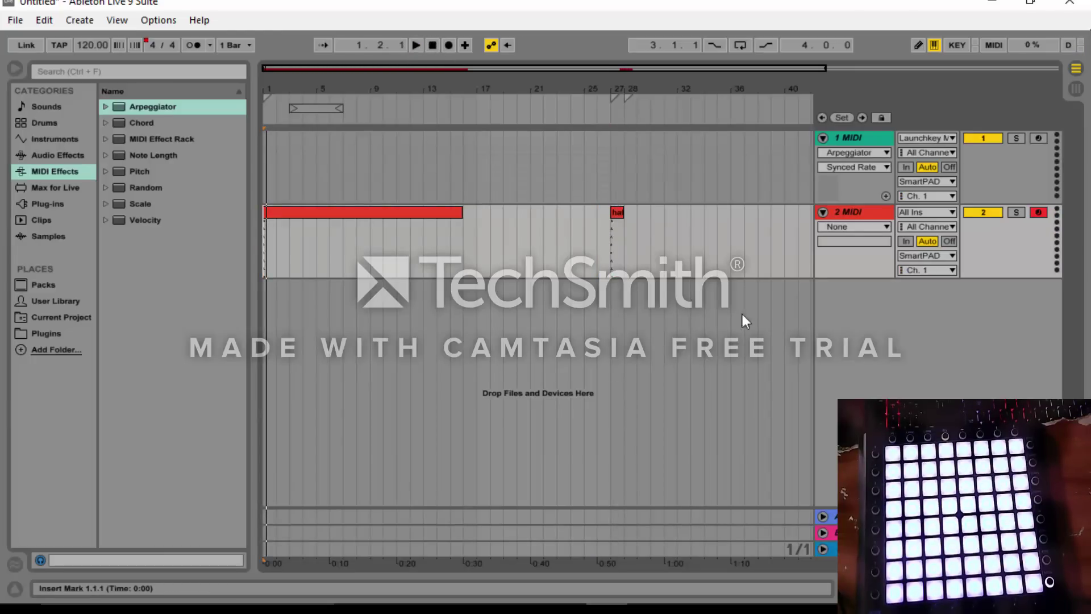
Step: Fold the 2 MIDI track, select the hafe.wave clip at bar 27, and briefly play it from its start
{"action": "double_click", "coordinate": [847, 213]}
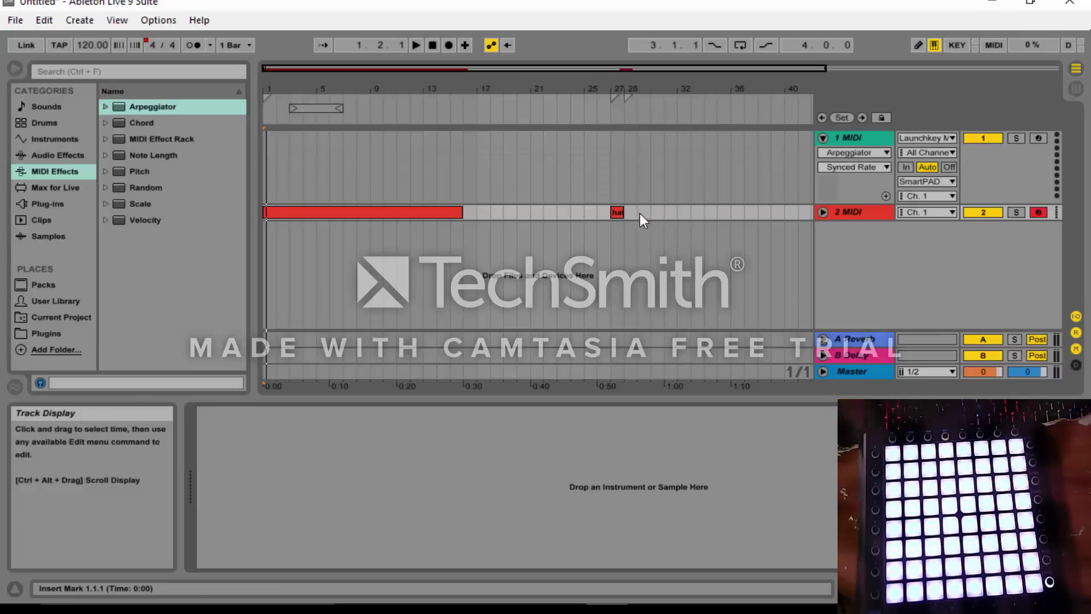
{"action": "left_click", "coordinate": [613, 213]}
{"action": "left_click", "coordinate": [625, 213]}
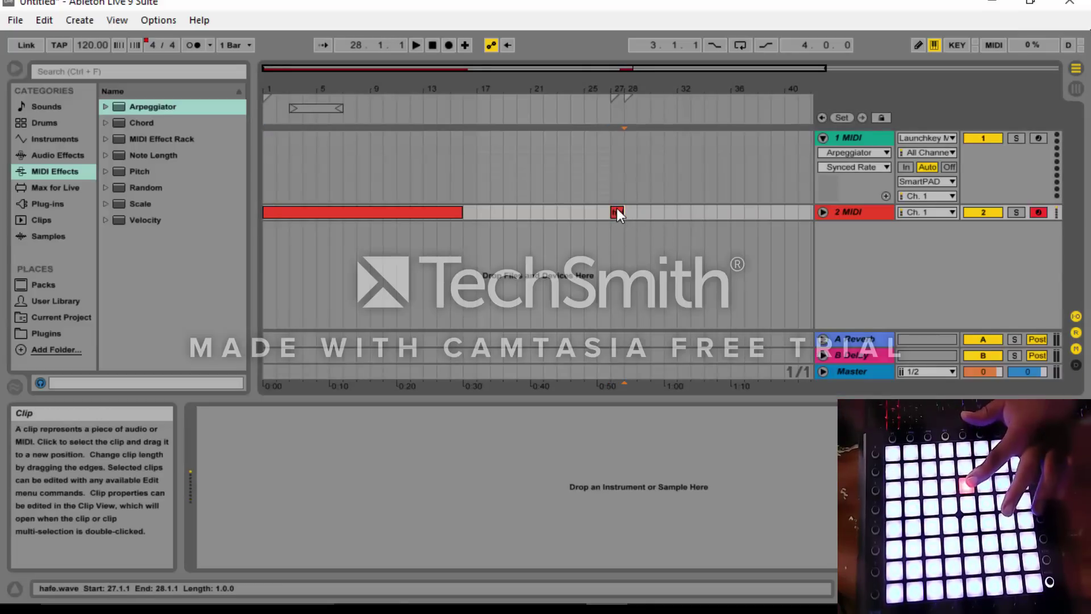
{"action": "mouse_move", "coordinate": [618, 210]}
{"action": "left_mouse_down"}
{"action": "mouse_move", "coordinate": [638, 335]}
{"action": "mouse_move", "coordinate": [630, 224]}
{"action": "mouse_move", "coordinate": [616, 211]}
{"action": "left_mouse_up"}
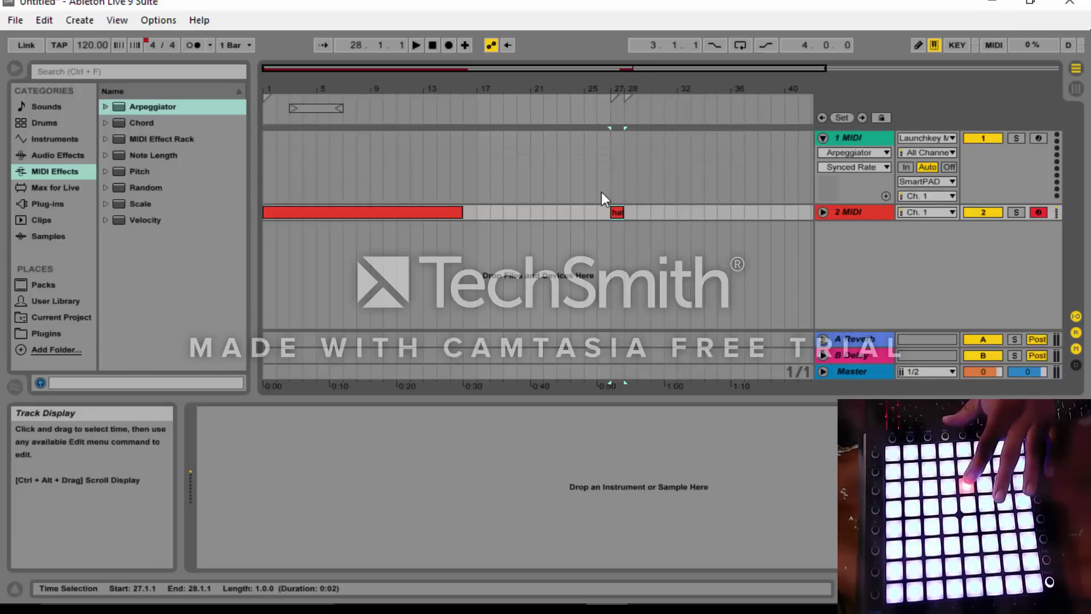
{"action": "left_click", "coordinate": [416, 44]}
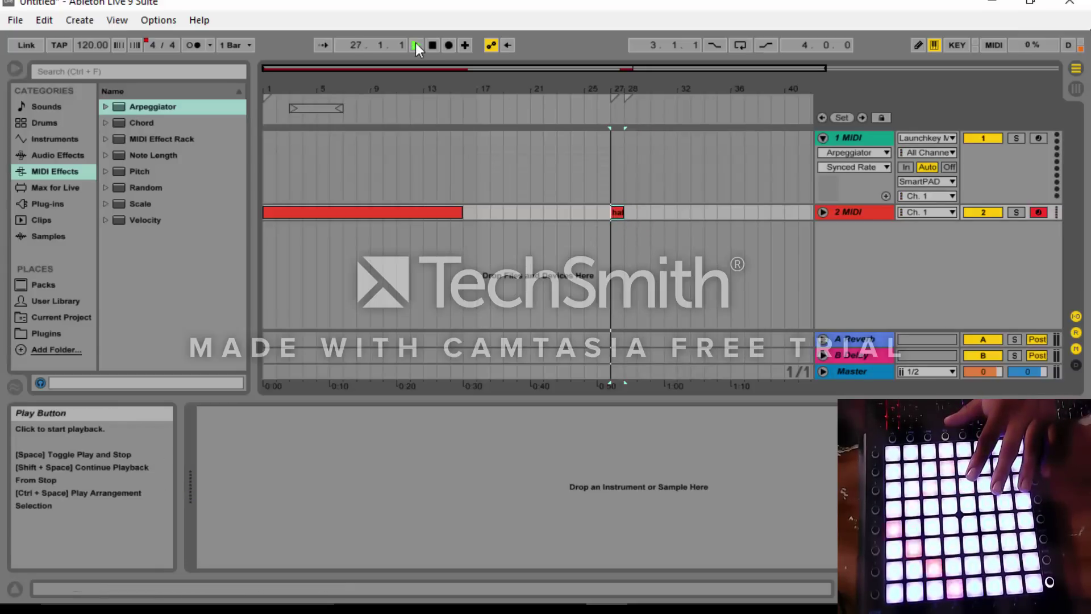
{"action": "left_click", "coordinate": [431, 43]}
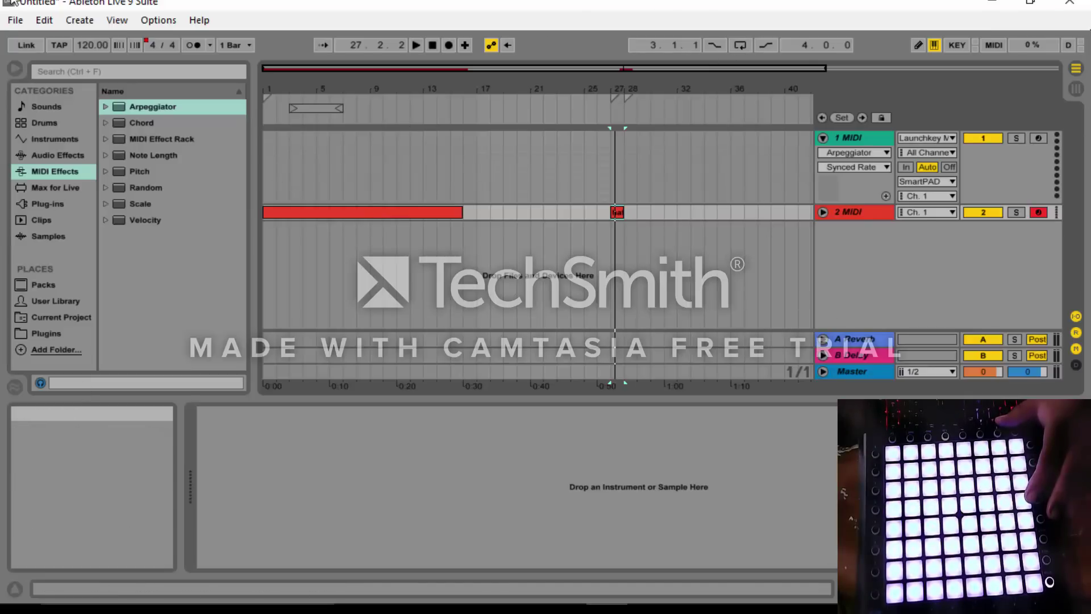
Step: Open the recent set Frag Out Project smartpad.als without saving the changes to Untitled
{"action": "left_click", "coordinate": [16, 21]}
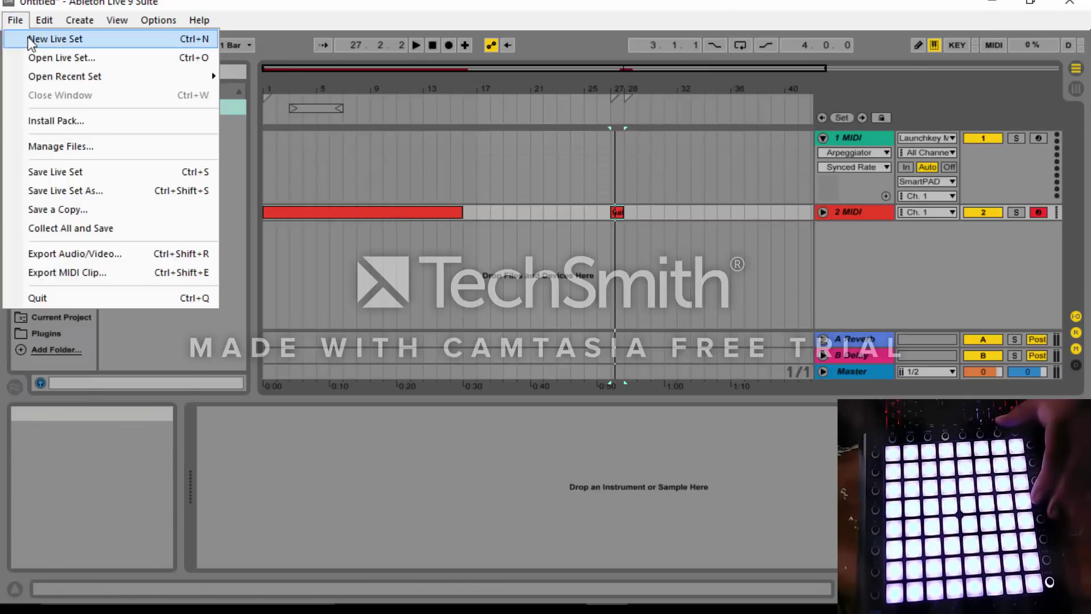
{"action": "mouse_move", "coordinate": [54, 77]}
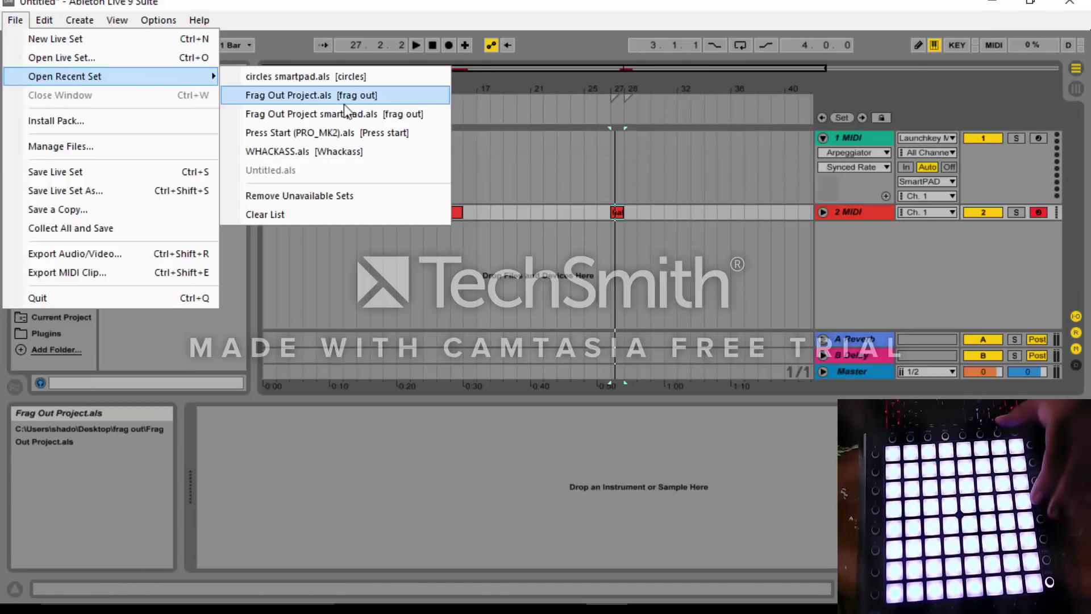
{"action": "left_click", "coordinate": [292, 113]}
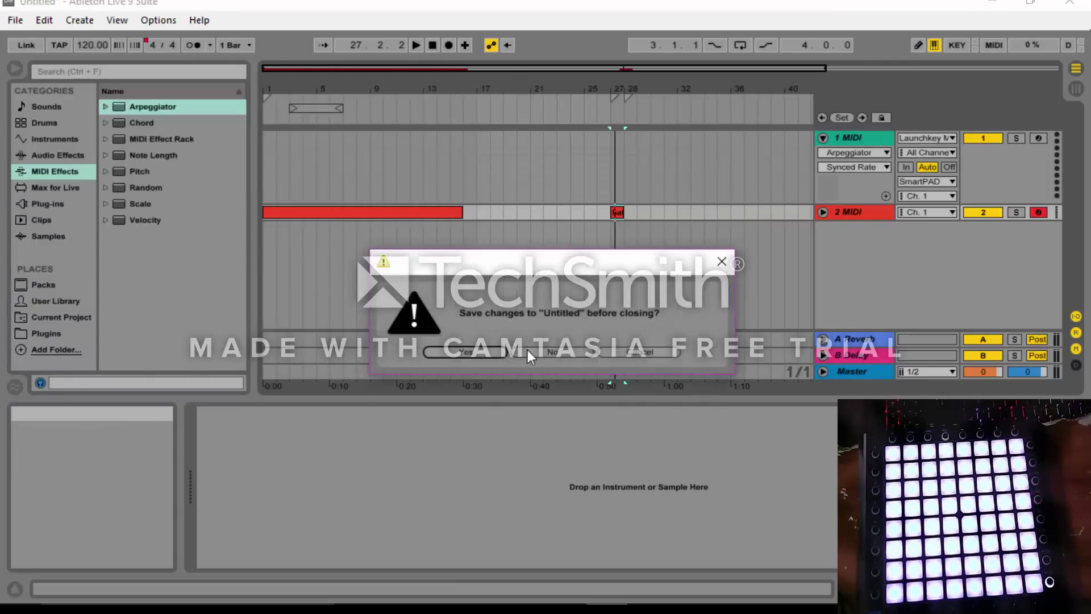
{"action": "left_click", "coordinate": [527, 350]}
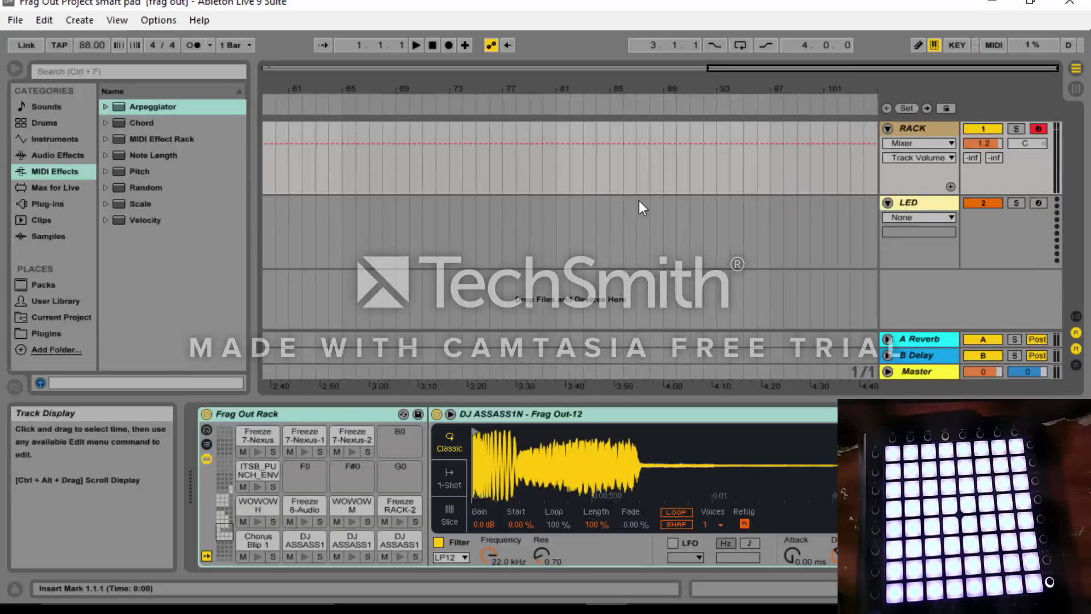
Step: Route the LED track's MIDI output to Launchkey MK2 Output (SmartPAD) in Session View, and return to Arrangement View
{"action": "mouse_move", "coordinate": [171, 602]}
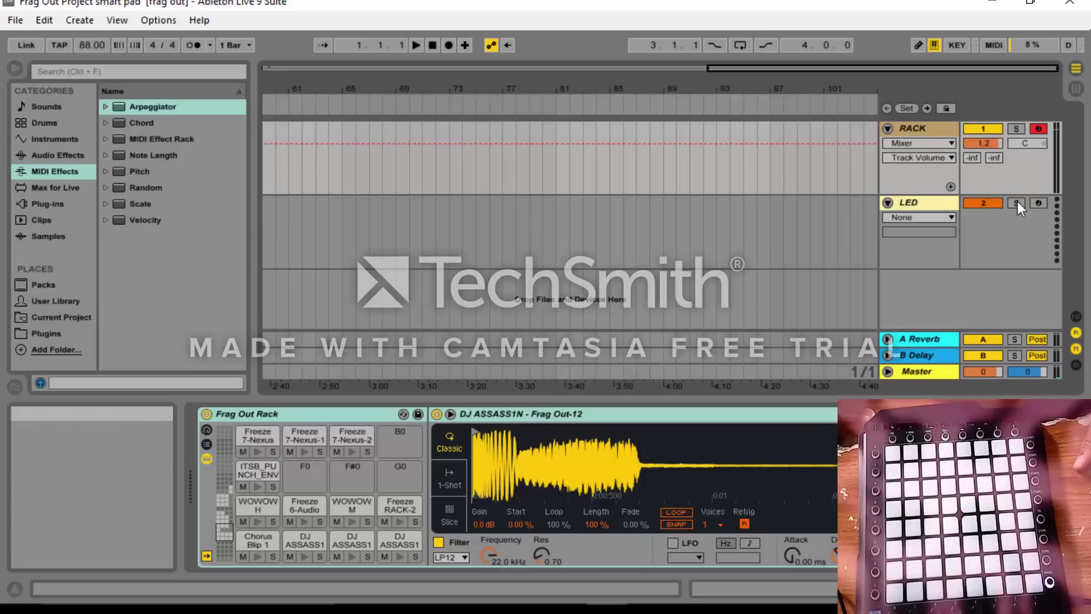
{"action": "key", "text": "Tab"}
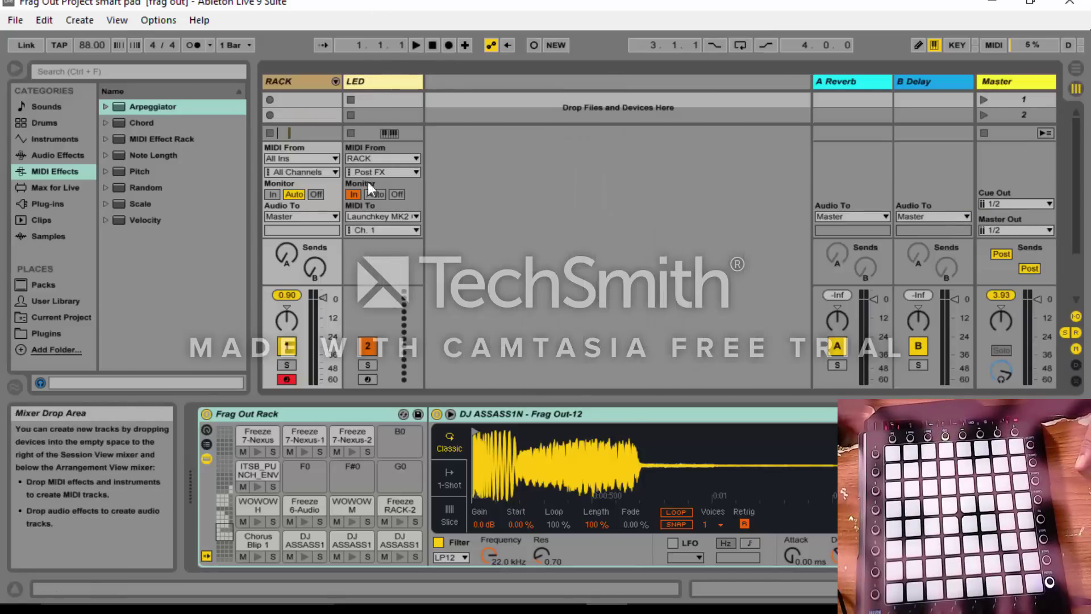
{"action": "left_click", "coordinate": [404, 217]}
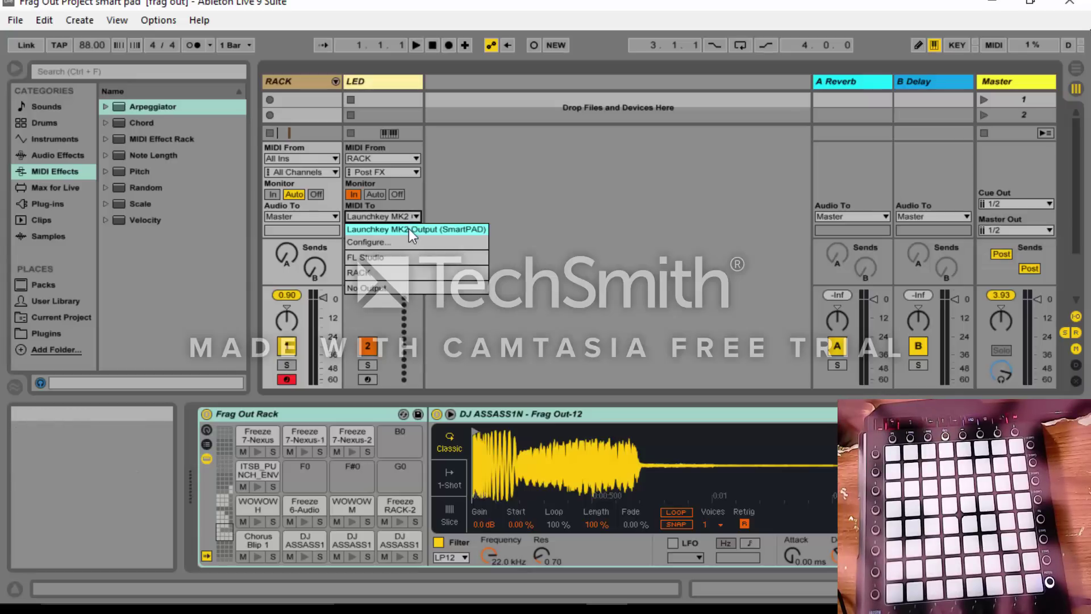
{"action": "left_click", "coordinate": [408, 228]}
{"action": "left_click", "coordinate": [399, 229]}
{"action": "left_click", "coordinate": [399, 229]}
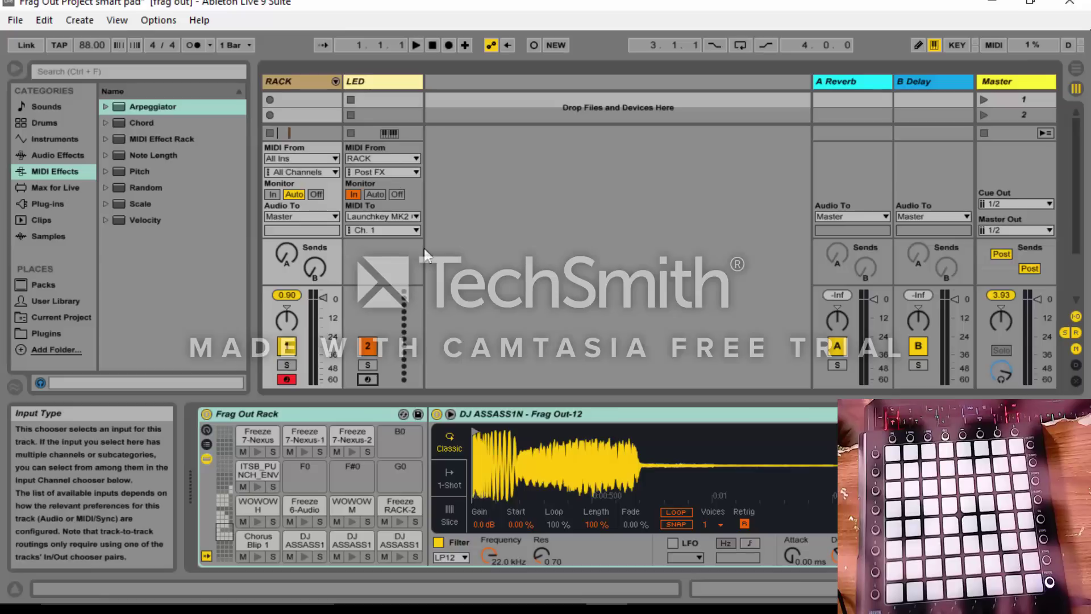
{"action": "left_click", "coordinate": [1076, 68]}
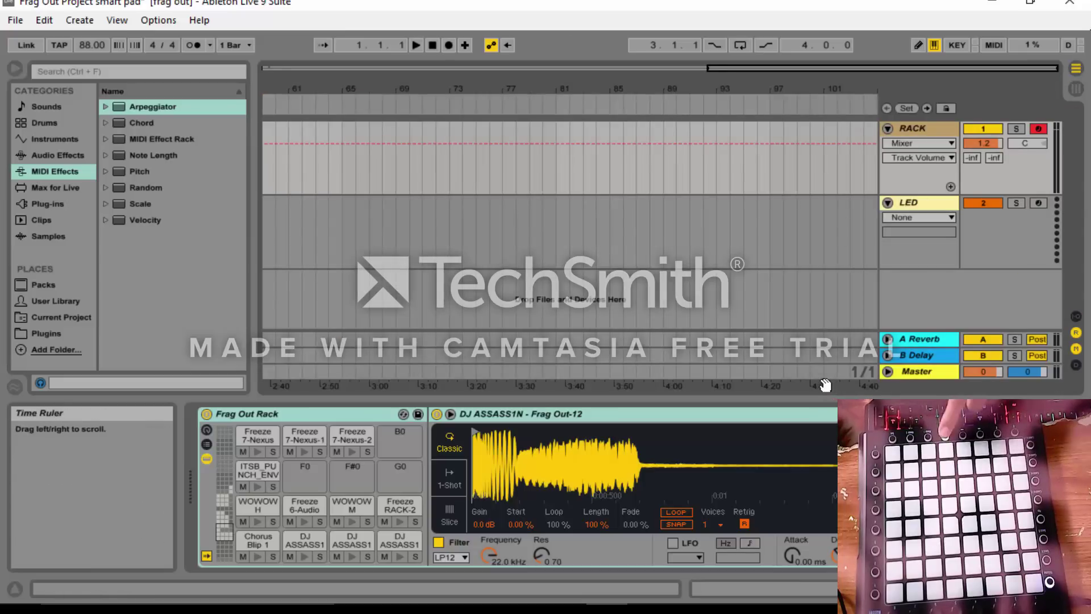
Step: Show the RACK track's Frag Out Rack and examine its lowest and highest pad ranges
{"action": "double_click", "coordinate": [915, 129]}
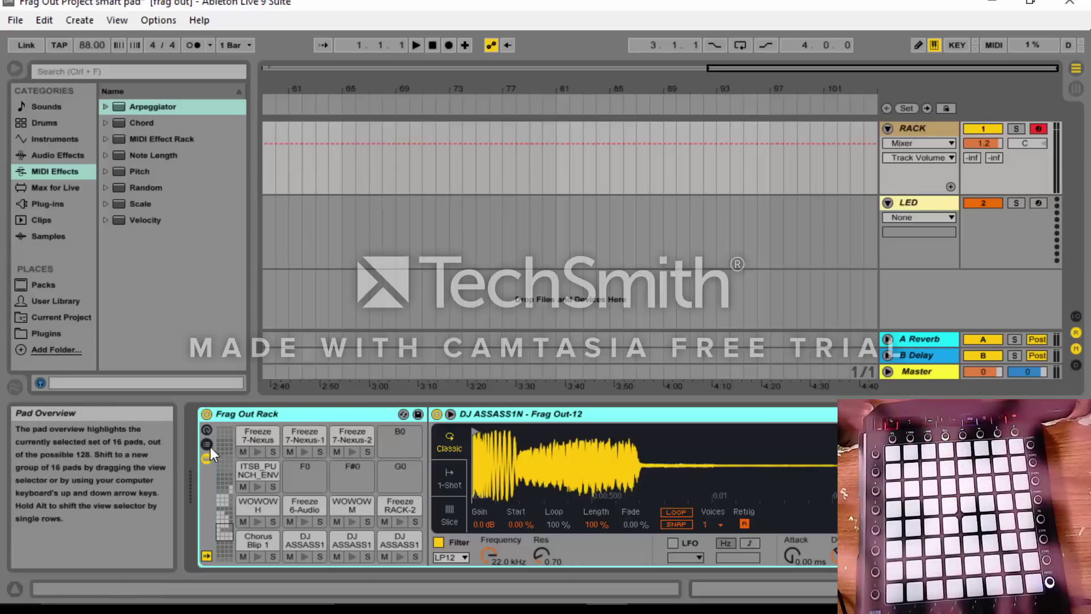
{"action": "left_click_drag", "start_coordinate": [224, 532], "coordinate": [224, 553]}
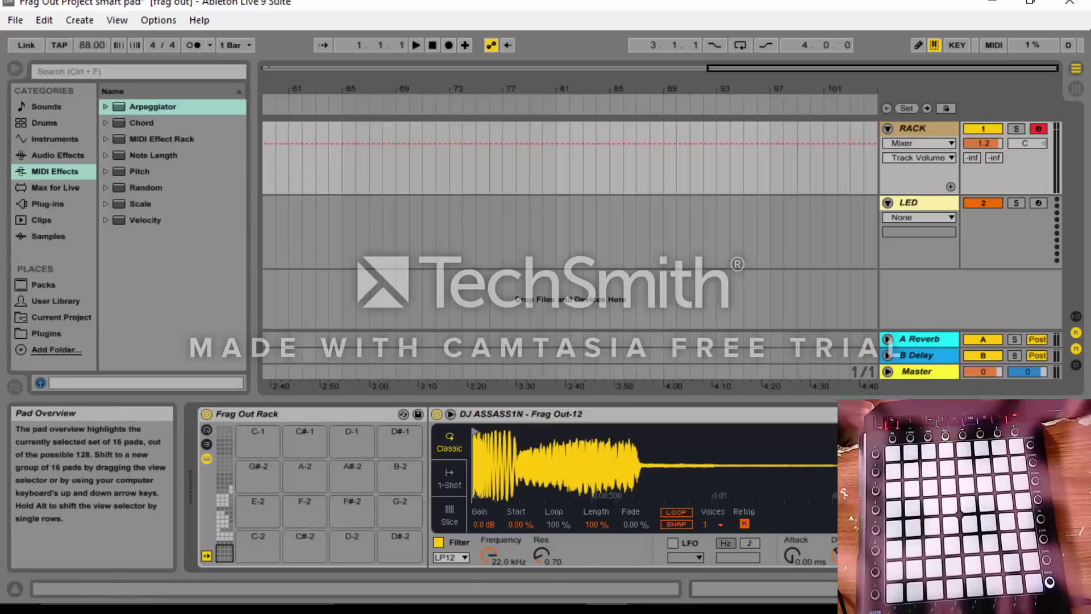
{"action": "mouse_move", "coordinate": [158, 601]}
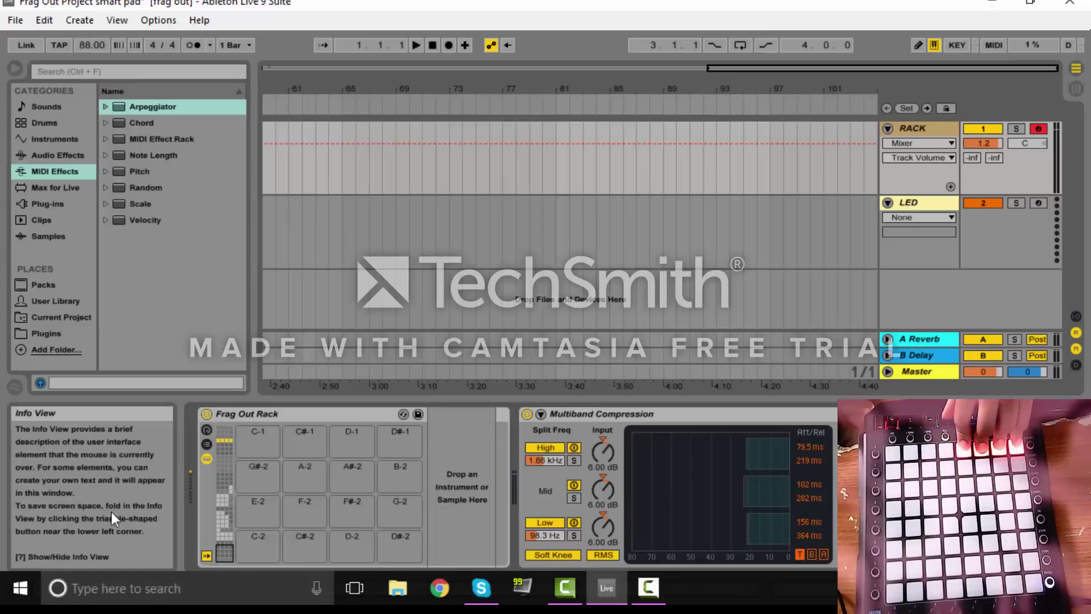
{"action": "left_click", "coordinate": [224, 439]}
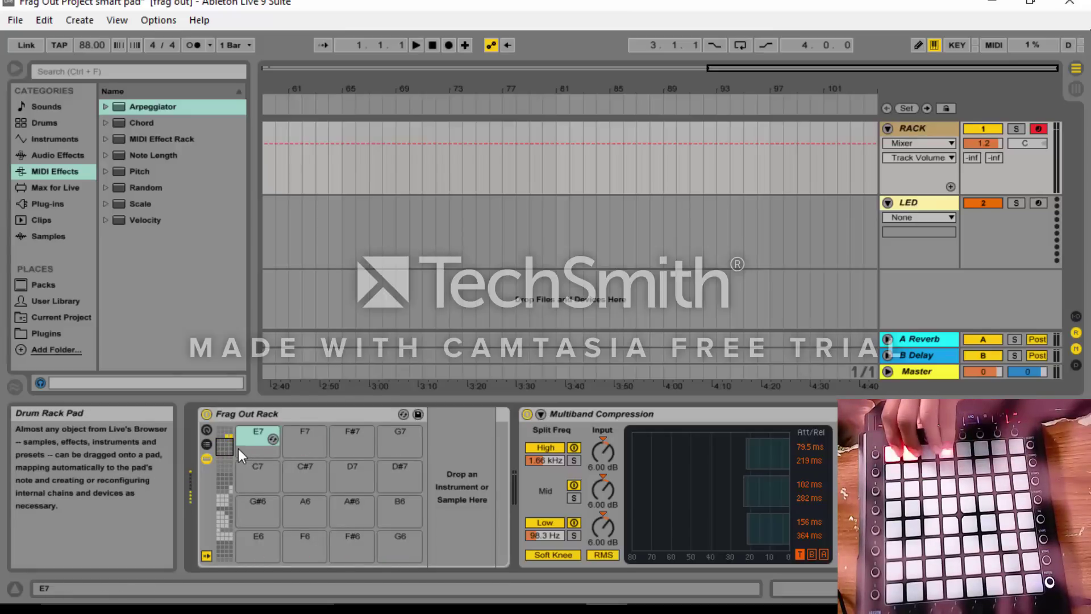
{"action": "mouse_move", "coordinate": [226, 447]}
{"action": "left_mouse_down"}
{"action": "mouse_move", "coordinate": [226, 435]}
{"action": "mouse_move", "coordinate": [227, 446]}
{"action": "left_mouse_up"}
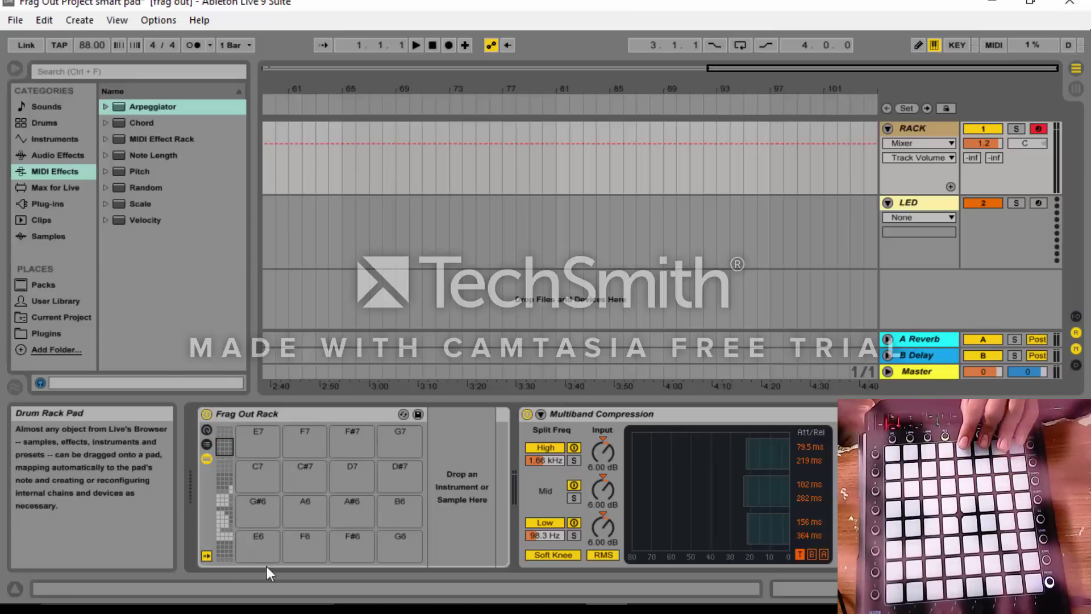
Step: In the Frag Out Rack, move the DJ ASSASS1N - Frag Out-3 pad from E2 to E7 and Freeze RACK from G#2 to C6
{"action": "left_click", "coordinate": [225, 503]}
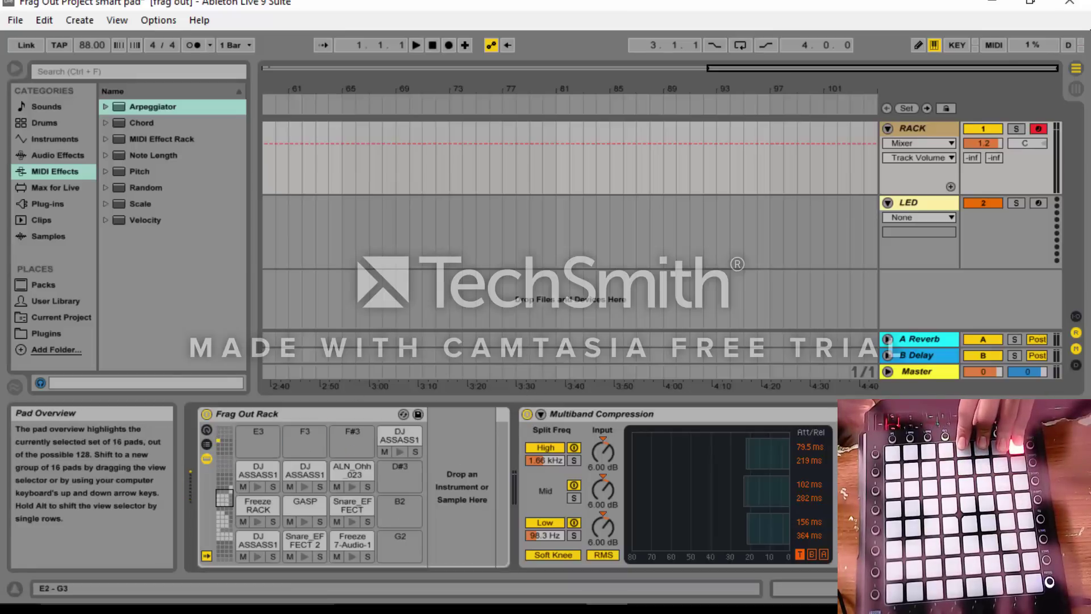
{"action": "left_click", "coordinate": [255, 538]}
{"action": "left_click", "coordinate": [221, 448]}
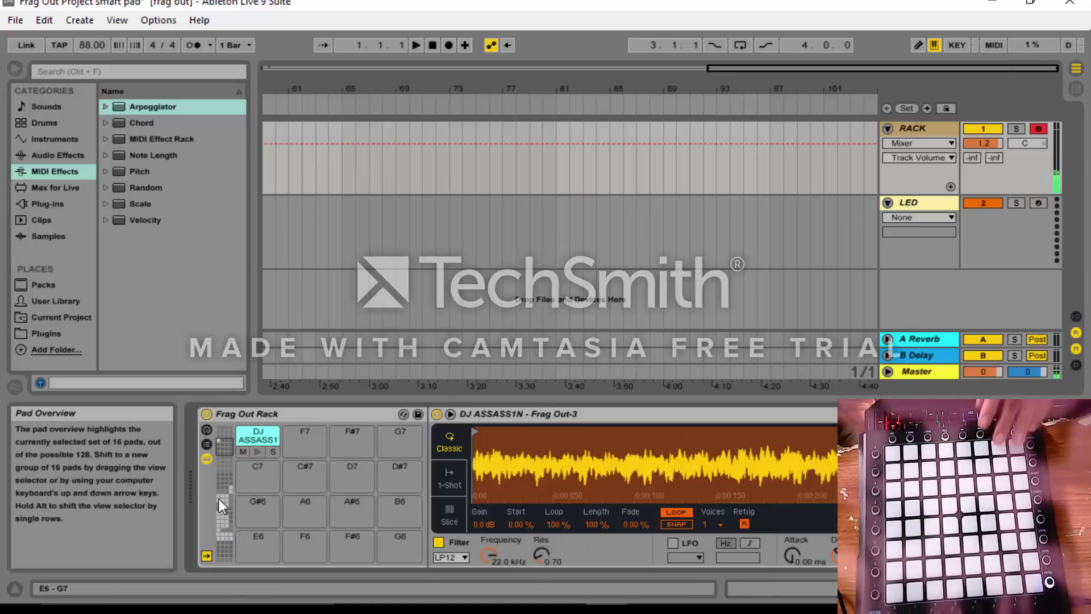
{"action": "left_click", "coordinate": [223, 504]}
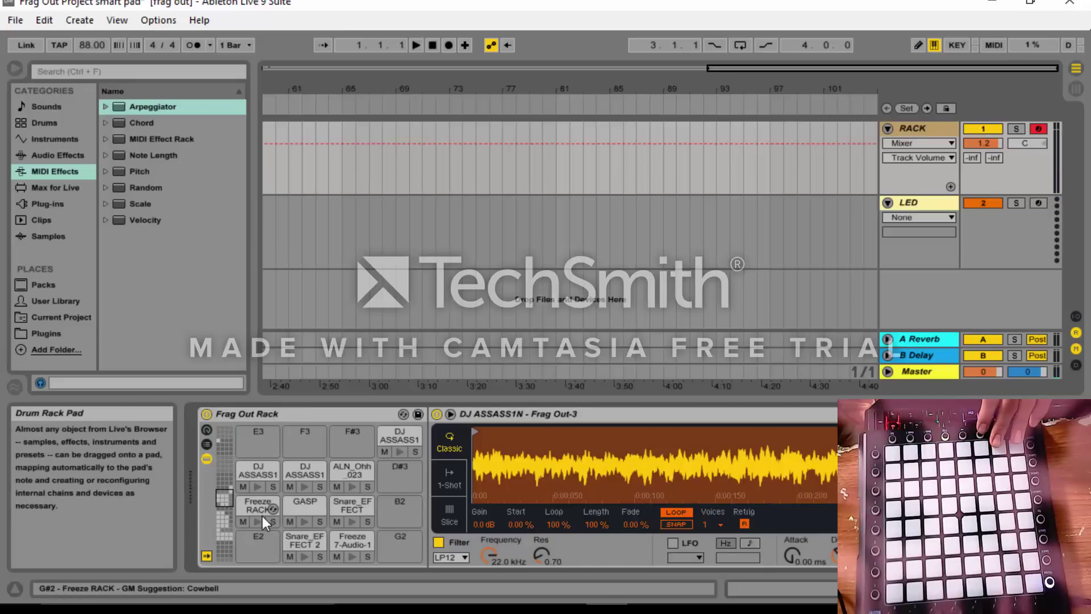
{"action": "left_click_drag", "start_coordinate": [254, 505], "coordinate": [254, 438]}
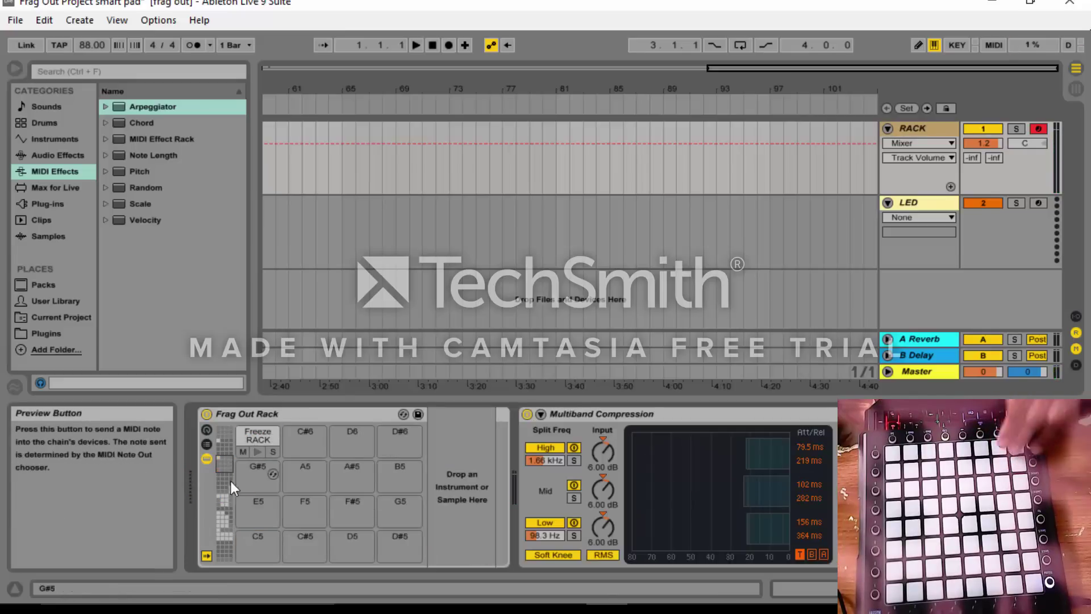
Step: Move the DJ ASSASS1N - Frag Out-1 pad from C3 to G#4 and Snare_EFFECT 2 from F2 to F7
{"action": "left_click", "coordinate": [223, 492]}
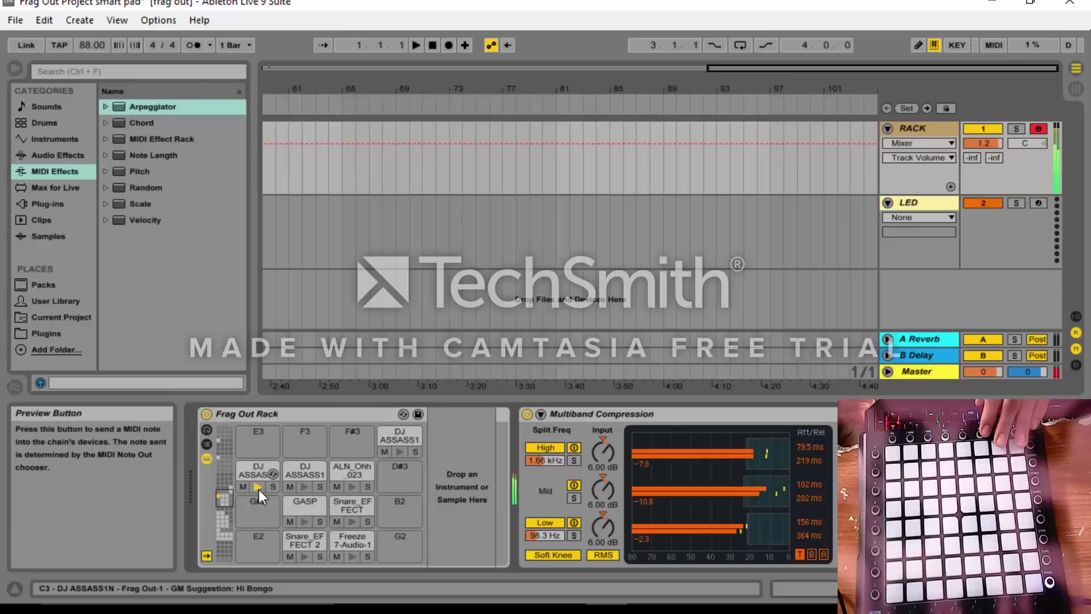
{"action": "left_click_drag", "start_coordinate": [257, 470], "coordinate": [254, 448]}
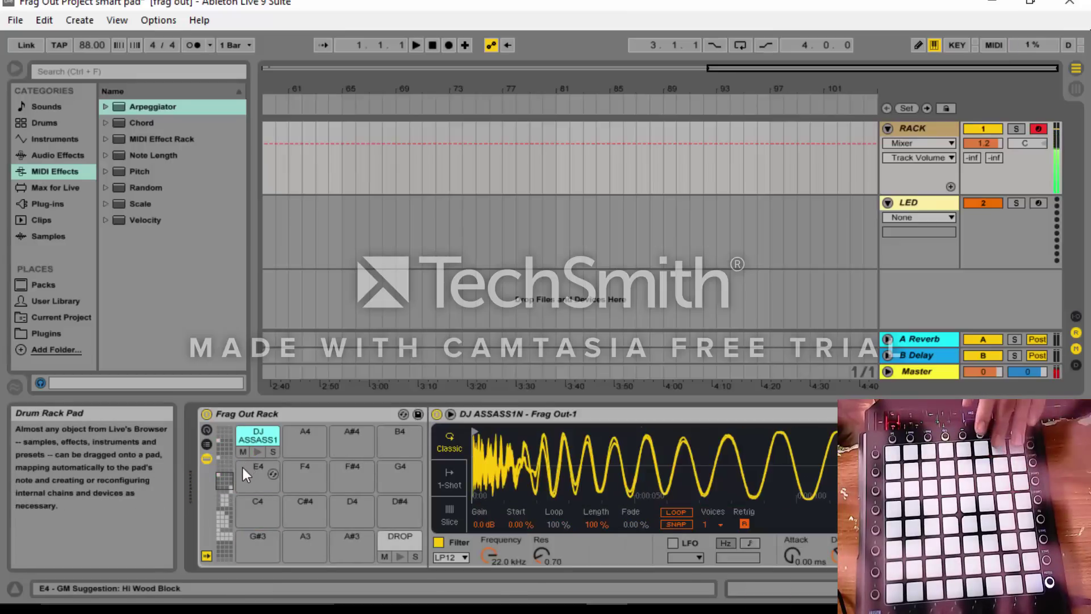
{"action": "left_click", "coordinate": [240, 469]}
{"action": "left_click", "coordinate": [226, 496]}
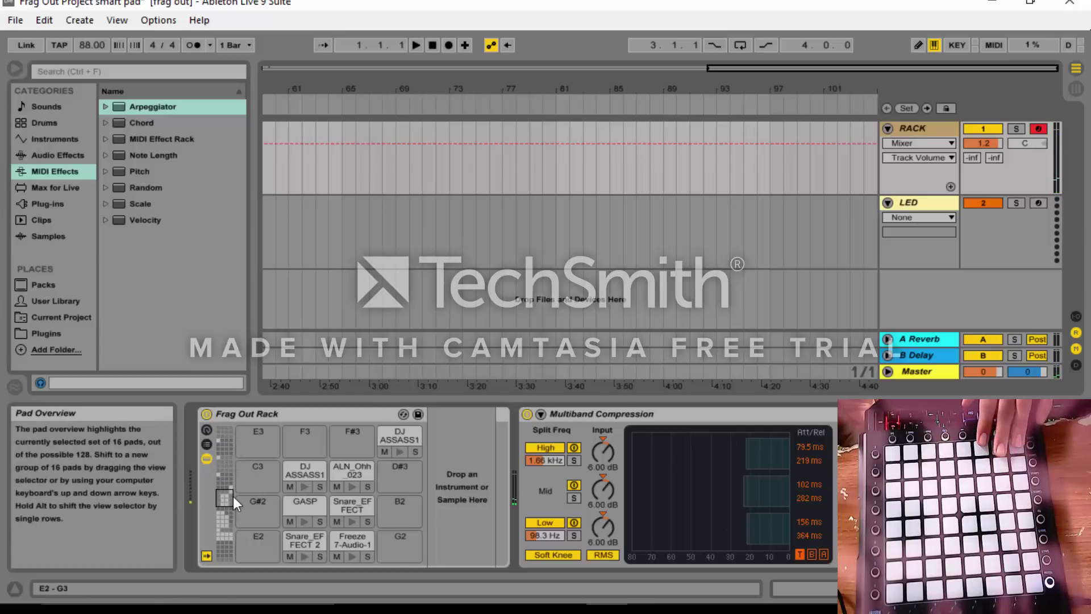
{"action": "left_click_drag", "start_coordinate": [298, 544], "coordinate": [292, 445]}
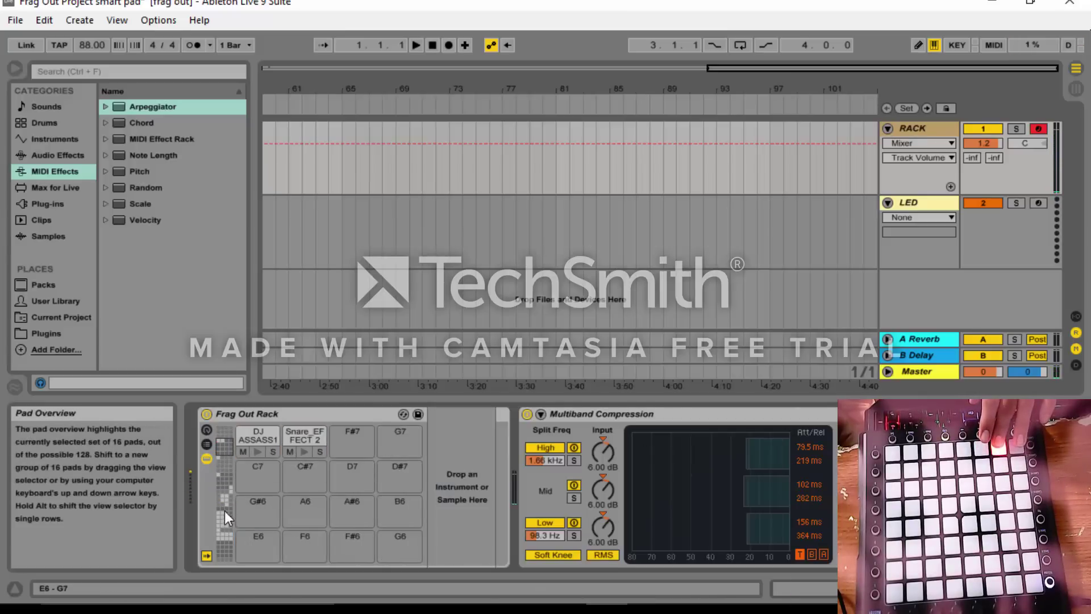
Step: Move the Freeze 7-Audio-1 pad from F#2 to F#7 in the Frag Out Rack
{"action": "left_click", "coordinate": [225, 501]}
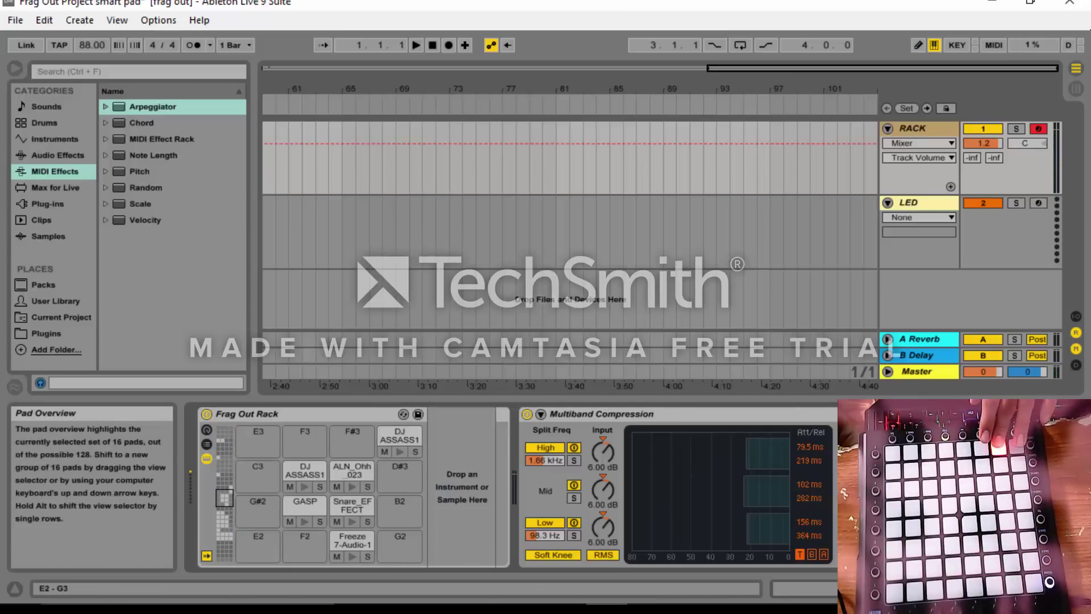
{"action": "left_click", "coordinate": [353, 537]}
{"action": "left_click", "coordinate": [236, 442]}
{"action": "left_click_drag", "start_coordinate": [237, 441], "coordinate": [284, 462]}
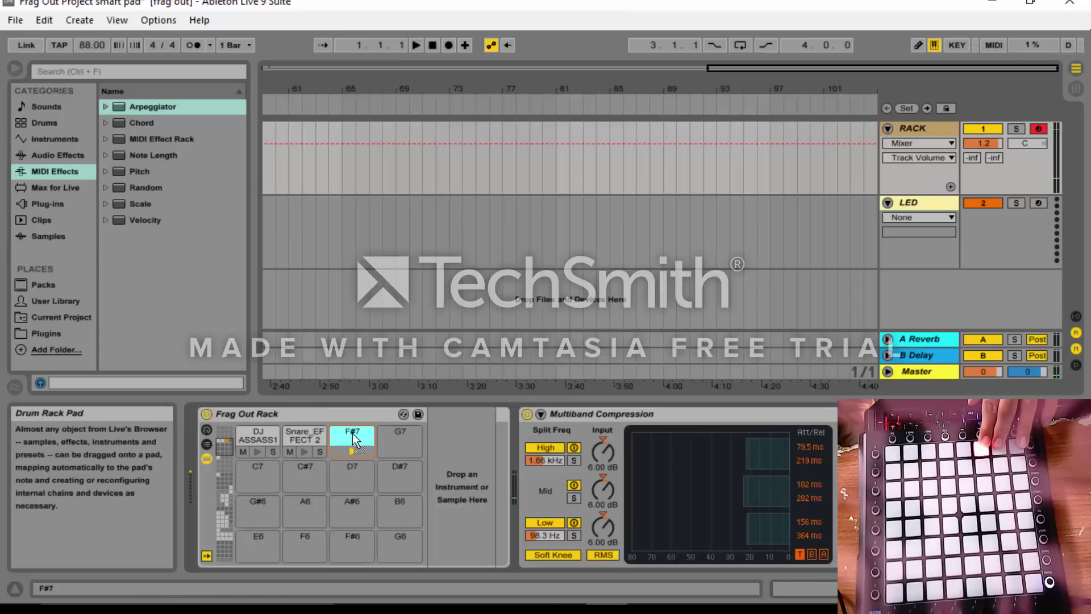
{"action": "left_click_drag", "start_coordinate": [352, 440], "coordinate": [352, 442]}
Step: Move the GASP pad from A2 to C#6 and the Snare_EFFECT pad from A#2 to D6
{"action": "left_click", "coordinate": [223, 500]}
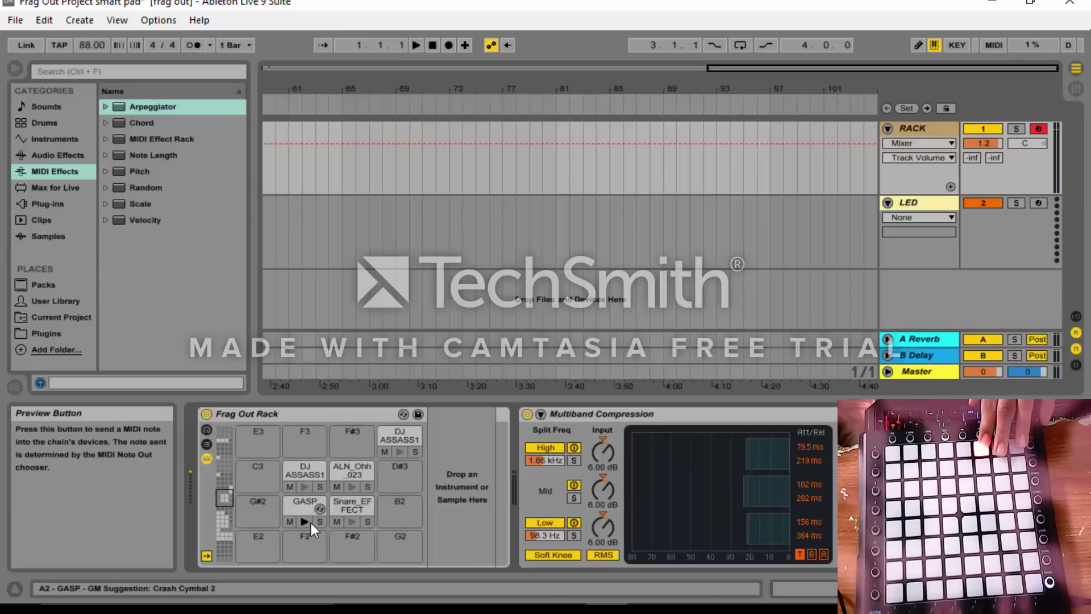
{"action": "left_click_drag", "start_coordinate": [302, 501], "coordinate": [294, 453]}
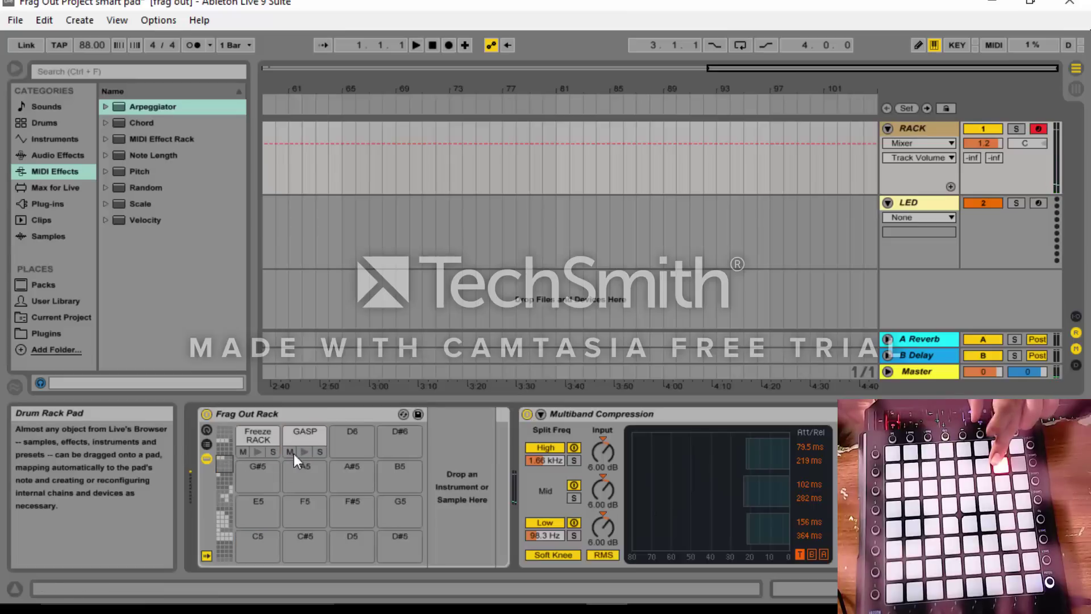
{"action": "left_click", "coordinate": [226, 492]}
{"action": "left_click_drag", "start_coordinate": [353, 508], "coordinate": [230, 460]}
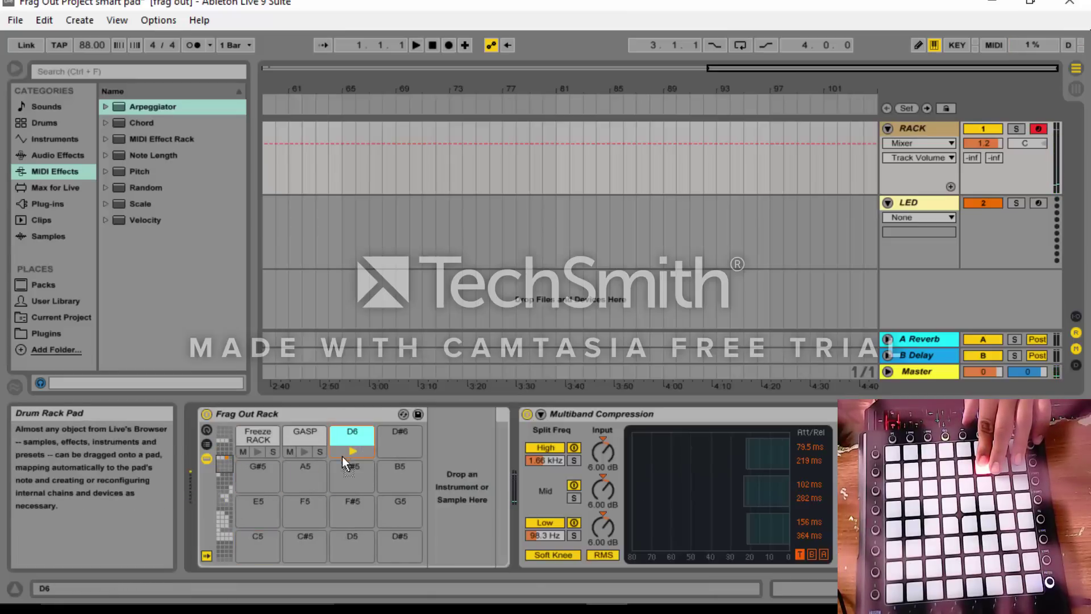
{"action": "left_click_drag", "start_coordinate": [342, 455], "coordinate": [346, 453]}
Step: Move the DJ ASSASS1N pad from C#3 to A4 and the ALN_Ohh 023 pad from D3 to A#4
{"action": "left_click", "coordinate": [229, 496]}
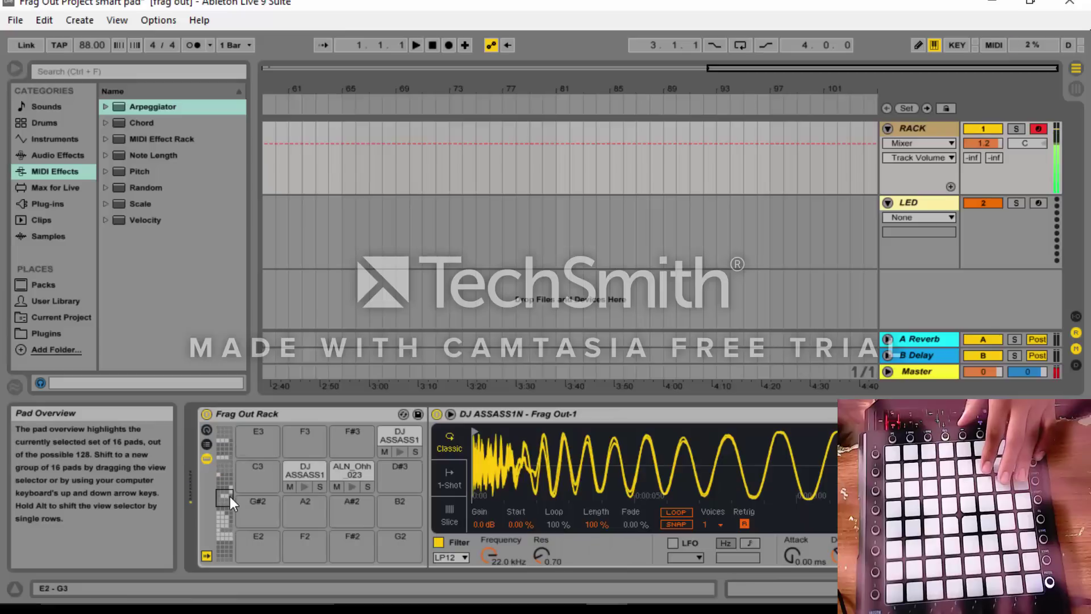
{"action": "left_click_drag", "start_coordinate": [302, 466], "coordinate": [251, 477]}
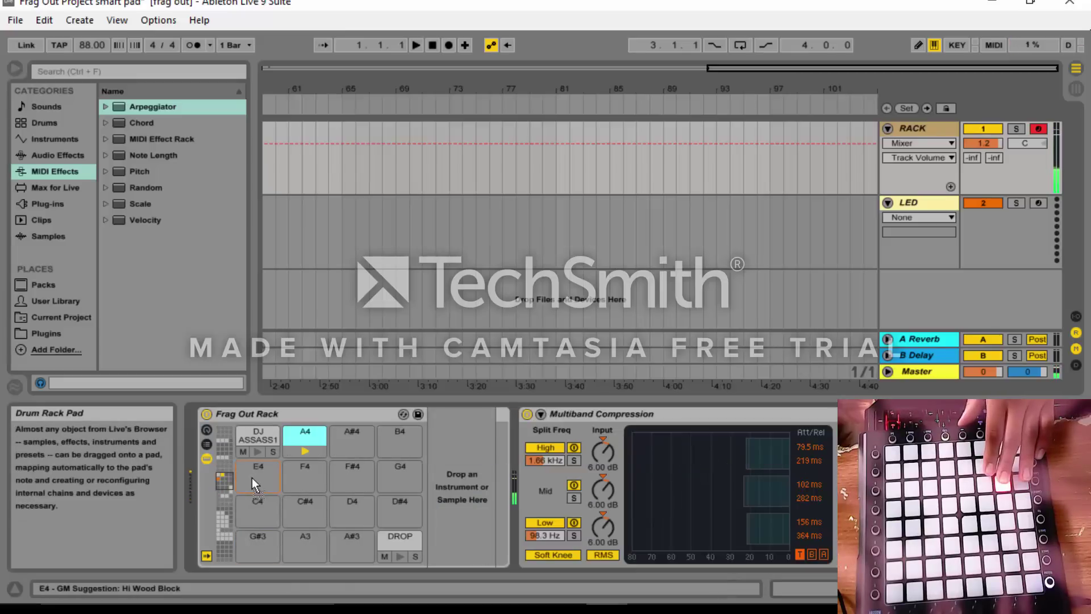
{"action": "left_click_drag", "start_coordinate": [298, 449], "coordinate": [344, 447]}
{"action": "left_click", "coordinate": [221, 496]}
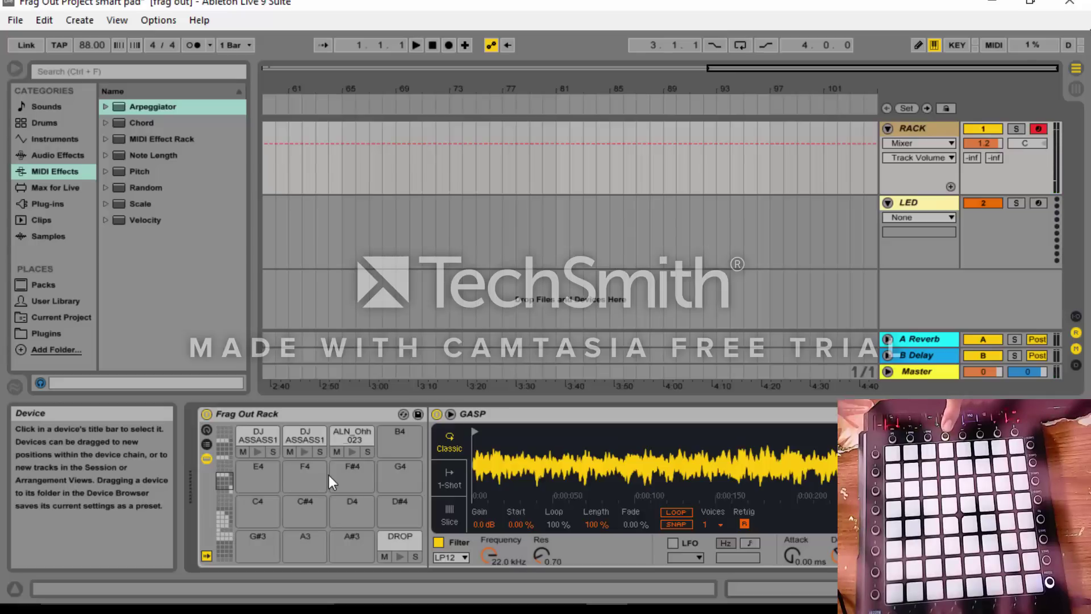
Step: Delete the LED track and insert a new MIDI track below the RACK track
{"action": "left_click", "coordinate": [916, 202]}
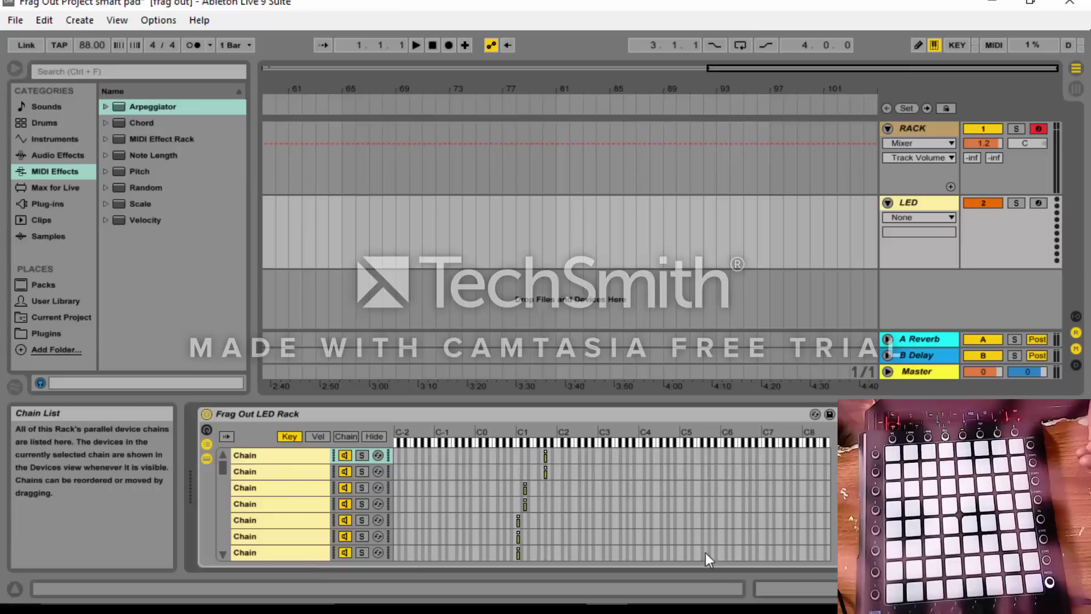
{"action": "right_click", "coordinate": [911, 200]}
{"action": "key", "text": "Escape"}
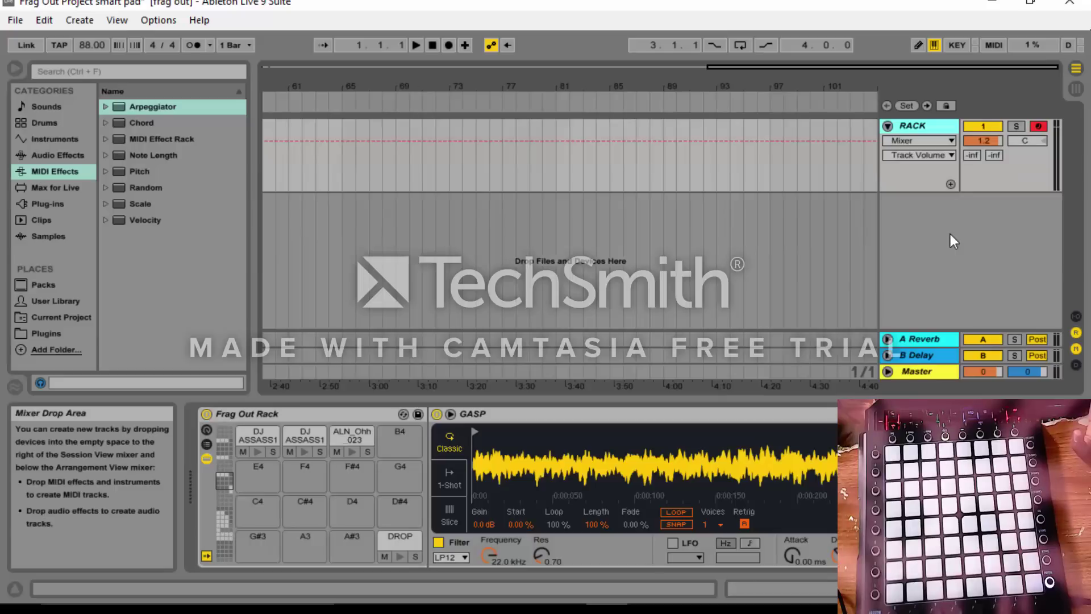
{"action": "right_click", "coordinate": [950, 233]}
{"action": "left_click", "coordinate": [890, 254]}
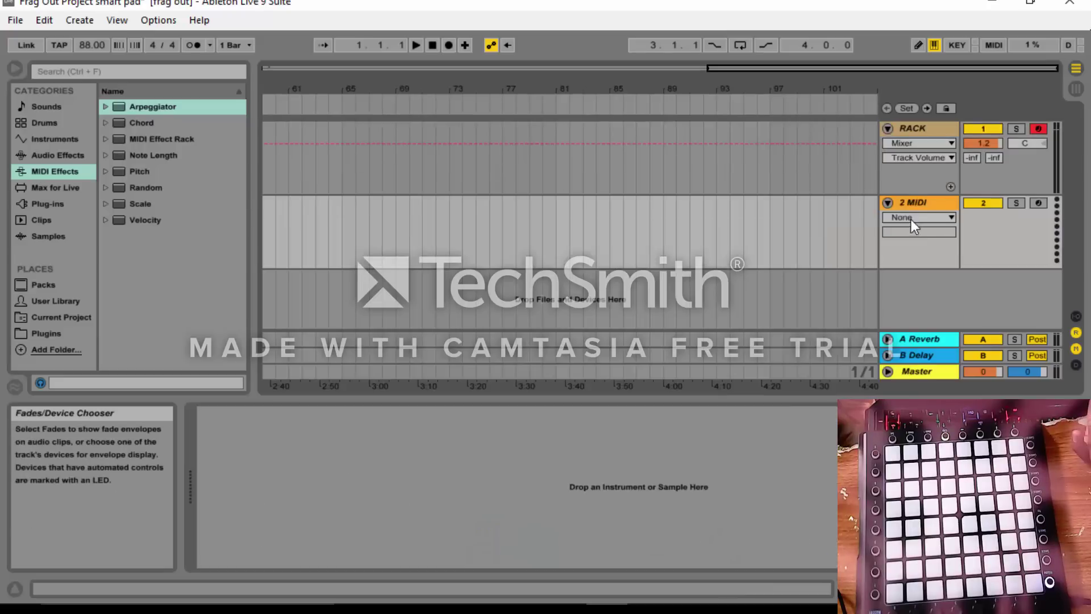
Step: In Session View, set the new MIDI track's monitoring to Auto and arm it for recording
{"action": "left_click", "coordinate": [1074, 93]}
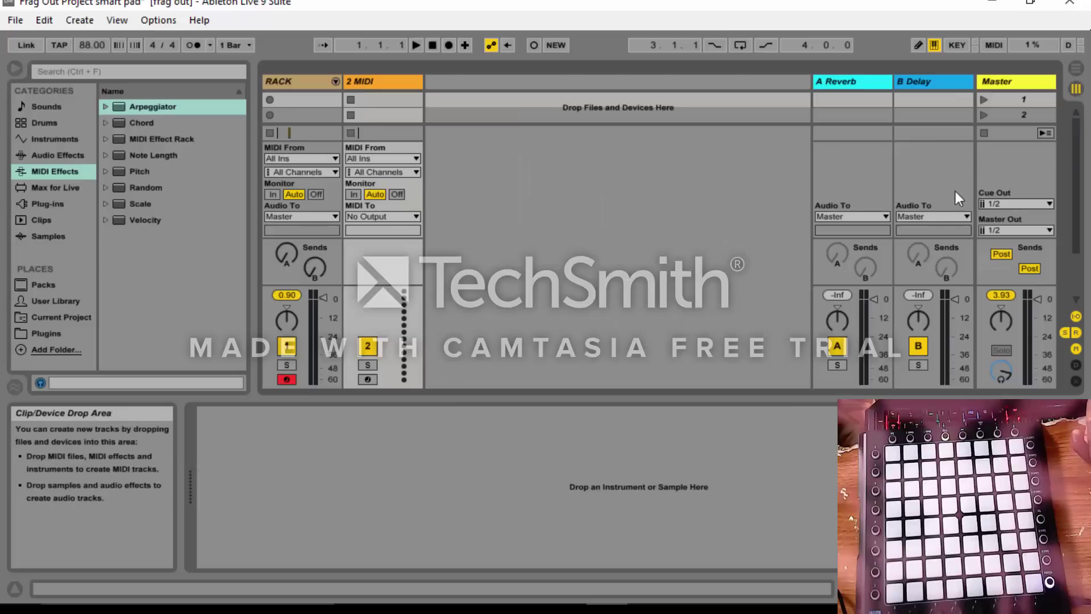
{"action": "left_click", "coordinate": [358, 195]}
{"action": "left_click", "coordinate": [367, 194]}
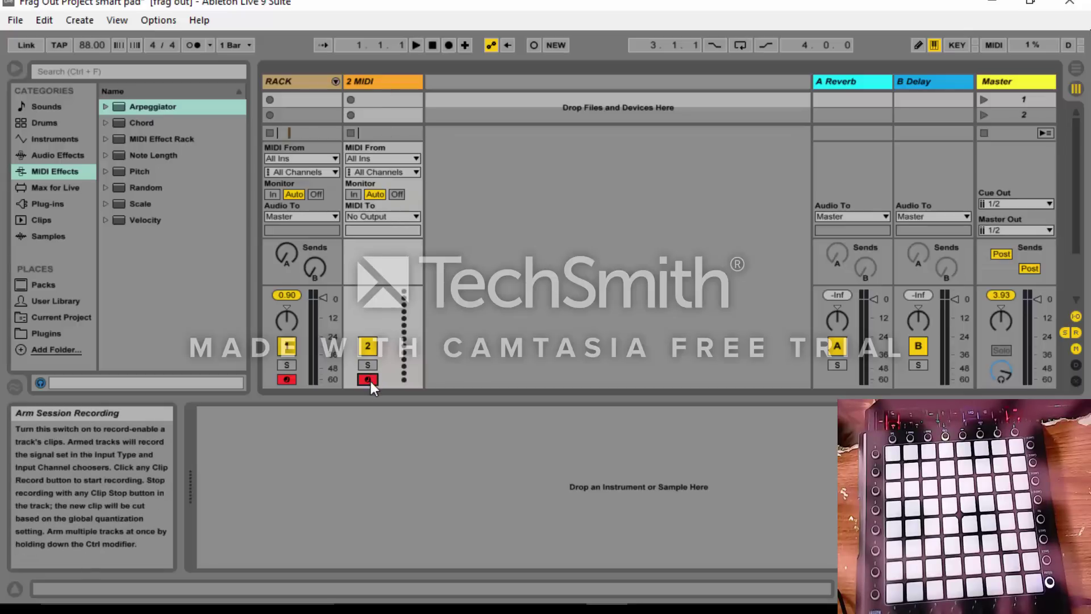
Step: Add an empty MIDI Effect Rack to the 2 MIDI track
{"action": "left_click", "coordinate": [374, 81]}
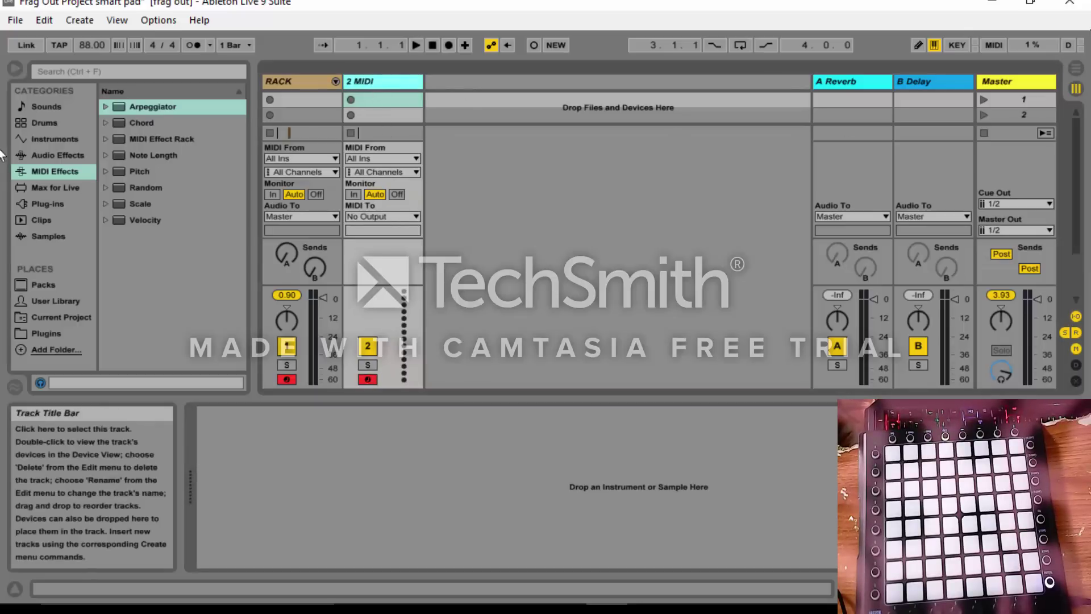
{"action": "left_click", "coordinate": [39, 175]}
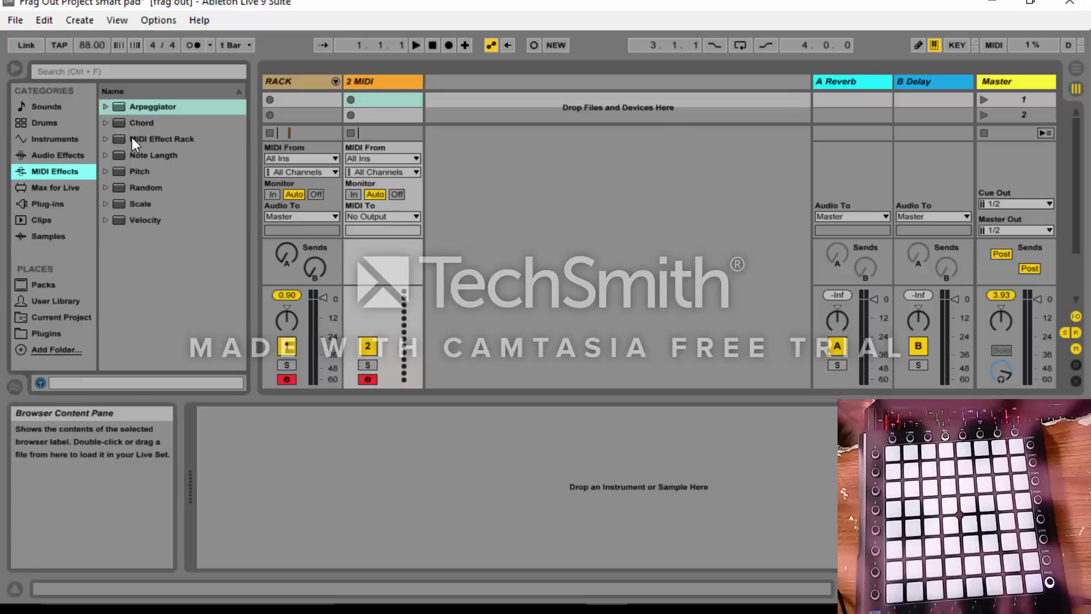
{"action": "left_click_drag", "start_coordinate": [134, 138], "coordinate": [260, 490]}
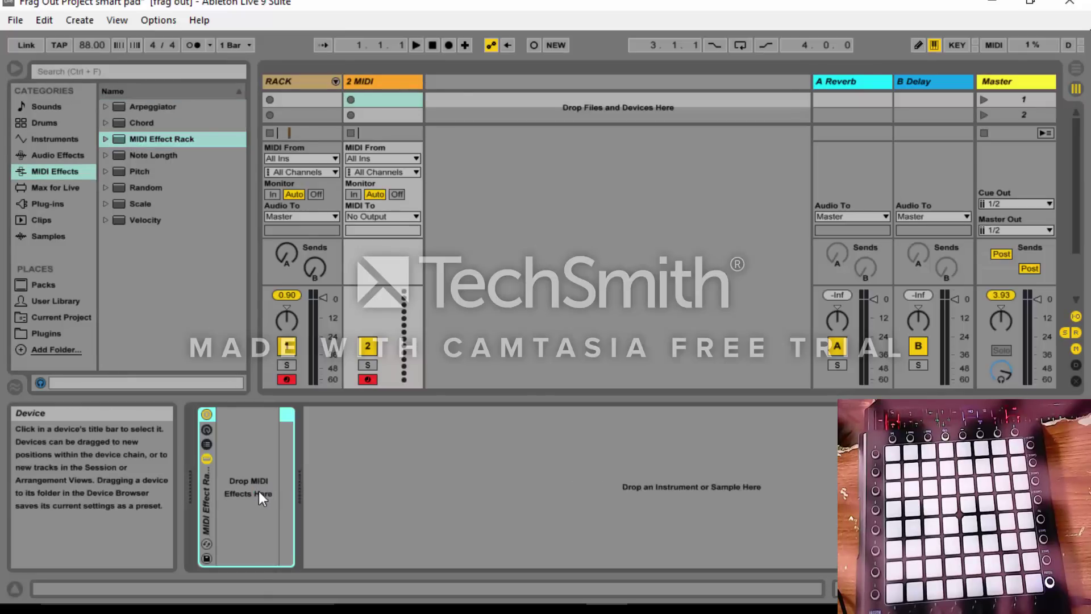
Step: Show the MIDI Effect Rack's macro controls and chain select editor, and map the chain selector to Macro 1
{"action": "left_click", "coordinate": [207, 442]}
{"action": "left_click", "coordinate": [206, 430]}
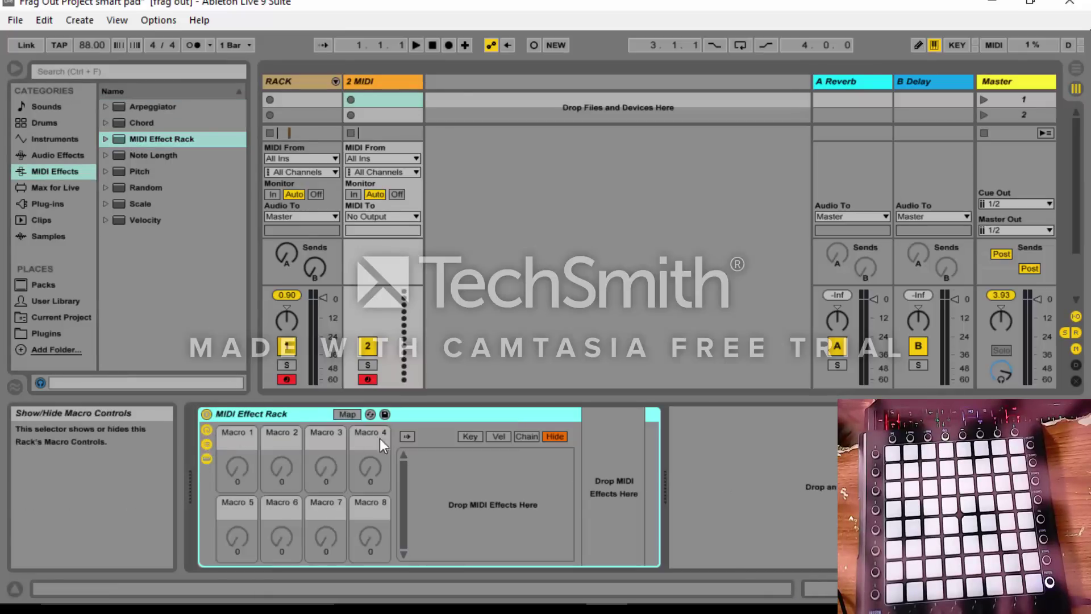
{"action": "left_click", "coordinate": [526, 437]}
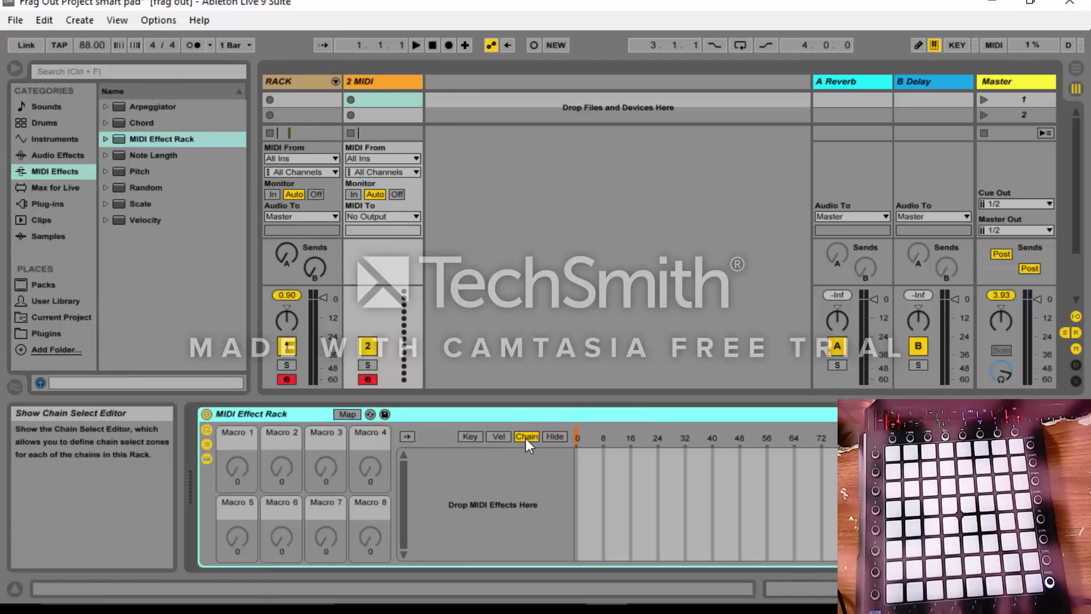
{"action": "right_click", "coordinate": [577, 436]}
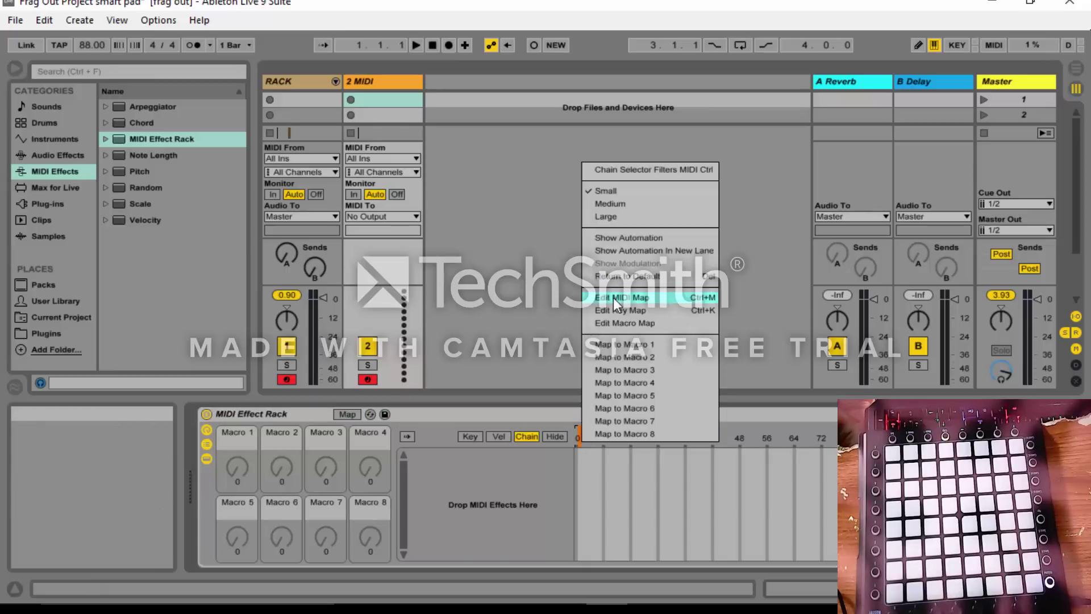
{"action": "left_click", "coordinate": [625, 345]}
Step: MIDI-map the rack's Chain Selector macro to notes E7:B7 on channel 3 with a maximum of 7, and leave mapping mode
{"action": "left_click", "coordinate": [994, 45]}
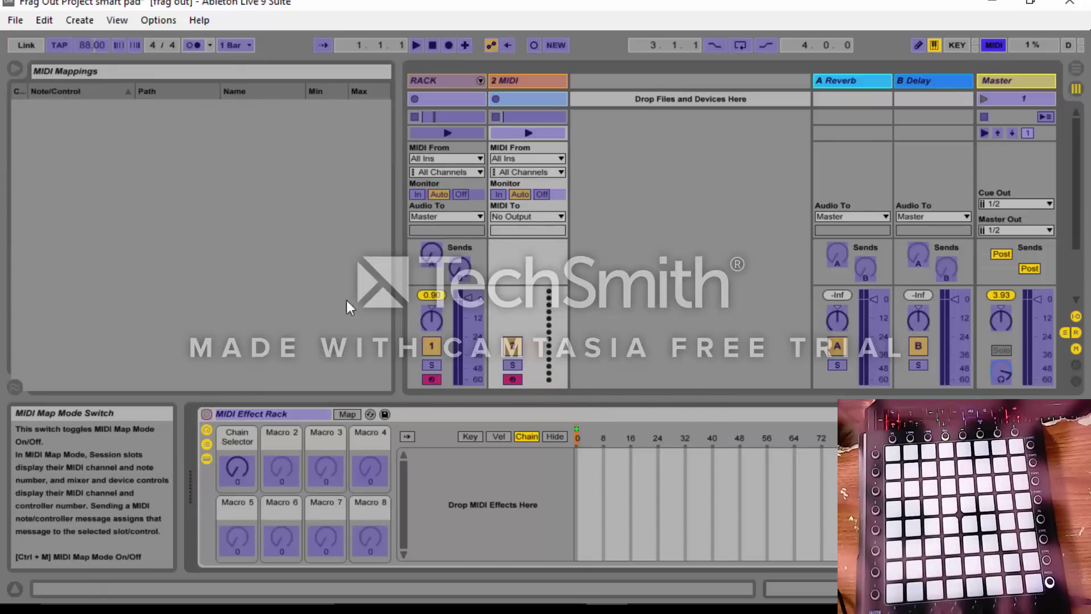
{"action": "left_click", "coordinate": [255, 464]}
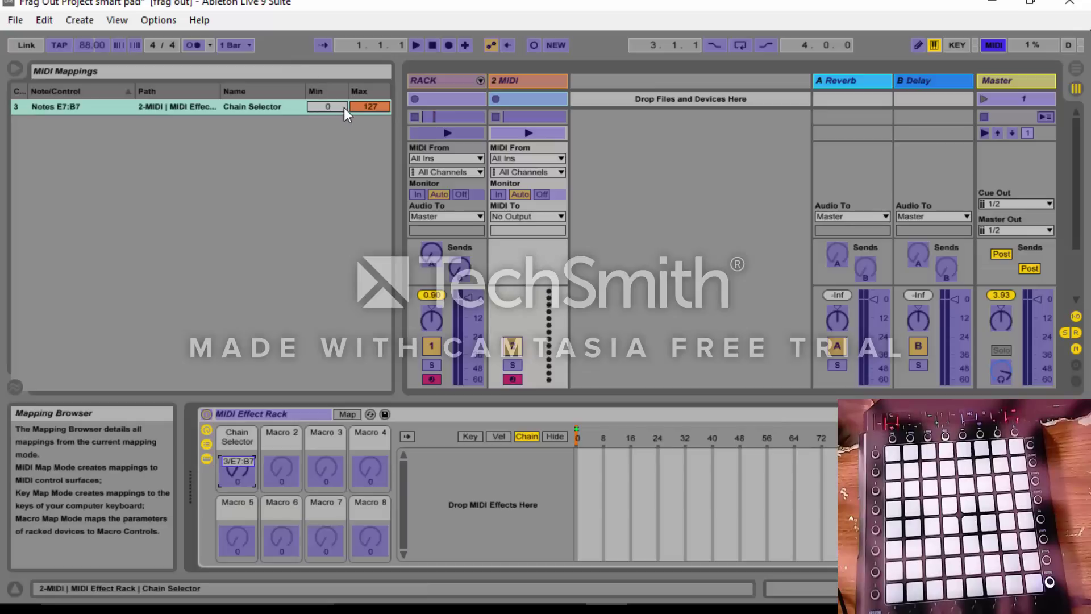
{"action": "left_click", "coordinate": [362, 110]}
{"action": "type", "text": "7"}
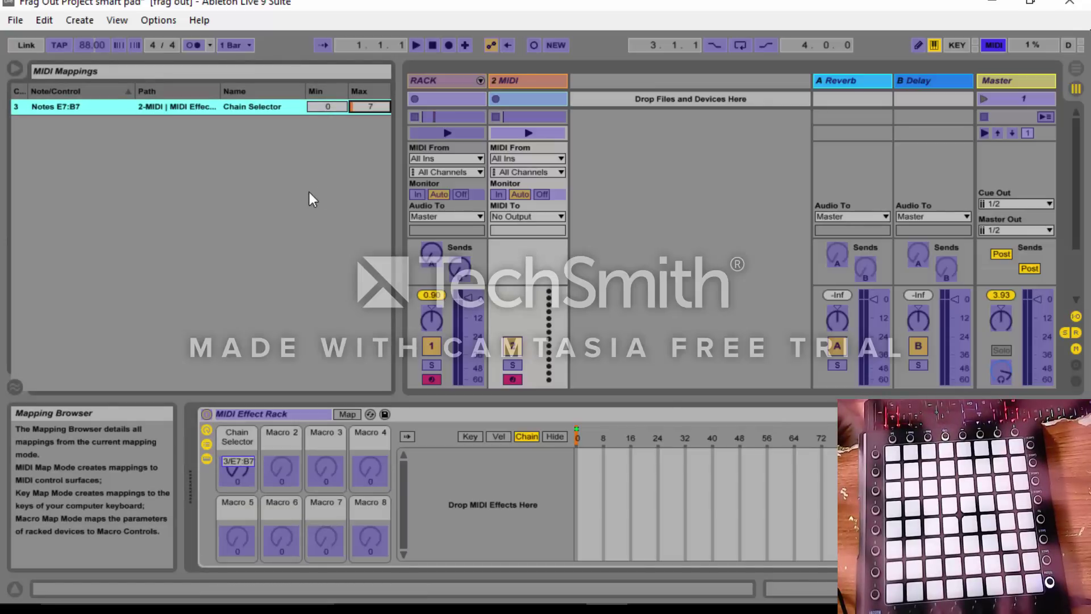
{"action": "left_click", "coordinate": [1000, 48]}
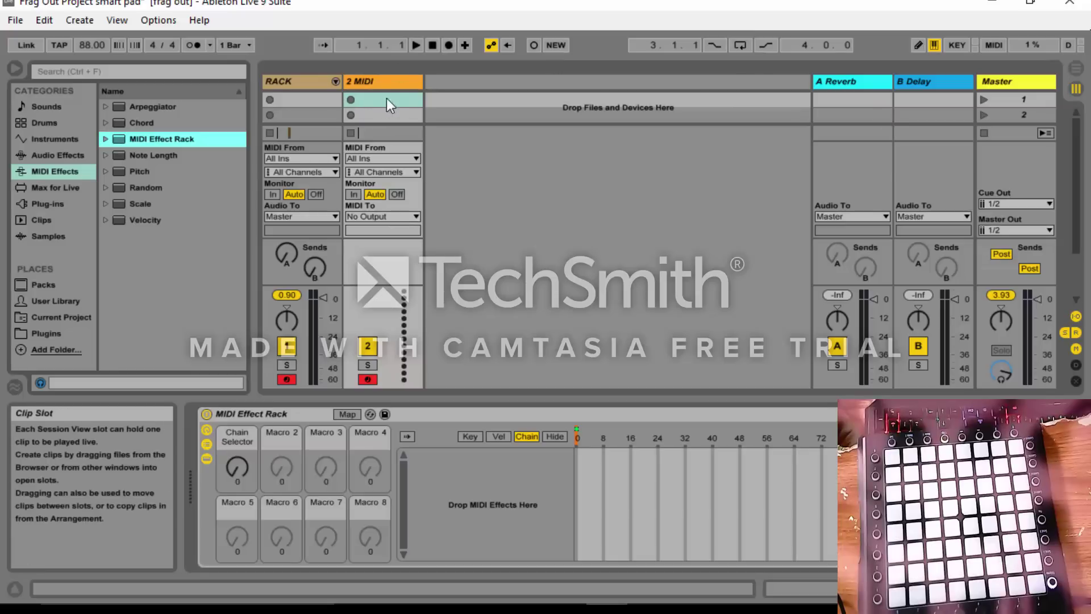
Step: Display the Frag Out Rack devices on the RACK track
{"action": "left_click", "coordinate": [394, 83]}
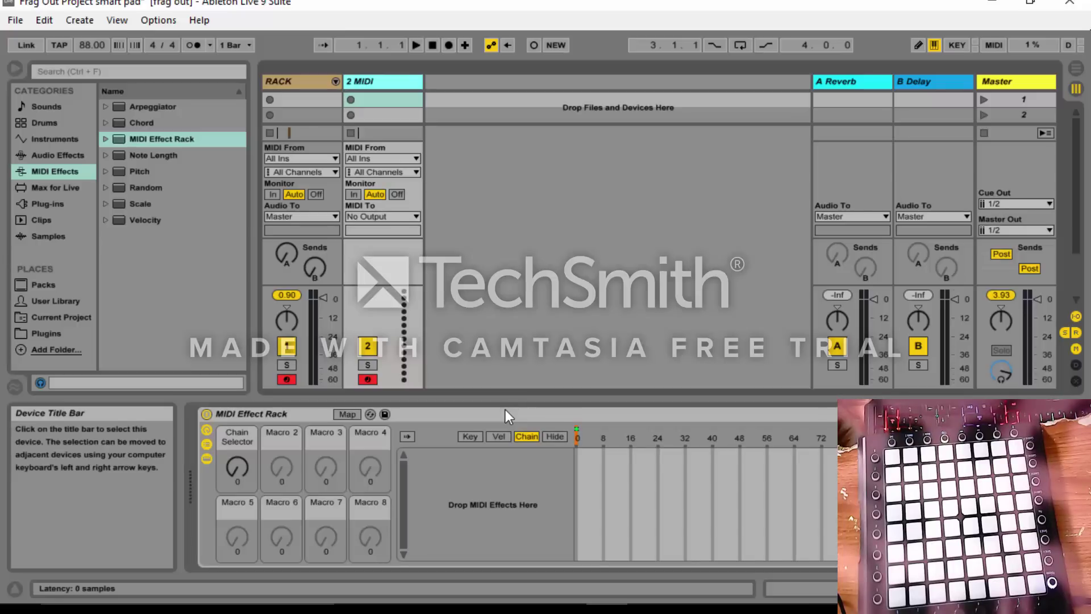
{"action": "mouse_move", "coordinate": [439, 601]}
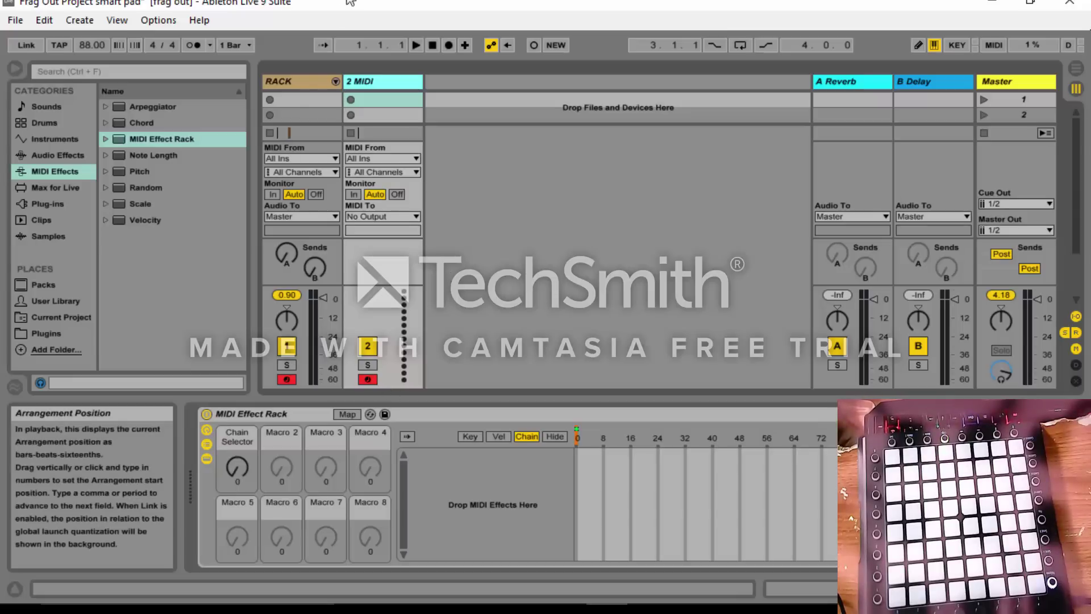
{"action": "left_click", "coordinate": [291, 95]}
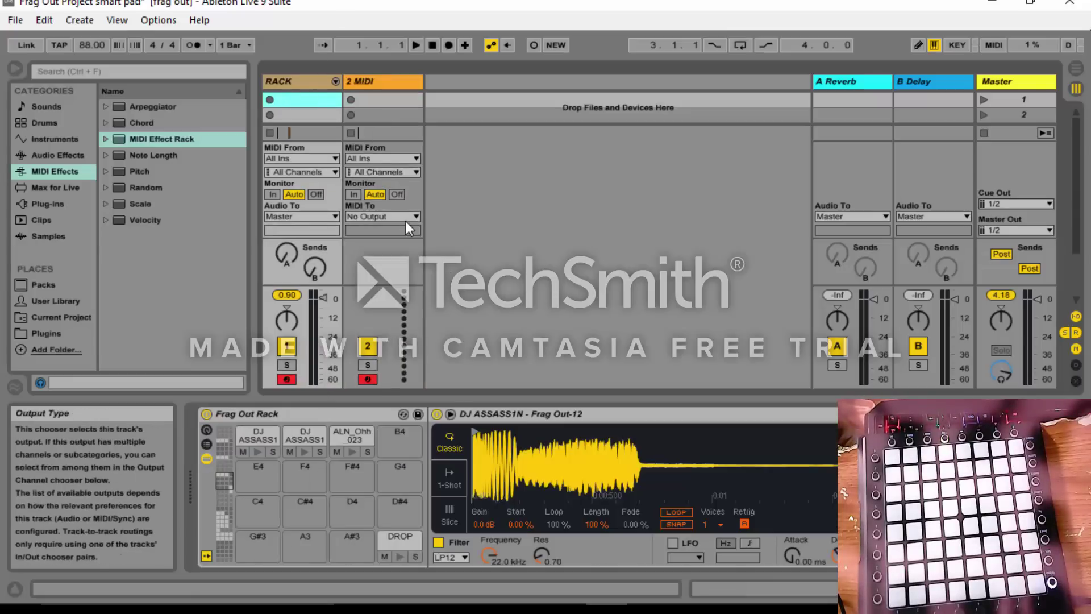